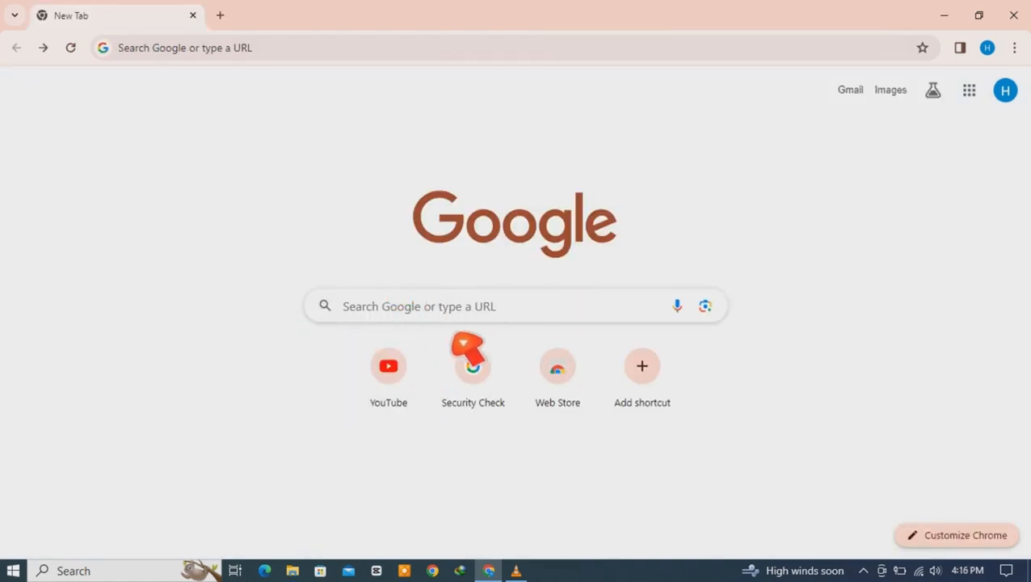
# Step: Search Google for 'canva' and open the official Canva website
pyautogui.click(425, 312)
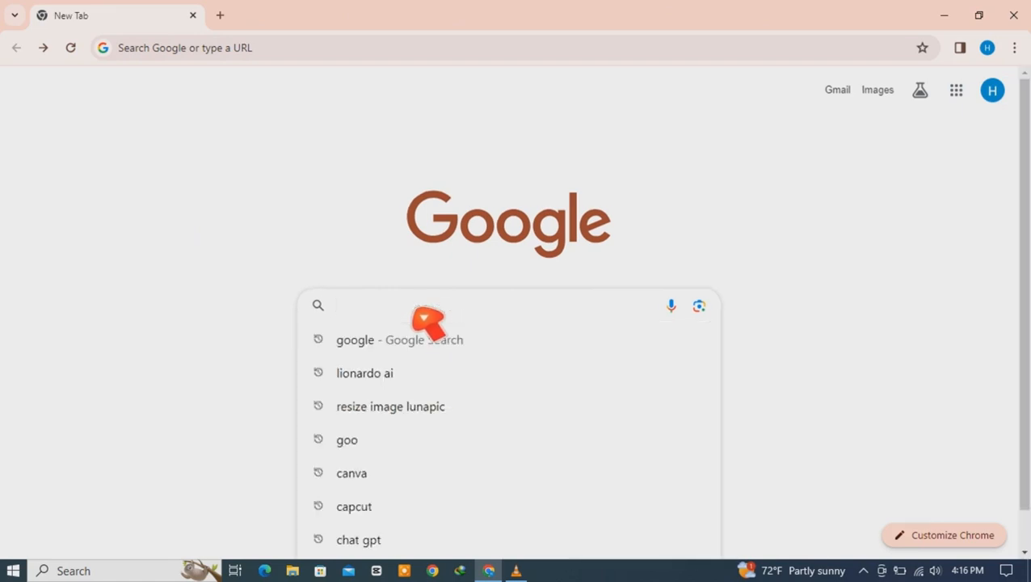
pyautogui.click(338, 254)
pyautogui.click(436, 323)
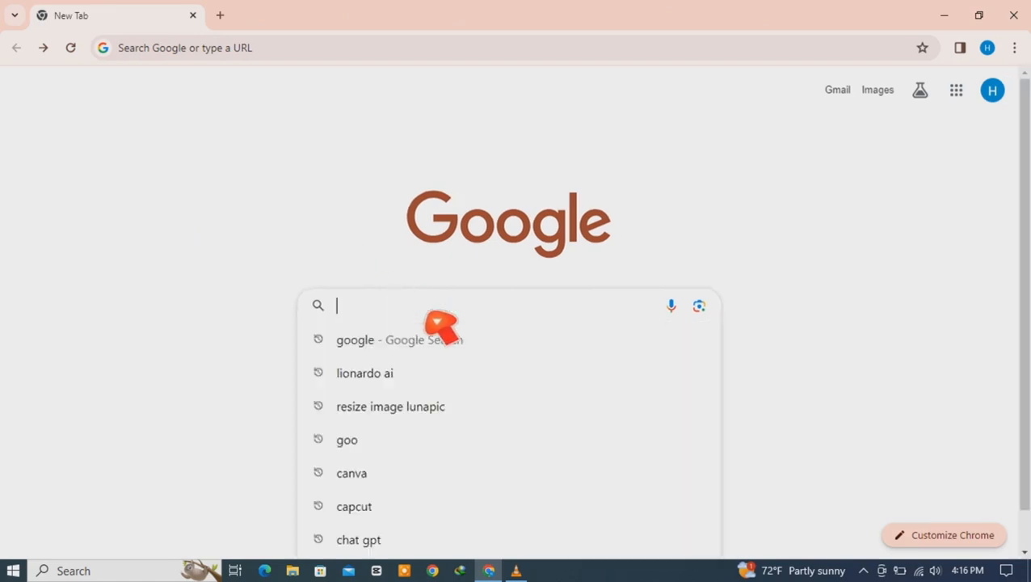
pyautogui.write('canva')
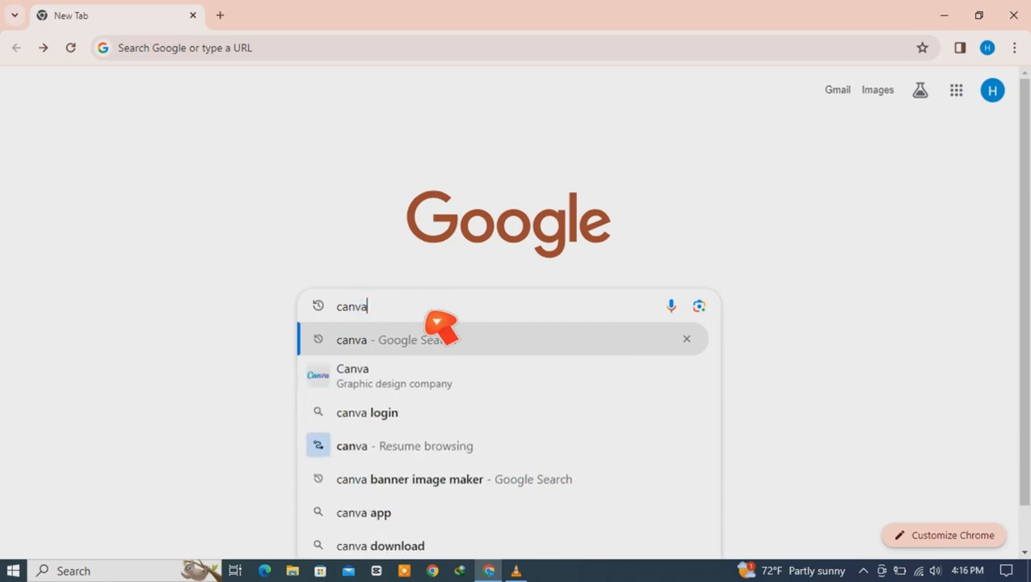
pyautogui.click(436, 327)
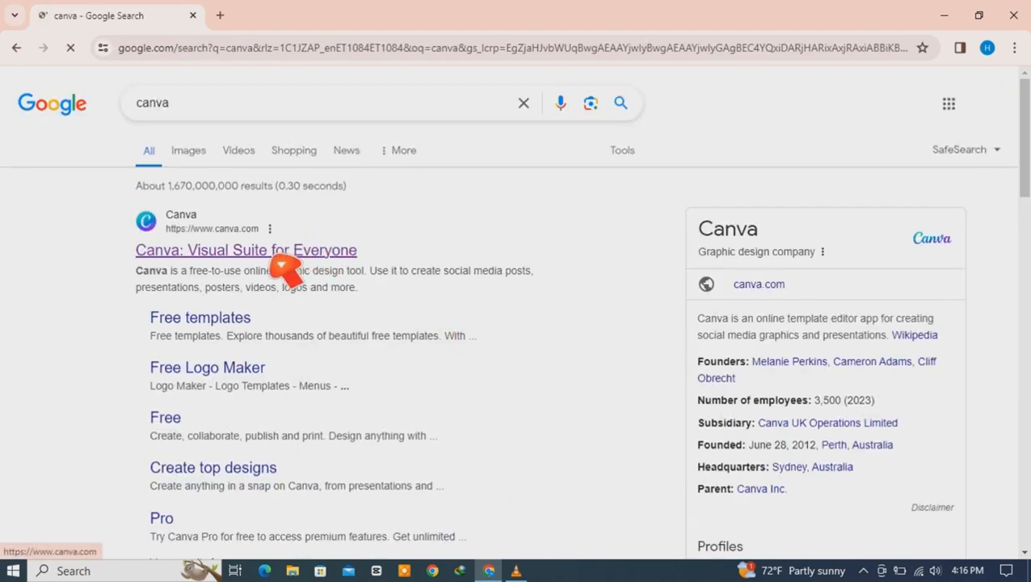
pyautogui.click(278, 257)
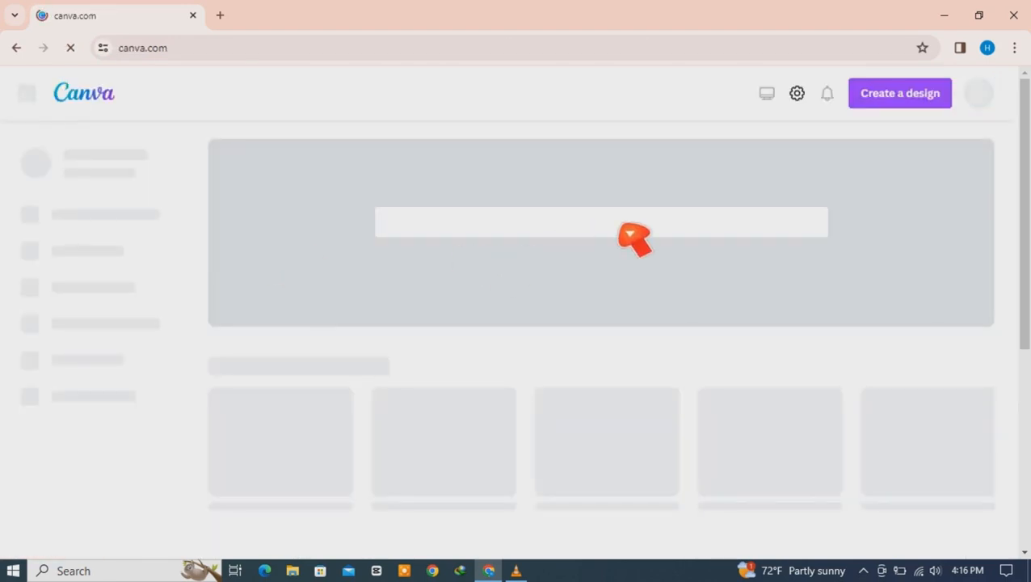
# Step: Search Canva for 'template for email' and preview the White Minimalist Simple Business Email Signature template
pyautogui.click(489, 229)
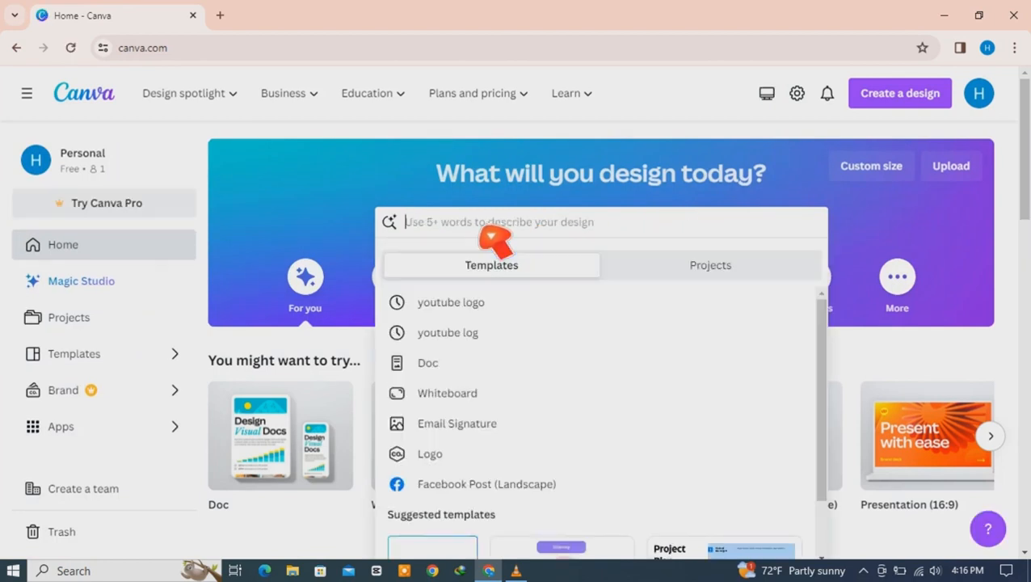
pyautogui.write('template fo')
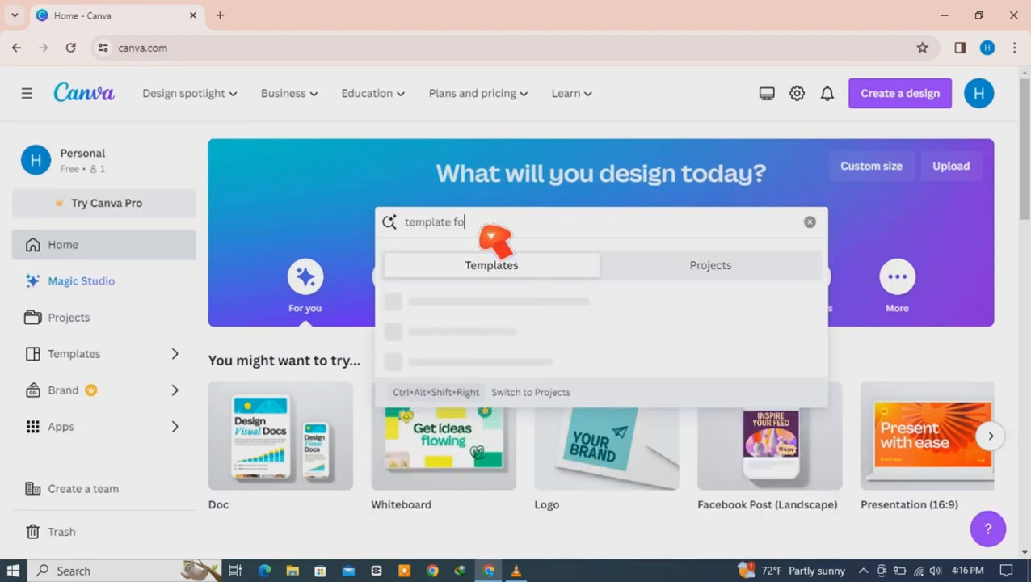
pyautogui.write('r email signature')
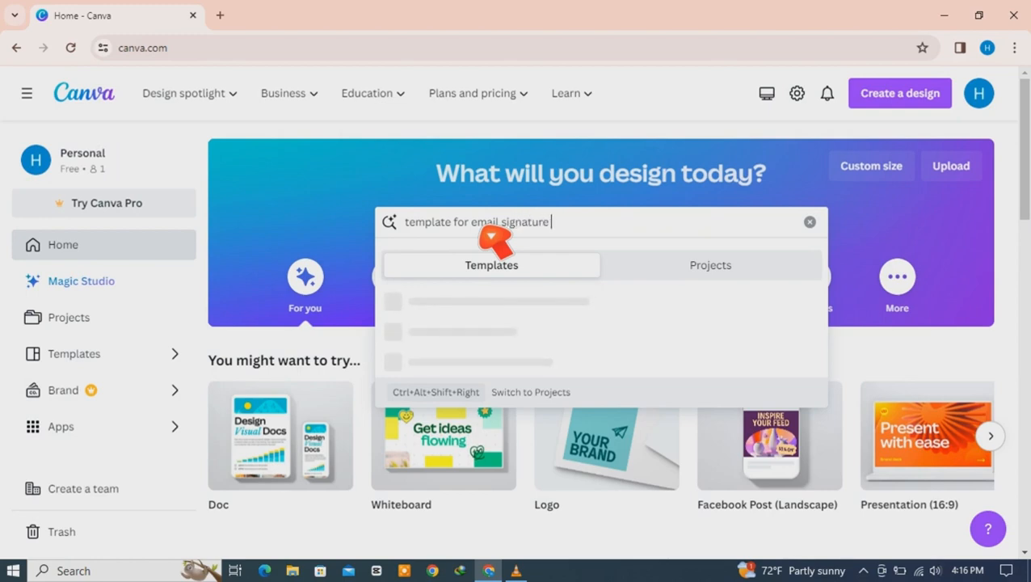
pyautogui.press('Return')
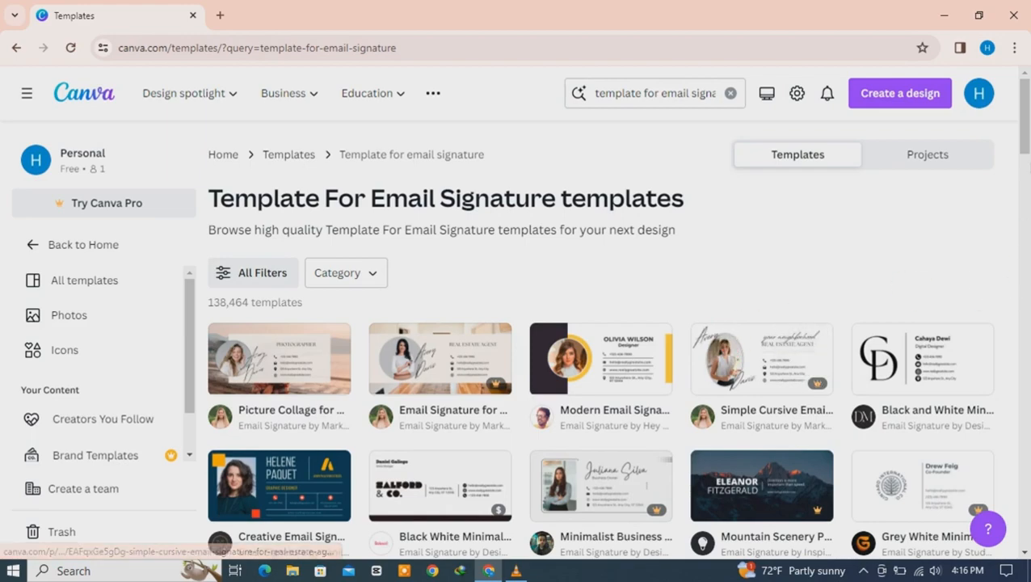
pyautogui.scroll(-6, 598, 339)
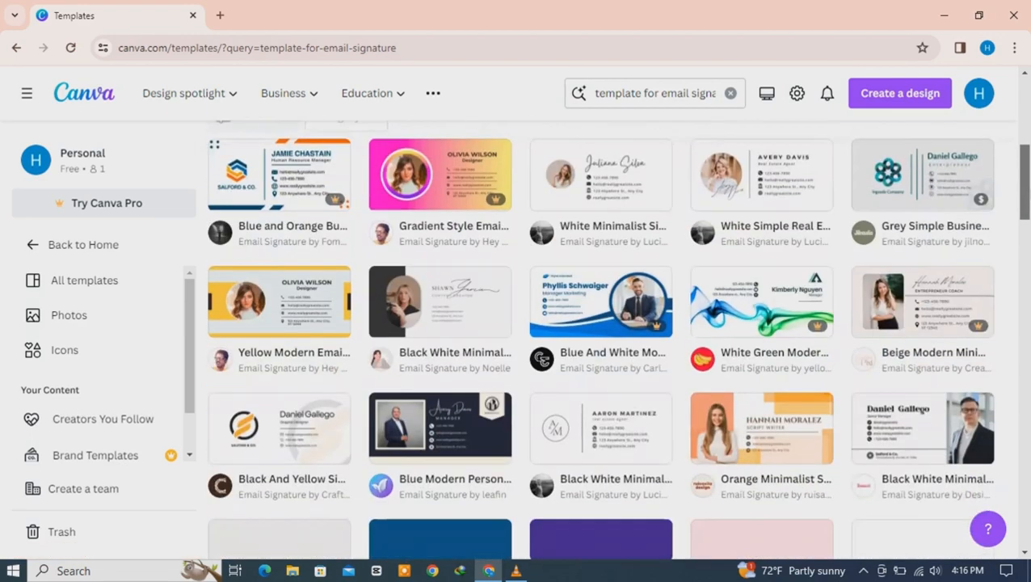
pyautogui.scroll(5, 615, 340)
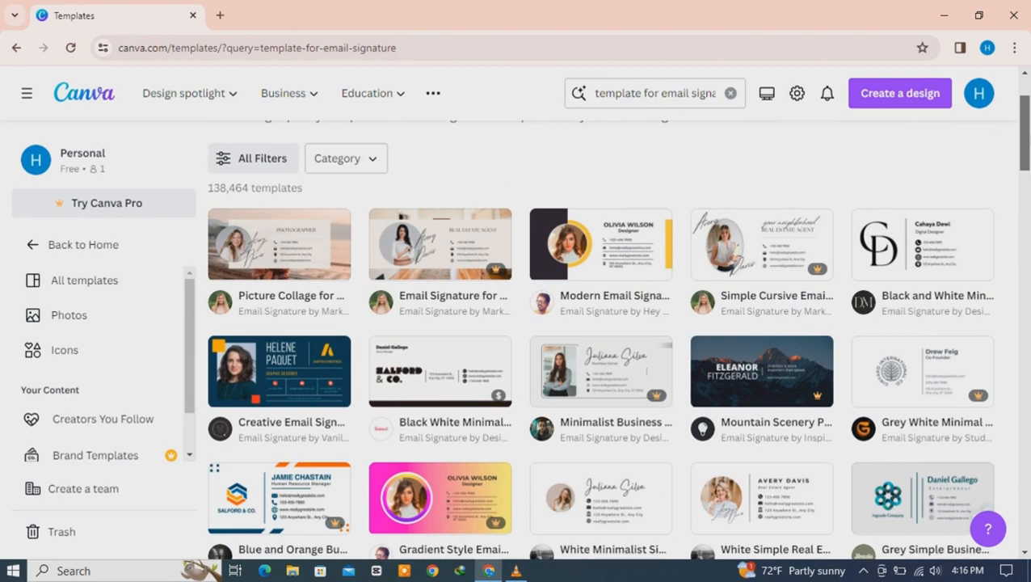
pyautogui.scroll(-4, 598, 339)
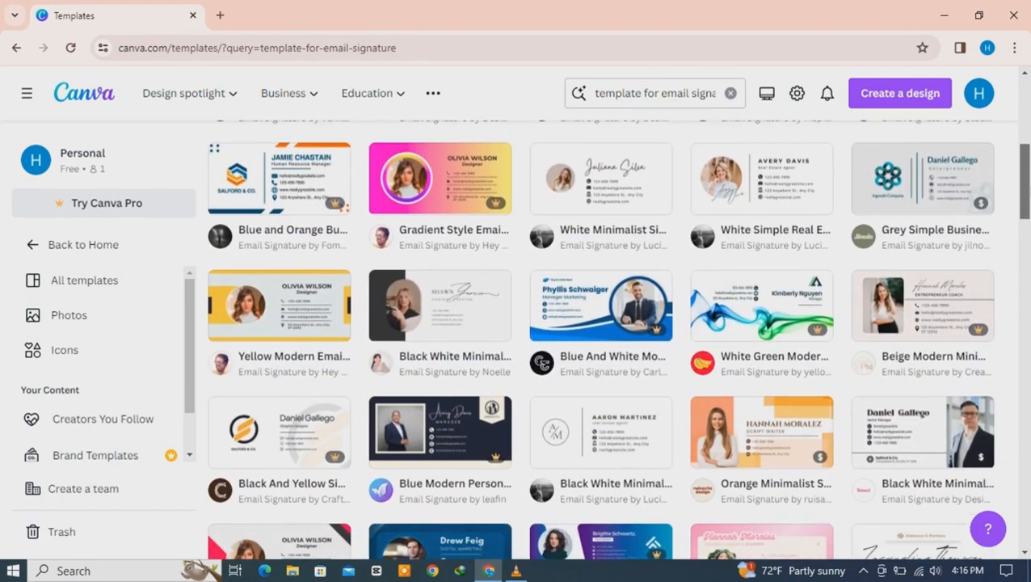
pyautogui.scroll(-2, 598, 339)
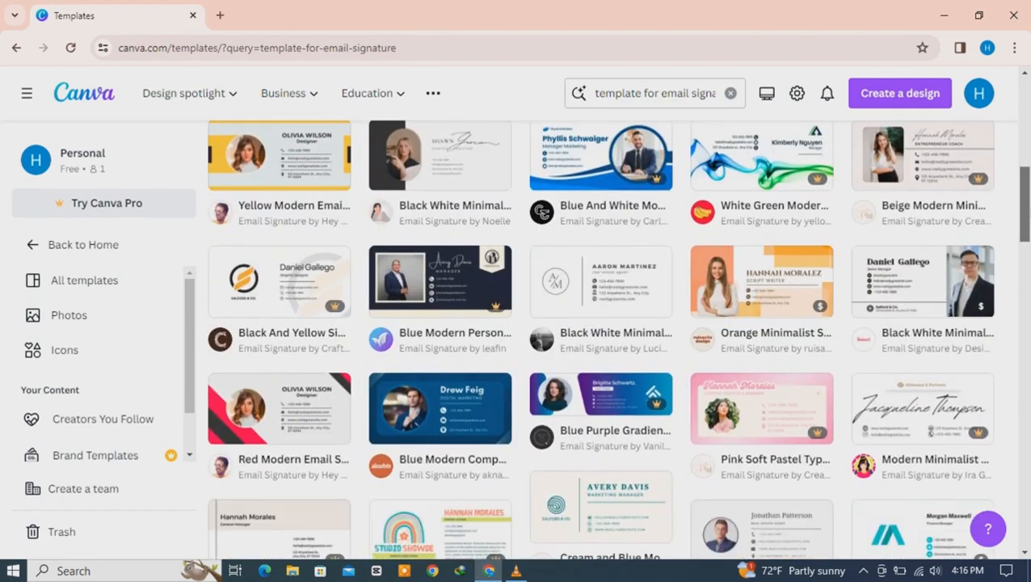
pyautogui.scroll(4, 614, 340)
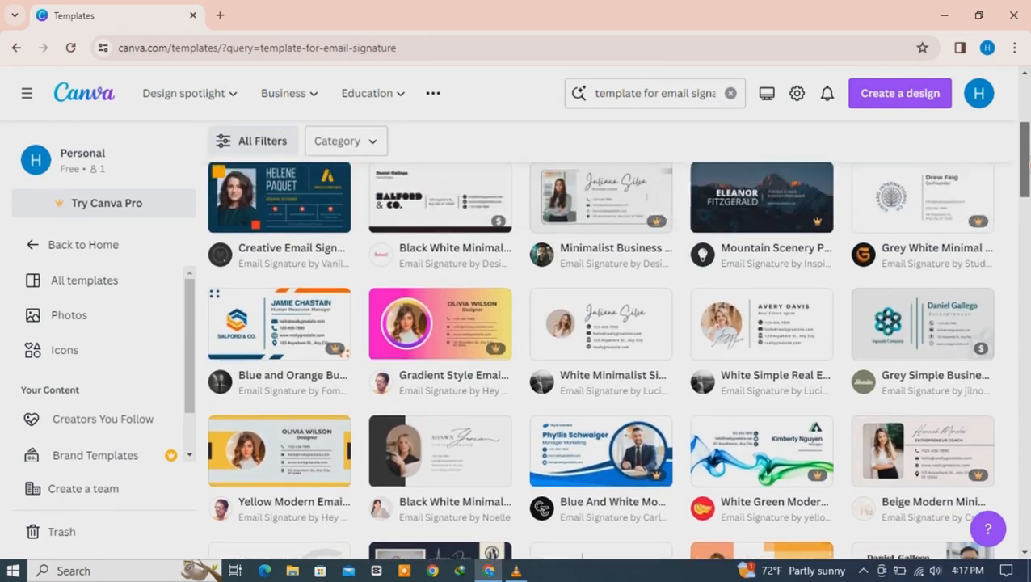
pyautogui.moveTo(1029, 165); pyautogui.dragTo(1029, 164)
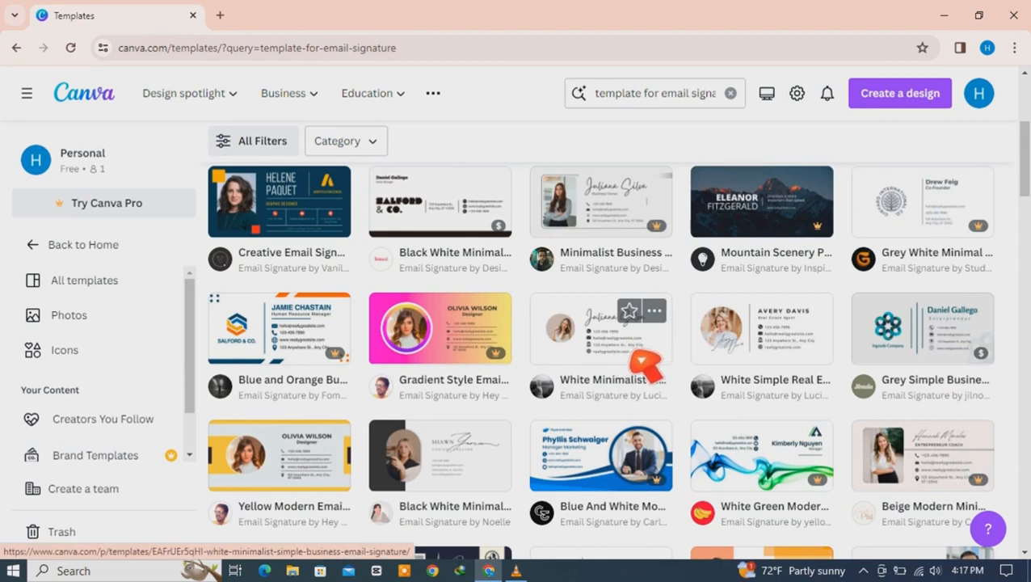
pyautogui.click(627, 352)
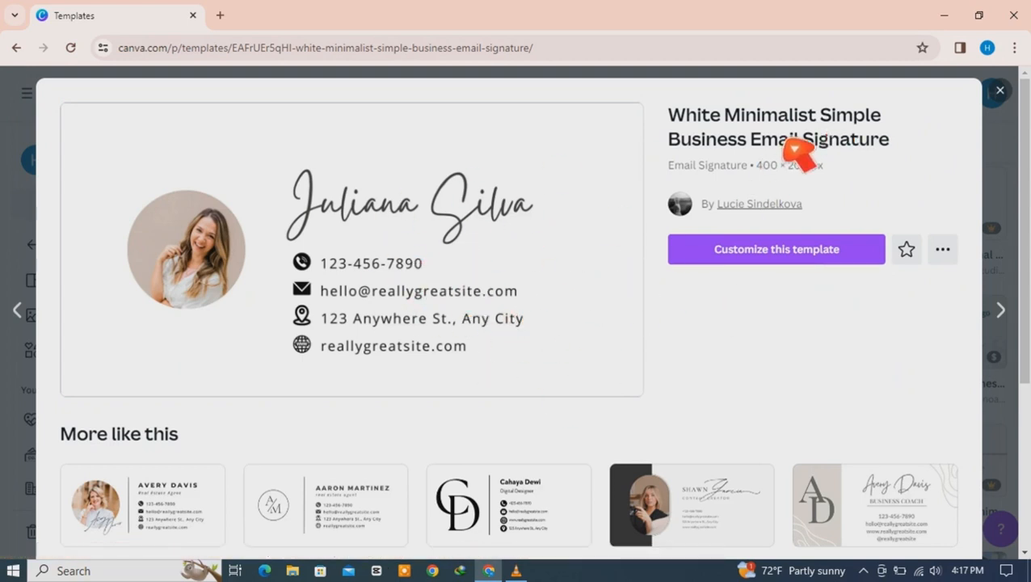
# Step: Customize the White Minimalist template in the editor and select the woman's photo in the circle
pyautogui.click(779, 259)
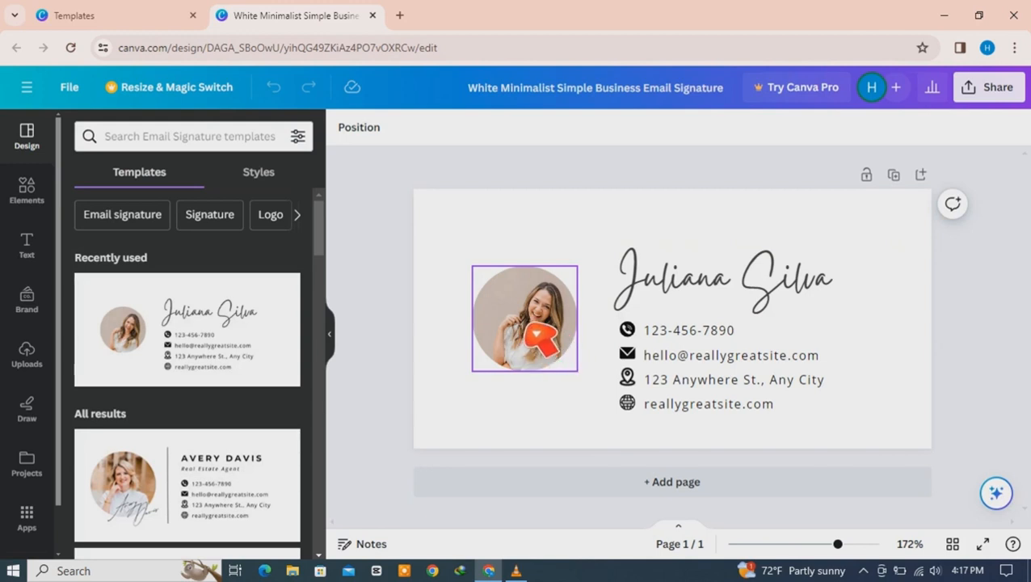
pyautogui.click(553, 333)
# Step: Replace the woman's photo with the uploaded Muler portrait, fitted into the circular frame
pyautogui.press('Delete')
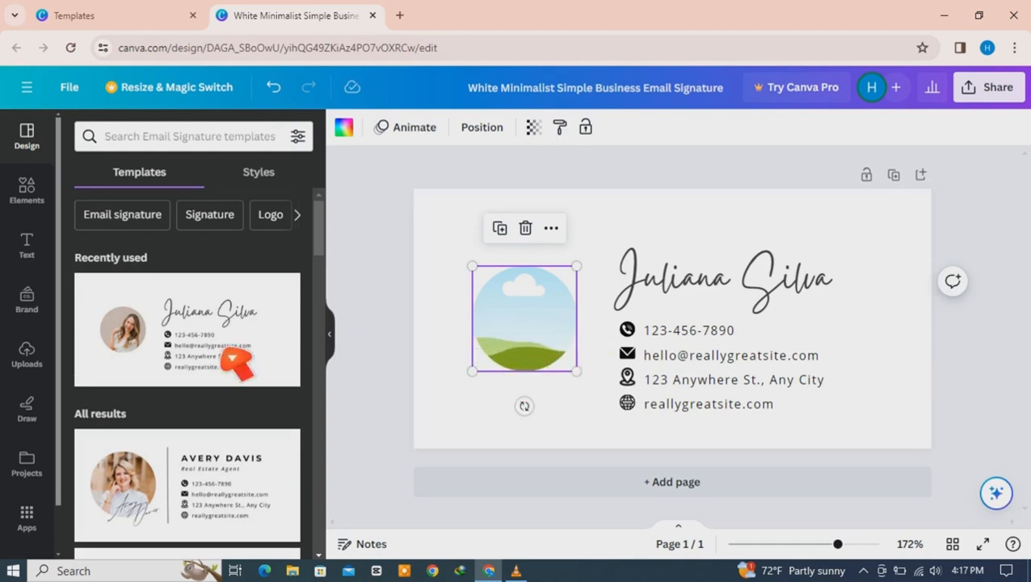
pyautogui.click(42, 362)
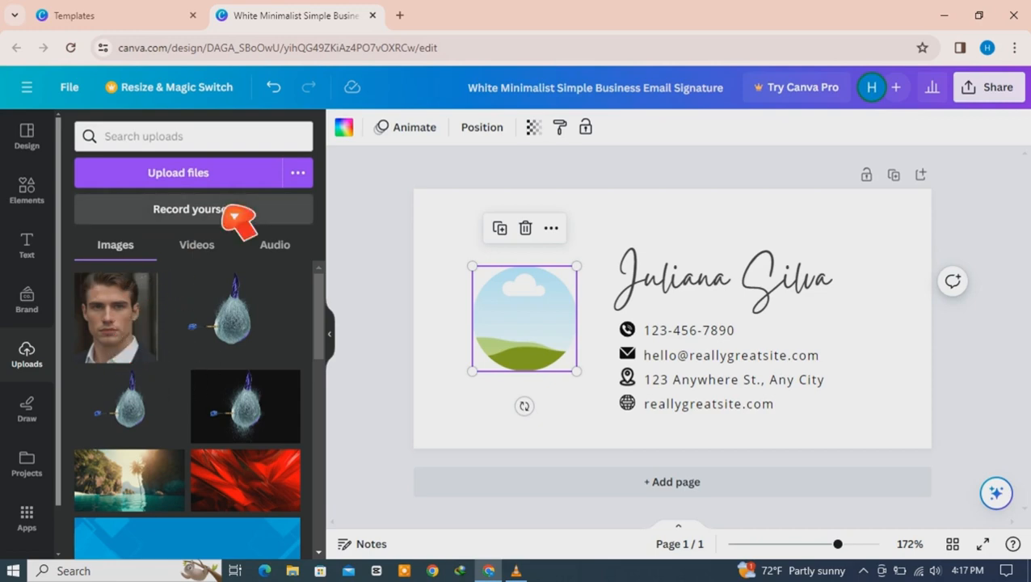
pyautogui.click(206, 184)
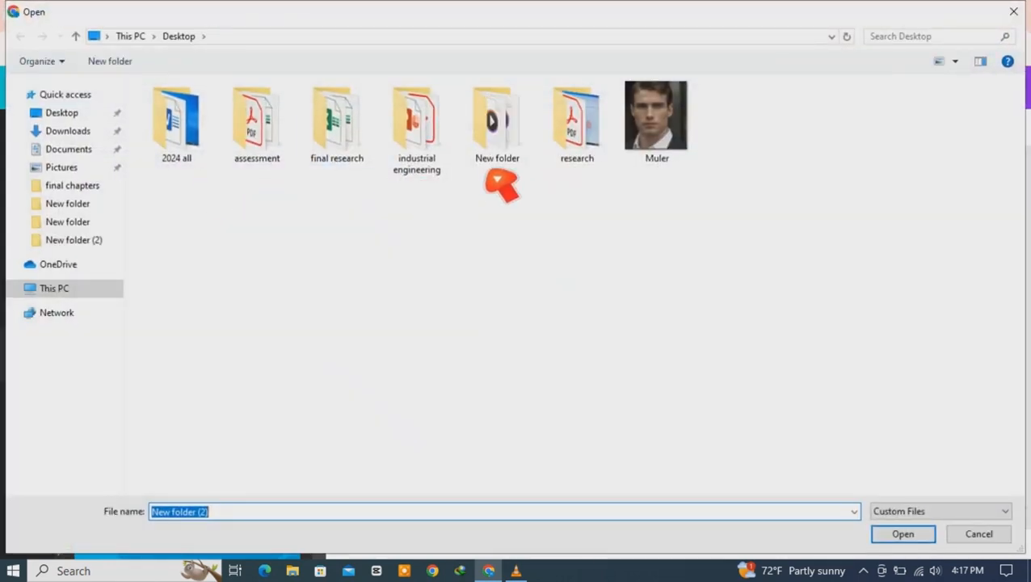
pyautogui.click(661, 155)
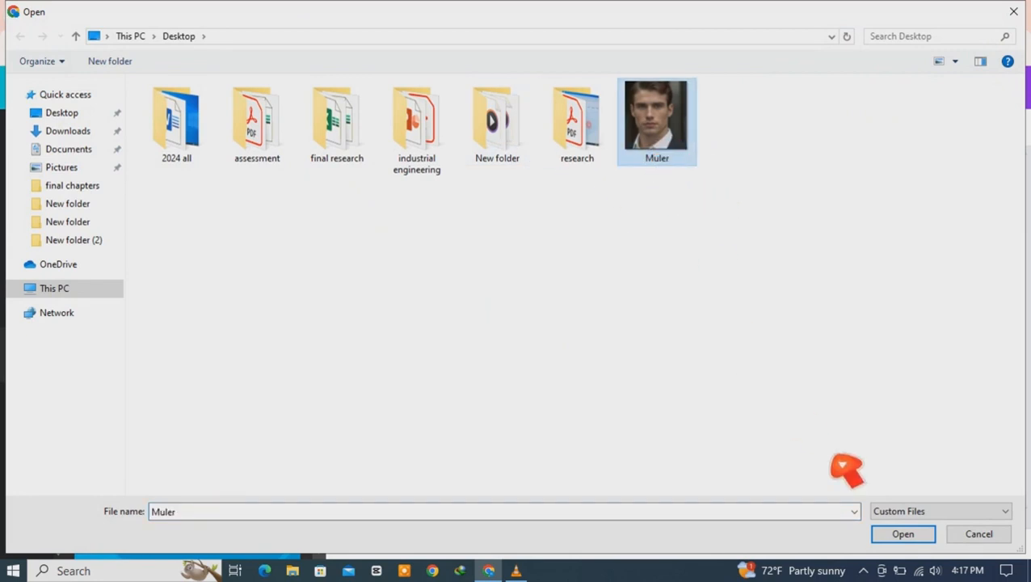
pyautogui.click(902, 536)
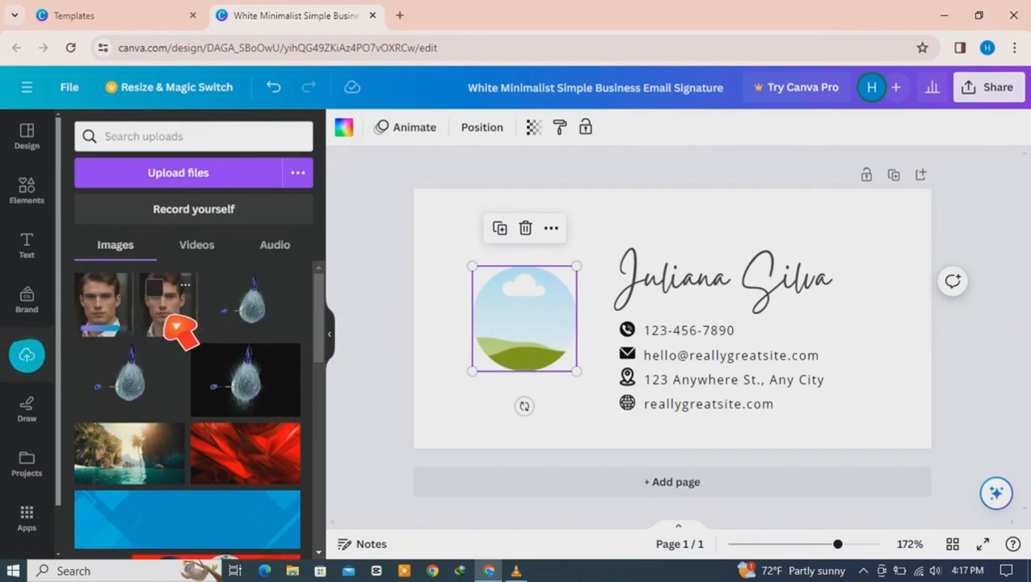
pyautogui.moveTo(178, 327); pyautogui.dragTo(516, 306)
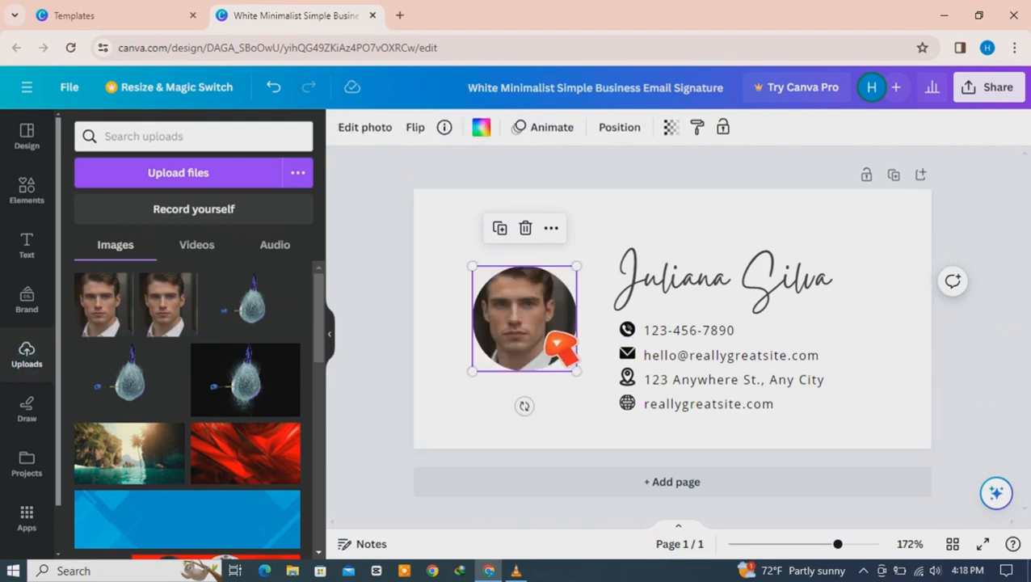
pyautogui.moveTo(550, 340)
pyautogui.mouseDown()
pyautogui.moveTo(560, 310)
pyautogui.moveTo(565, 329)
pyautogui.moveTo(515, 269)
pyautogui.moveTo(556, 315)
pyautogui.moveTo(552, 349)
pyautogui.moveTo(563, 340)
pyautogui.mouseUp()
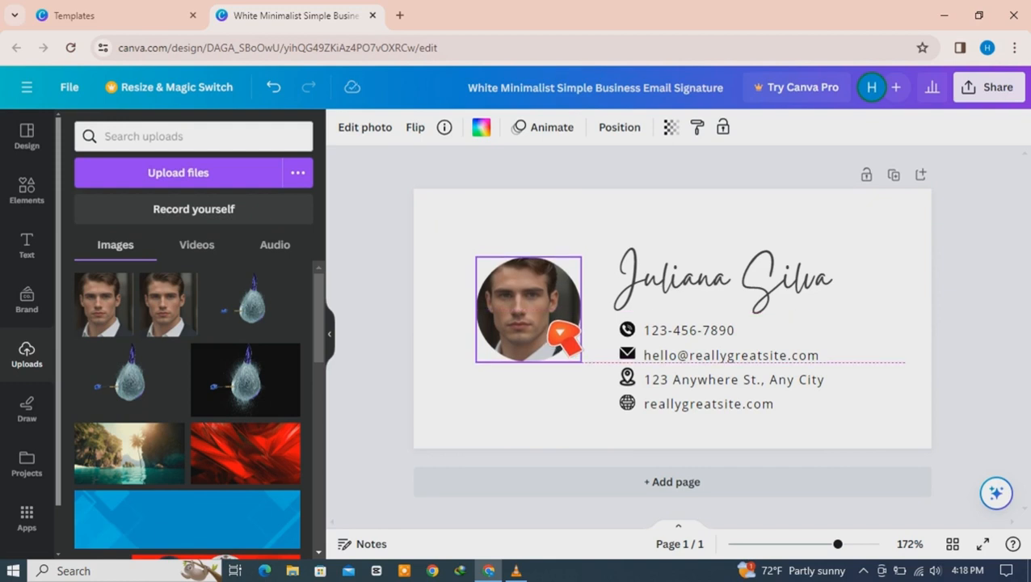
pyautogui.moveTo(562, 337)
pyautogui.mouseDown()
pyautogui.moveTo(563, 353)
pyautogui.moveTo(564, 340)
pyautogui.mouseUp()
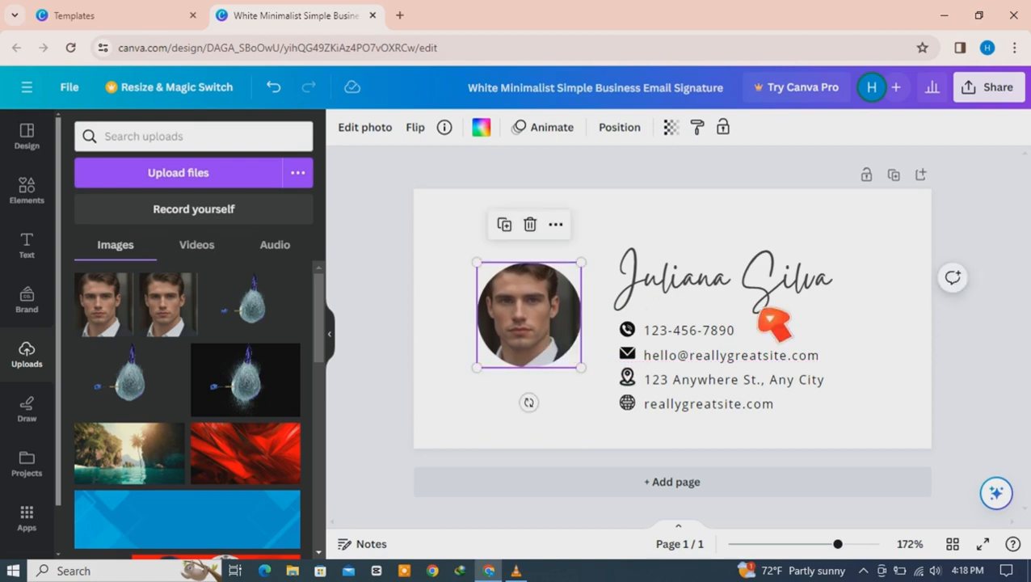
pyautogui.click(735, 307)
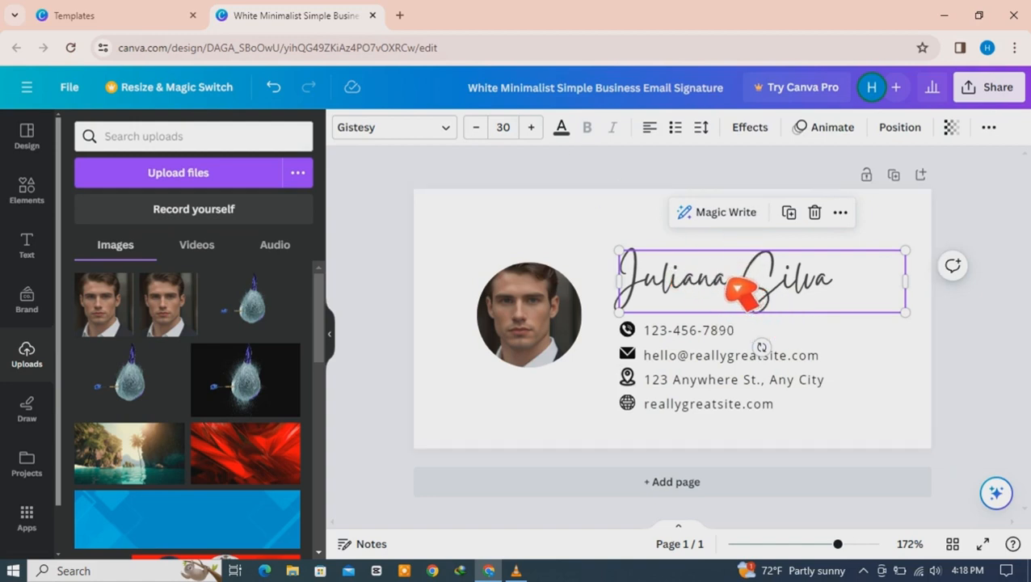
pyautogui.doubleClick(688, 291)
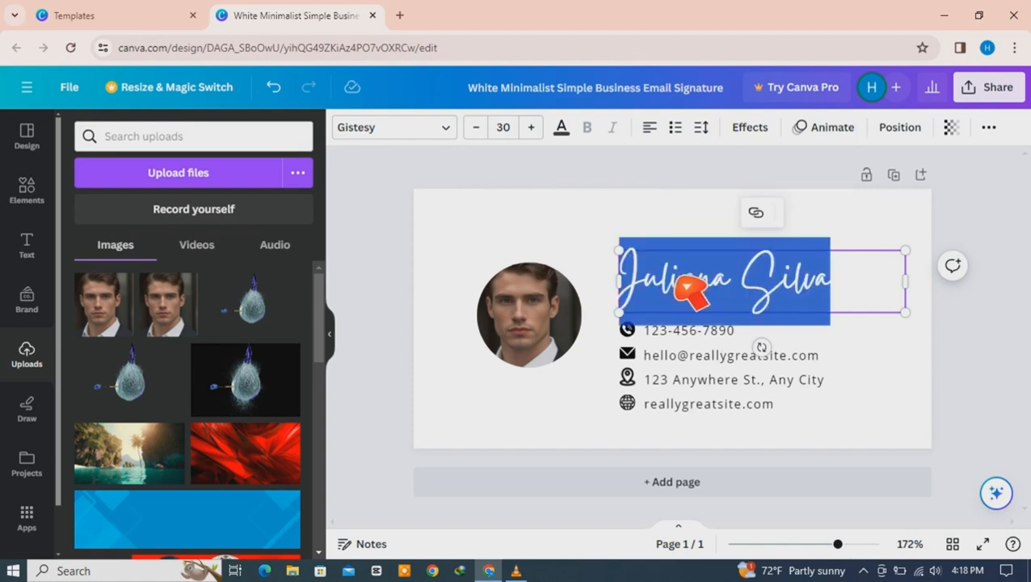
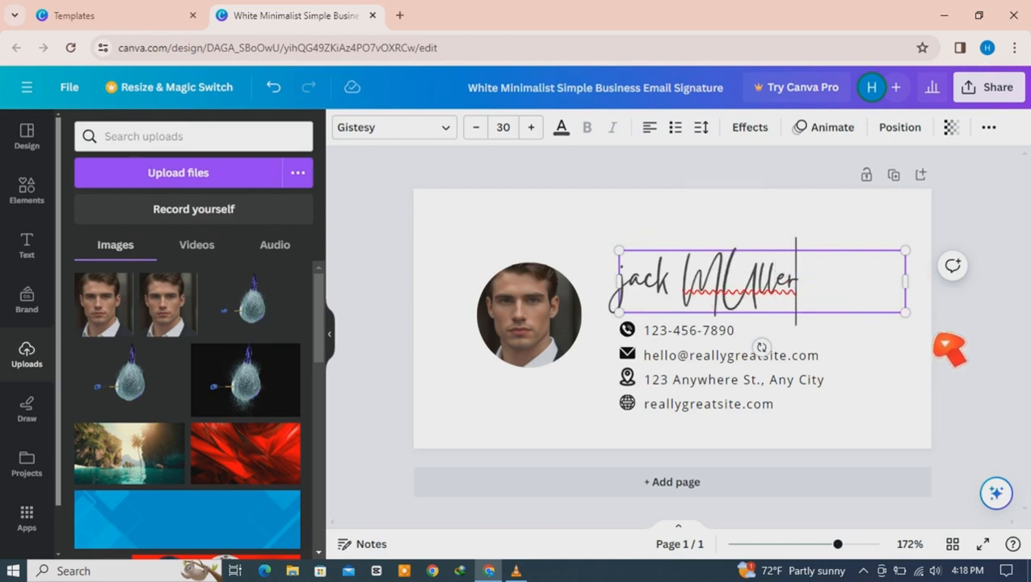
pyautogui.click(946, 345)
pyautogui.click(723, 294)
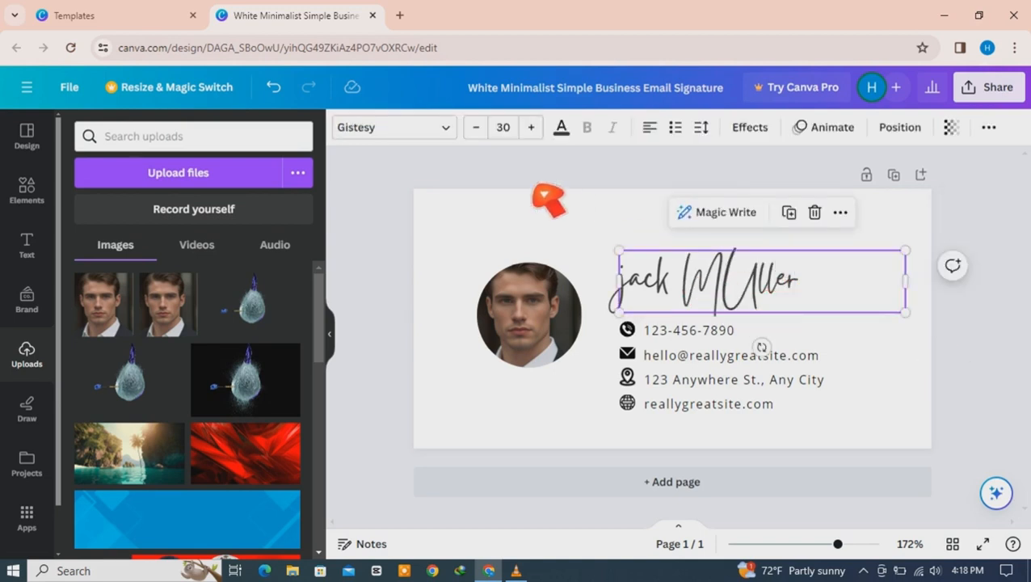
pyautogui.click(457, 130)
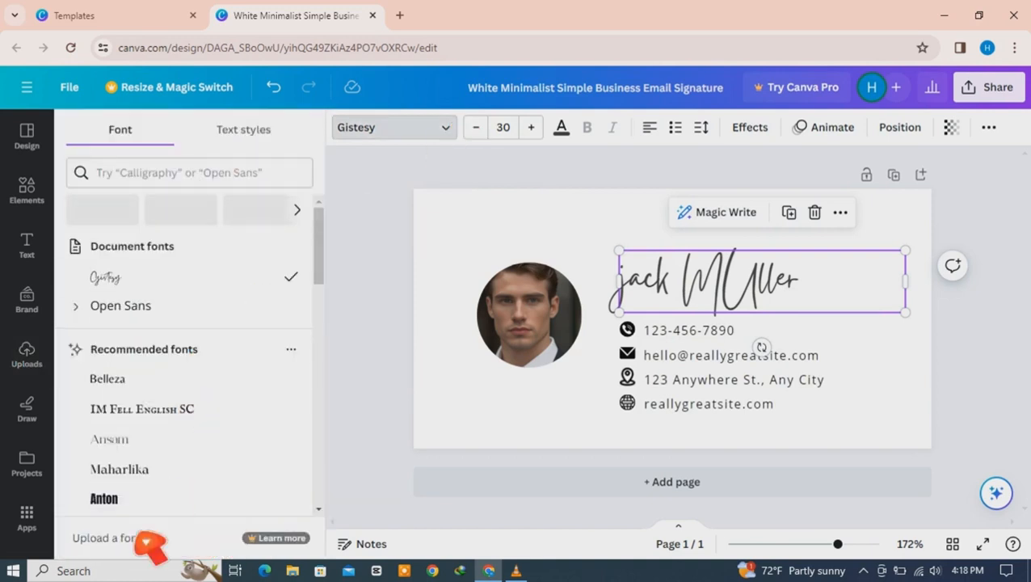
pyautogui.click(116, 505)
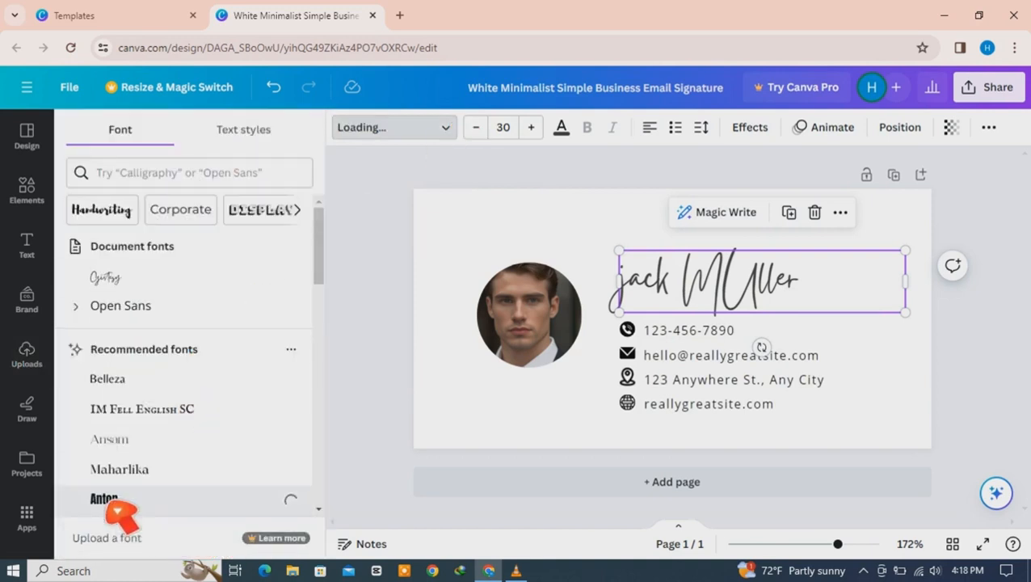
pyautogui.click(727, 295)
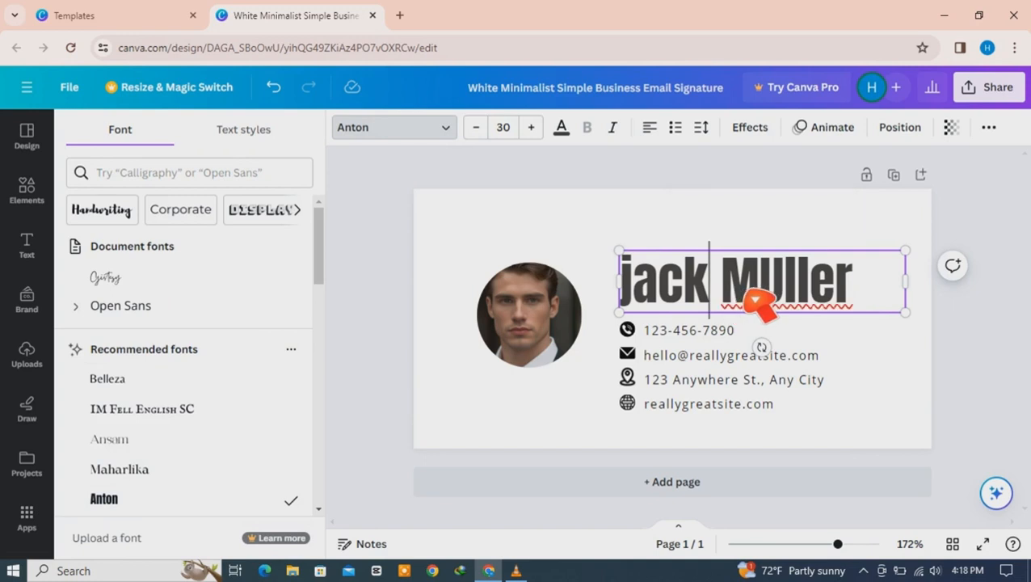
pyautogui.hotkey('ctrl', 'a')
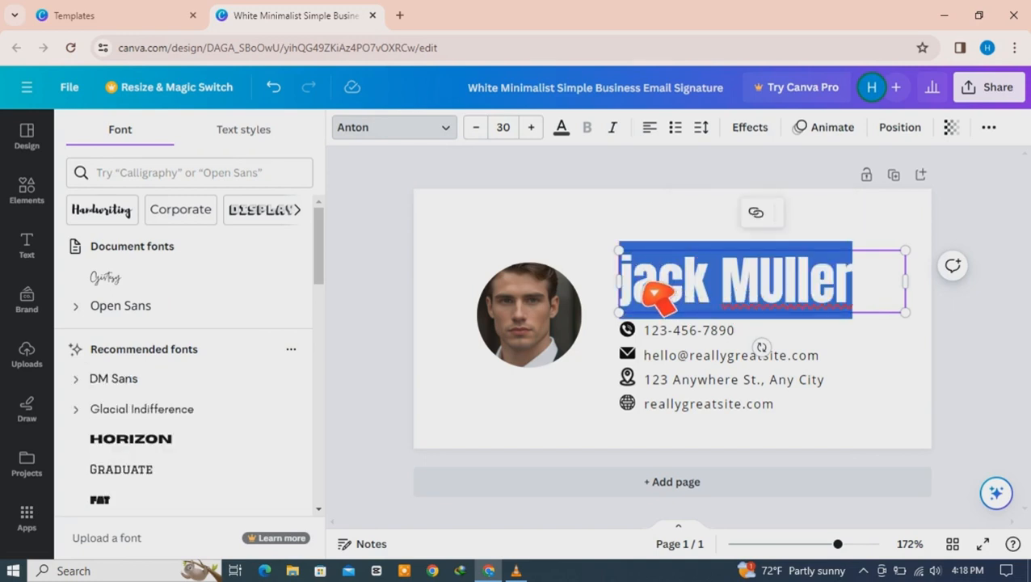
pyautogui.click(647, 289)
pyautogui.press('BackSpace')
pyautogui.write('J')
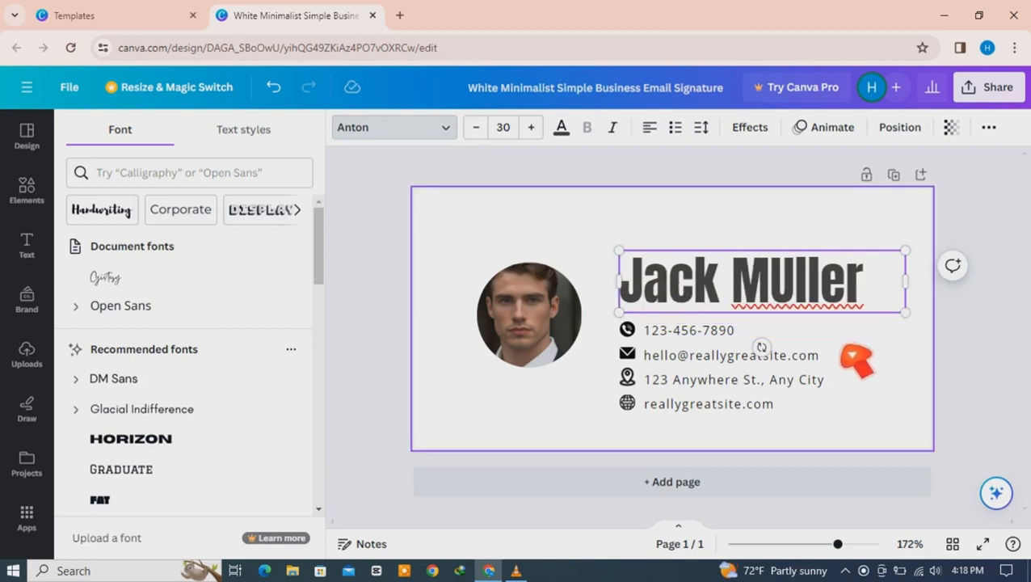
pyautogui.click(871, 285)
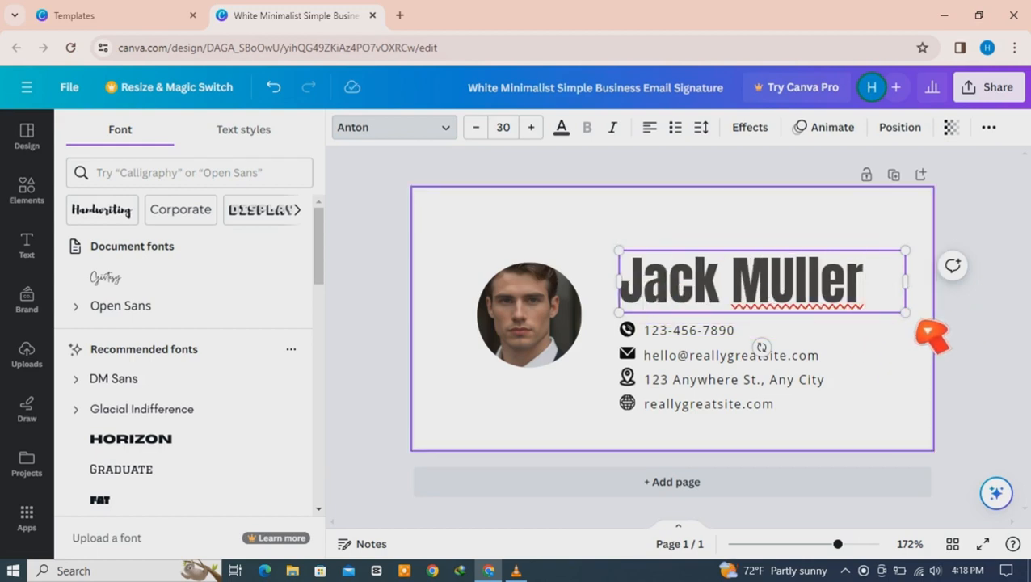
pyautogui.click(932, 335)
# Step: Raise the name and add a duplicated phone line beneath it reading 'Founder @ Muler Manufacturing'
pyautogui.moveTo(766, 248)
pyautogui.mouseDown()
pyautogui.moveTo(759, 236)
pyautogui.moveTo(763, 246)
pyautogui.mouseUp()
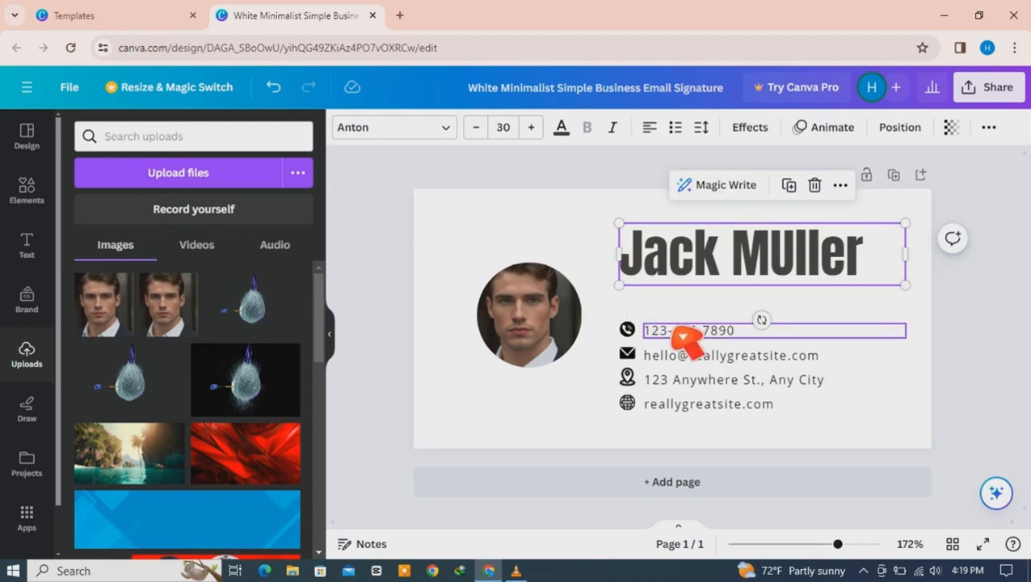
pyautogui.rightClick(683, 335)
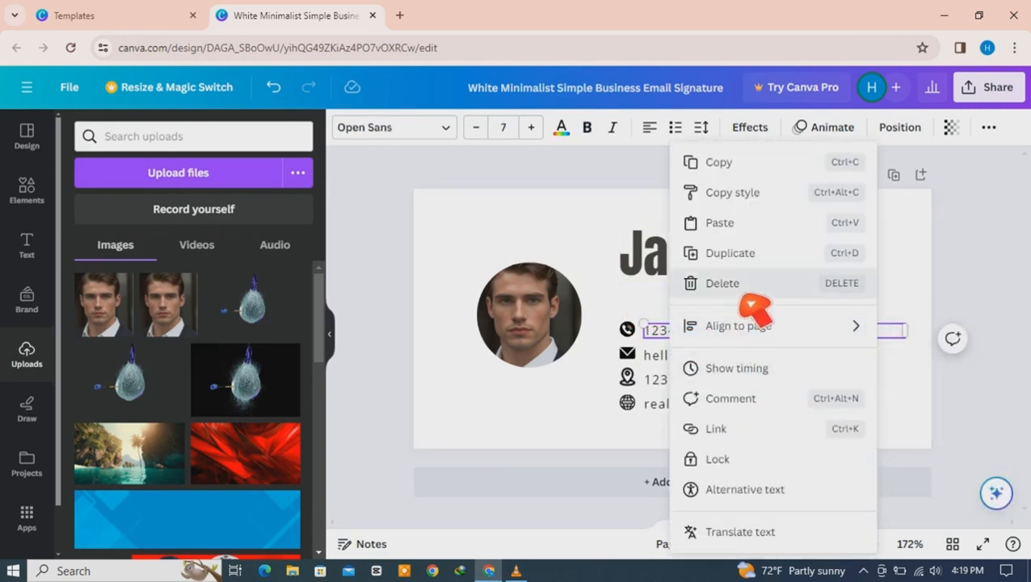
pyautogui.click(730, 253)
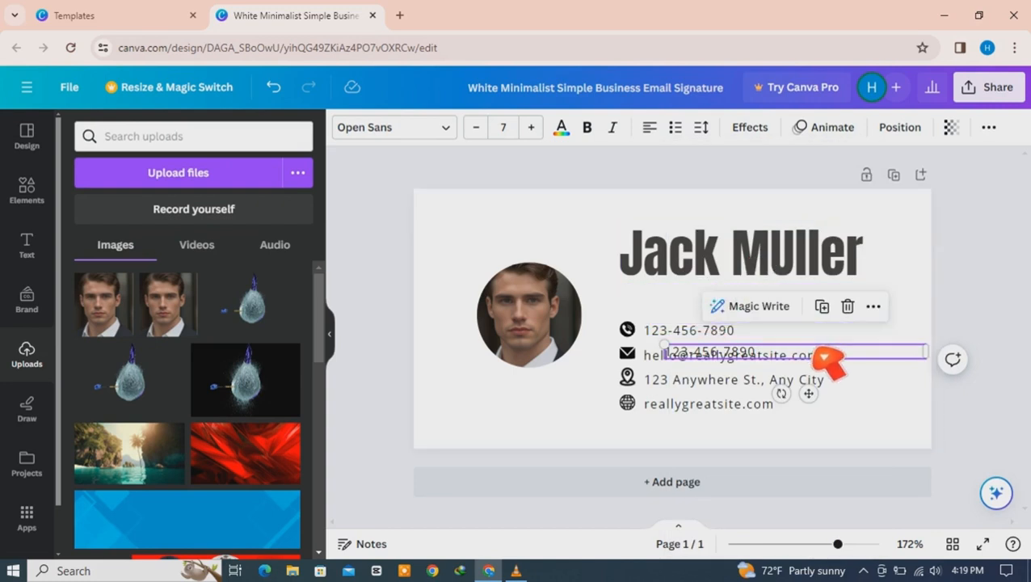
pyautogui.moveTo(829, 360); pyautogui.dragTo(790, 291)
pyautogui.doubleClick(722, 298)
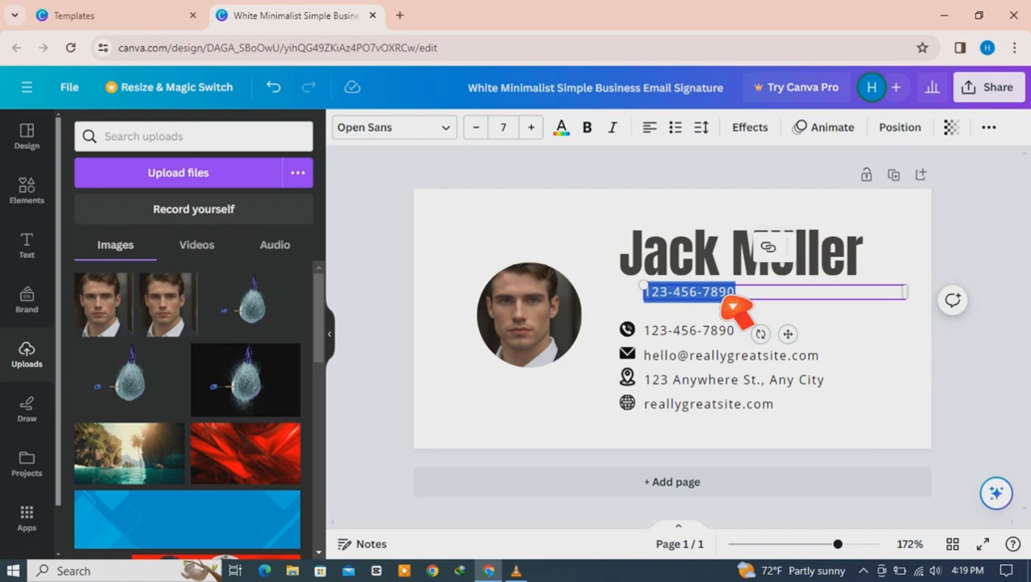
pyautogui.write('O')
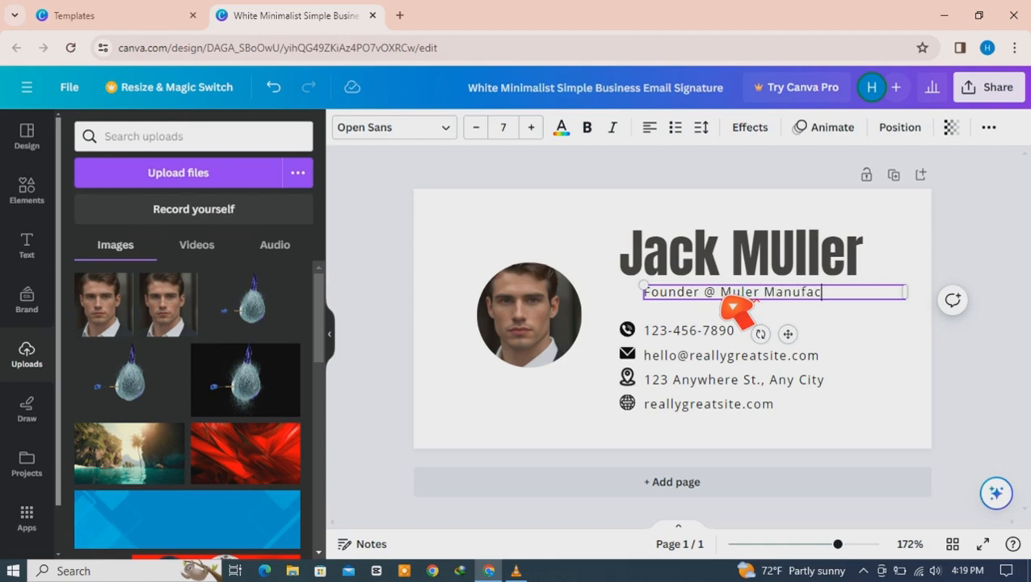
pyautogui.click(938, 375)
pyautogui.click(728, 296)
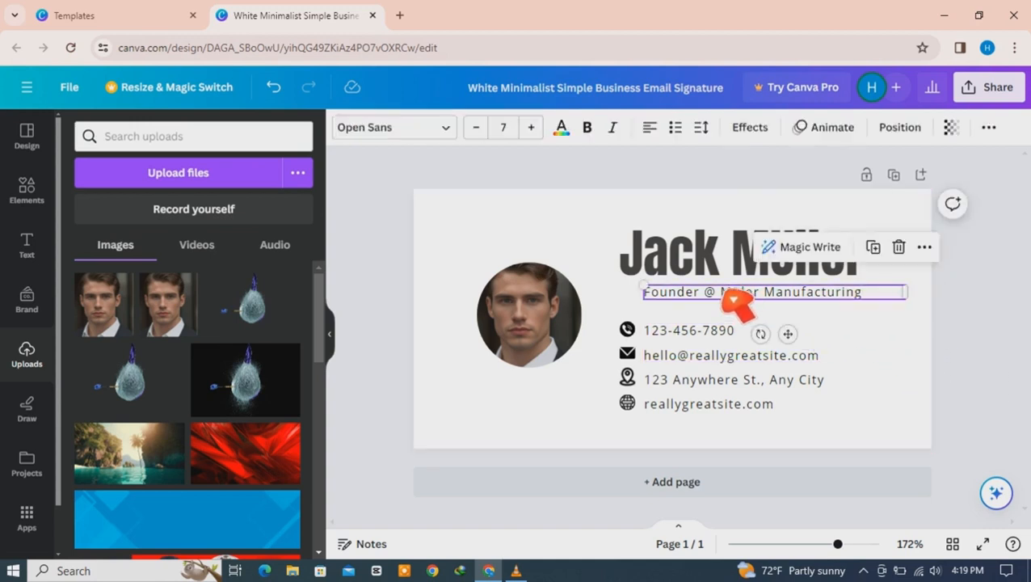
pyautogui.click(724, 296)
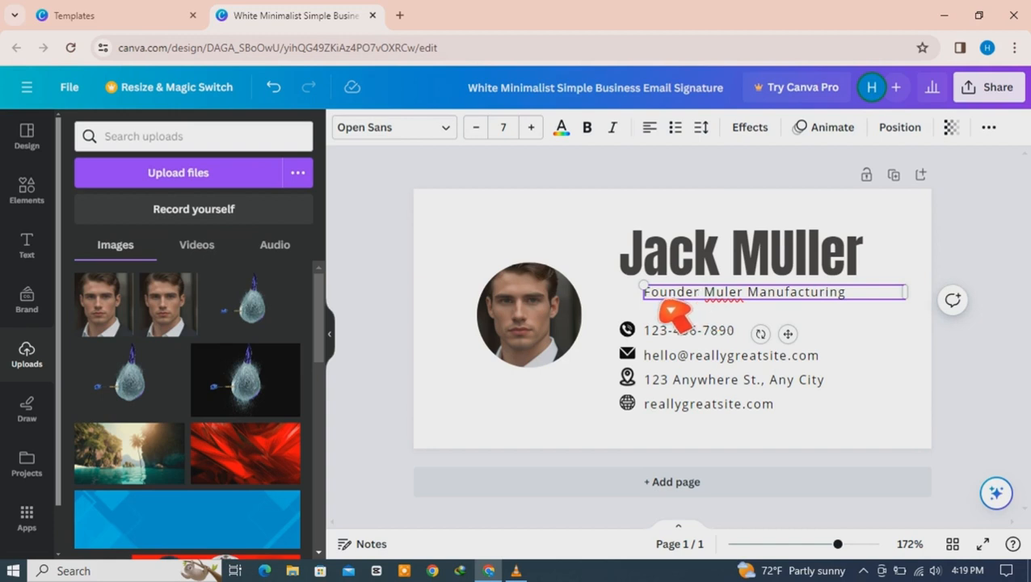
# Step: Nudge the subtitle slightly left and make it italic, not bold
pyautogui.click(892, 335)
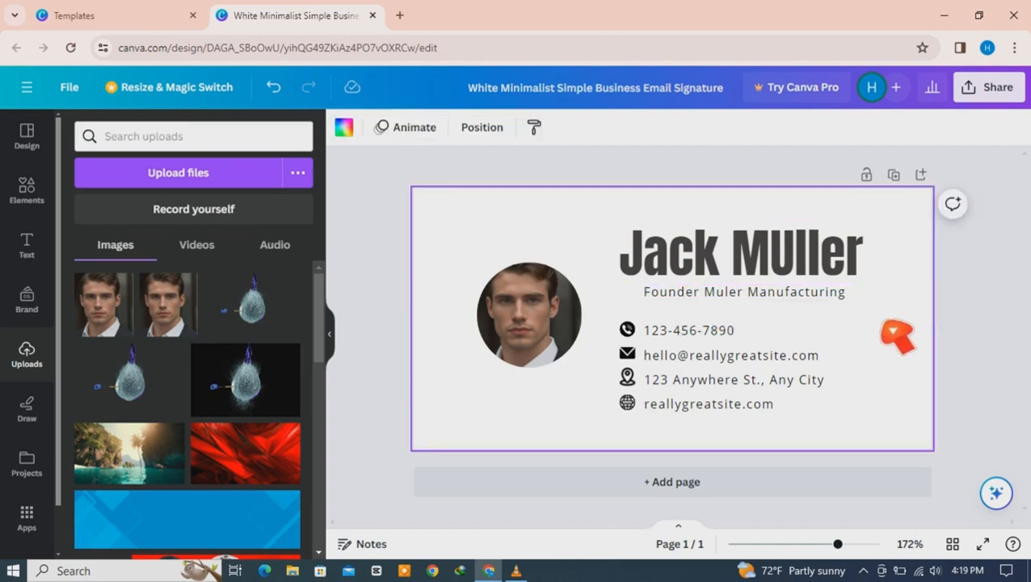
pyautogui.moveTo(813, 297); pyautogui.dragTo(804, 299)
pyautogui.click(800, 299)
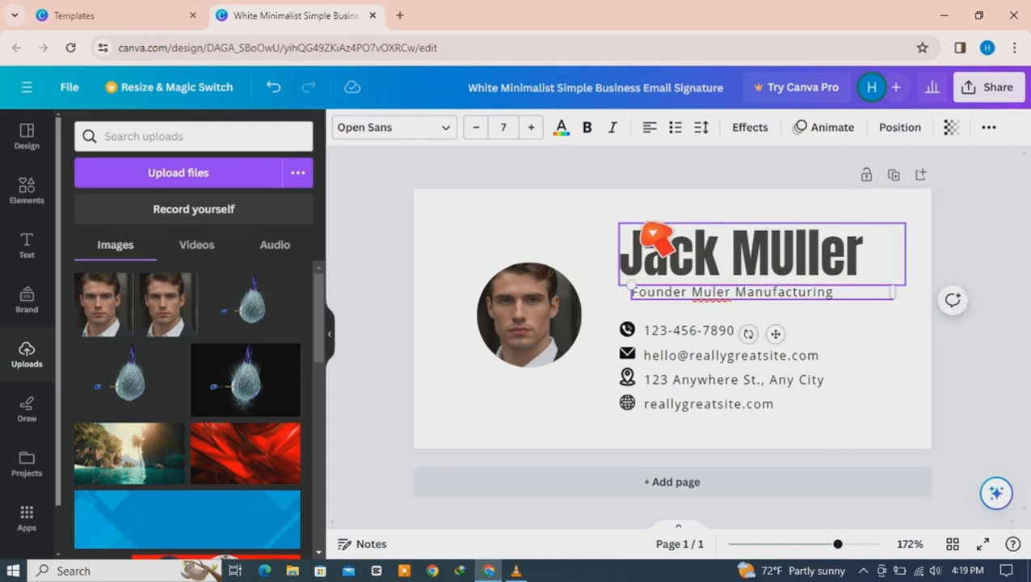
pyautogui.click(922, 333)
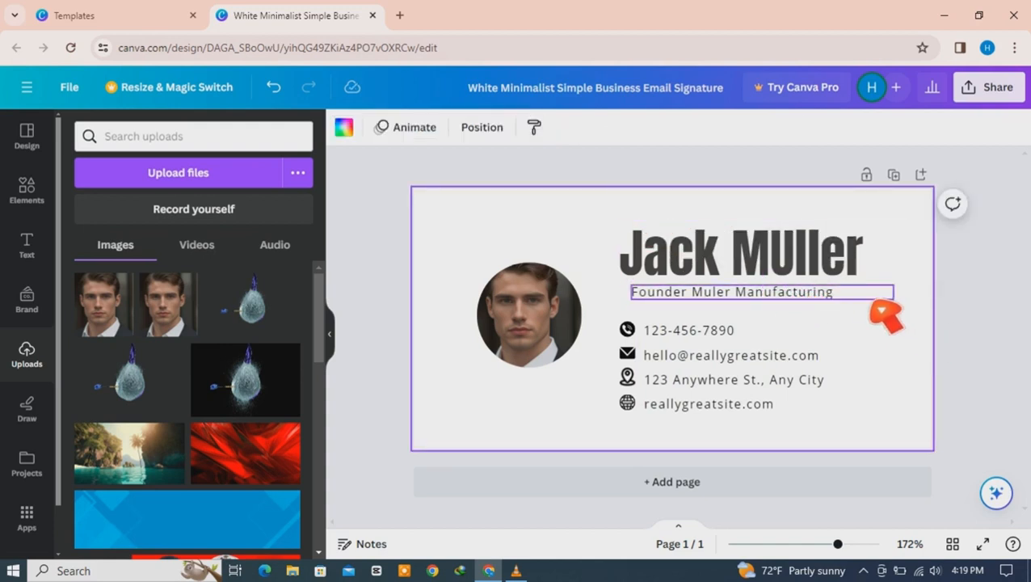
pyautogui.click(884, 296)
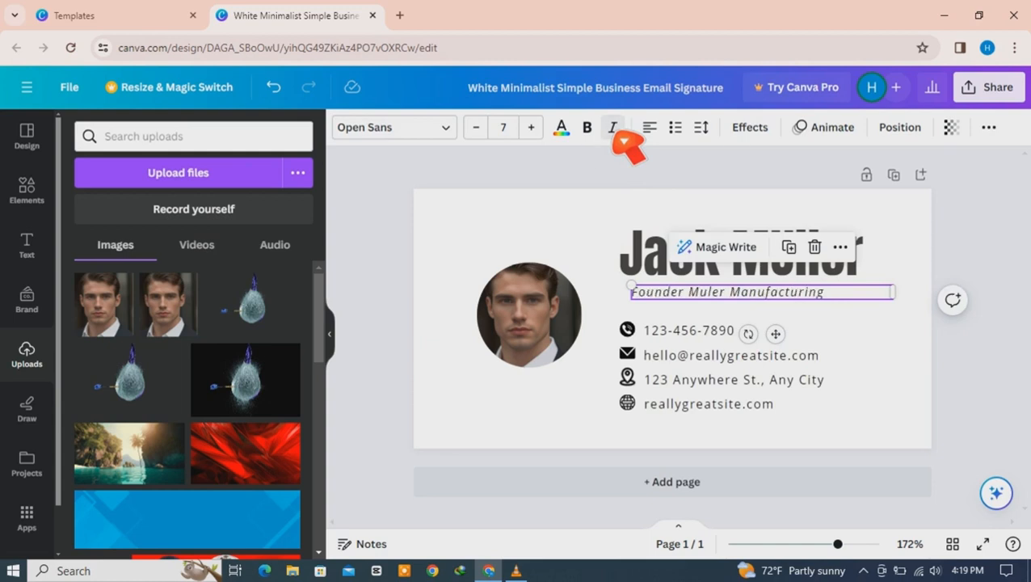
pyautogui.click(592, 133)
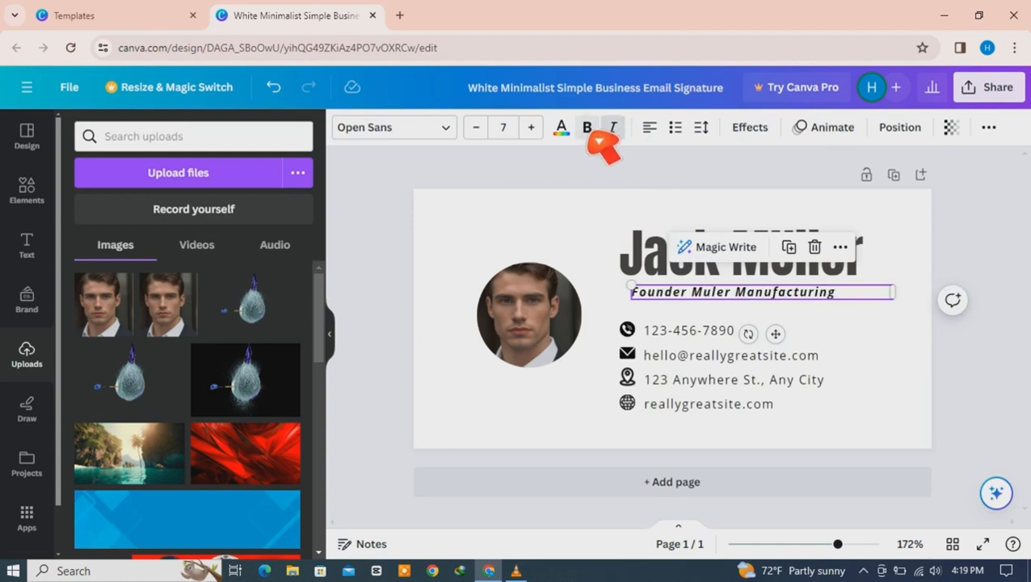
pyautogui.click(590, 131)
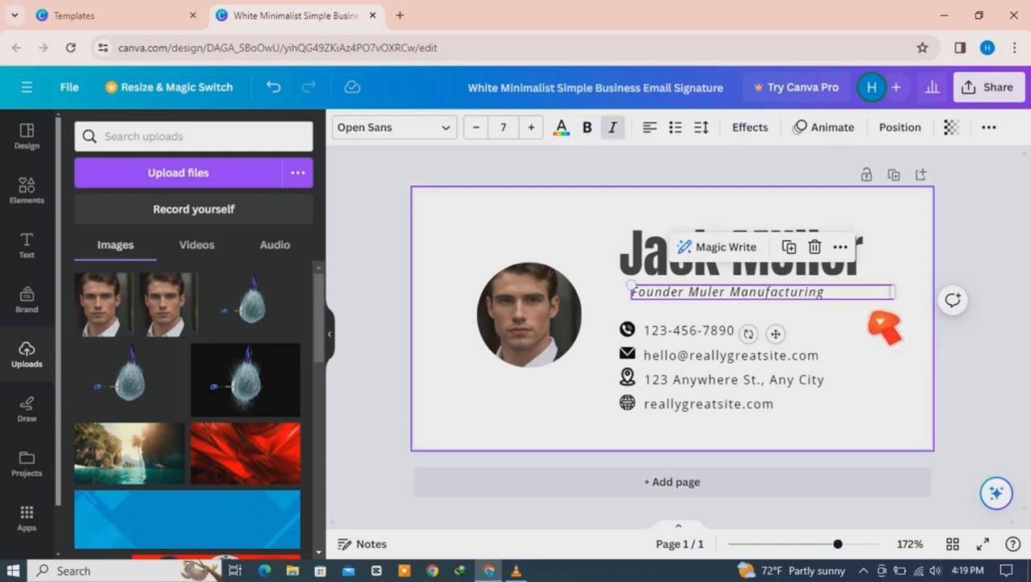
pyautogui.click(685, 267)
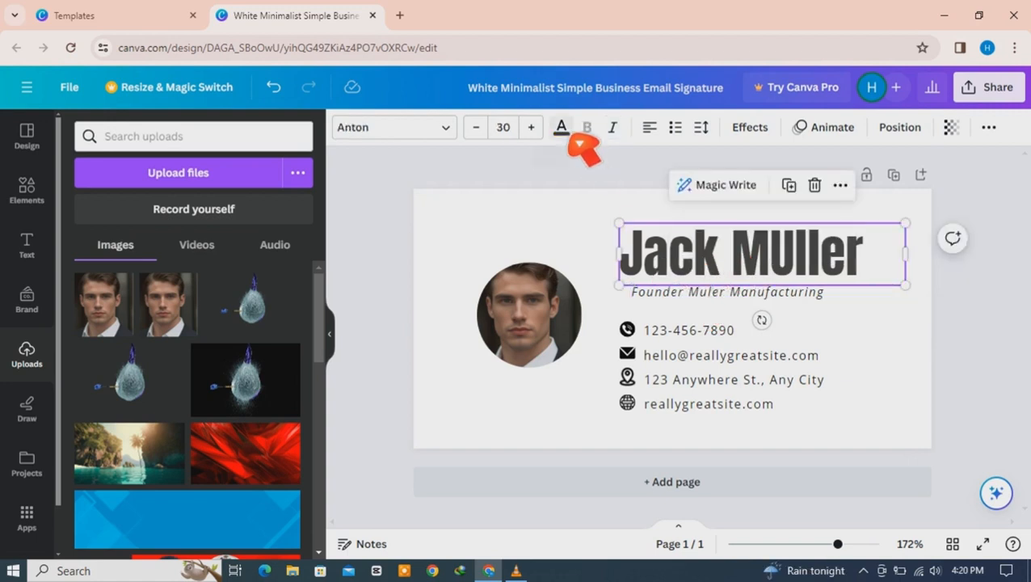
pyautogui.click(561, 130)
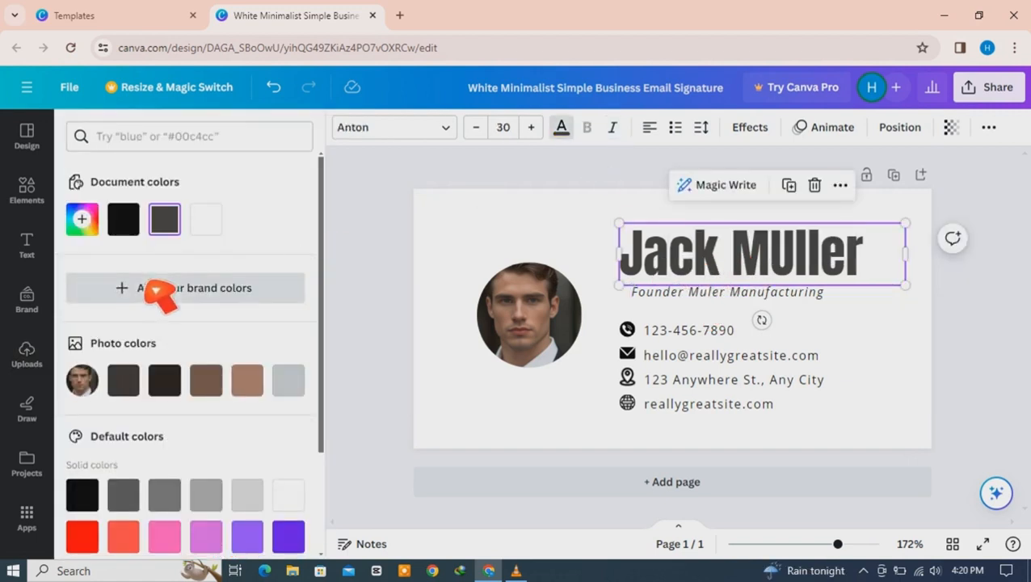
pyautogui.click(84, 542)
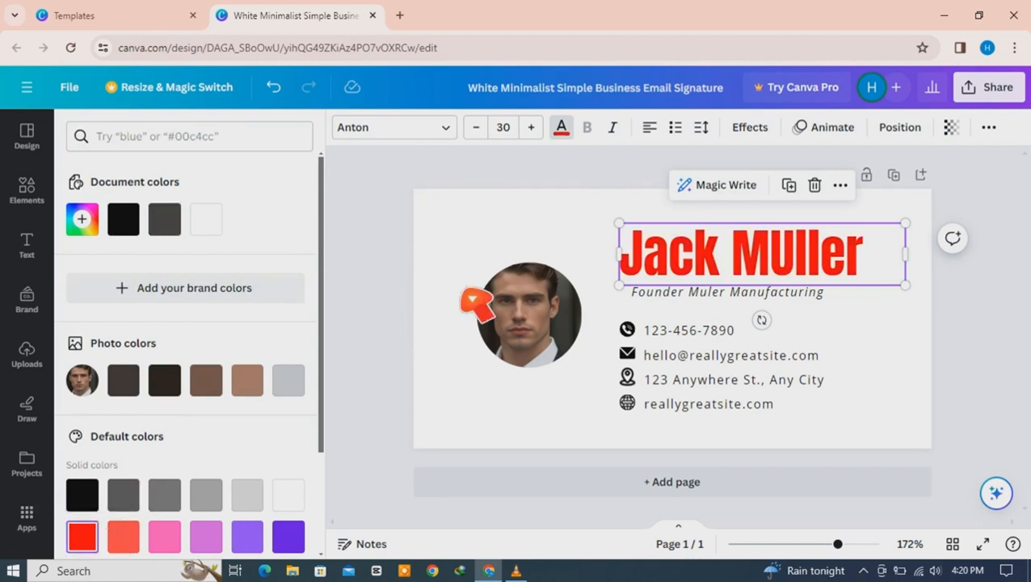
pyautogui.click(808, 297)
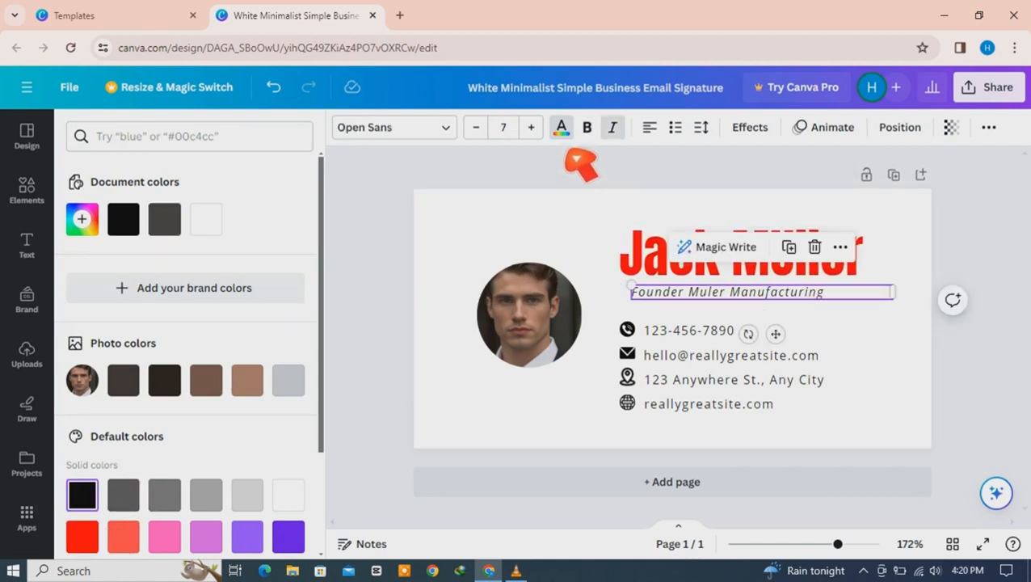
pyautogui.click(686, 294)
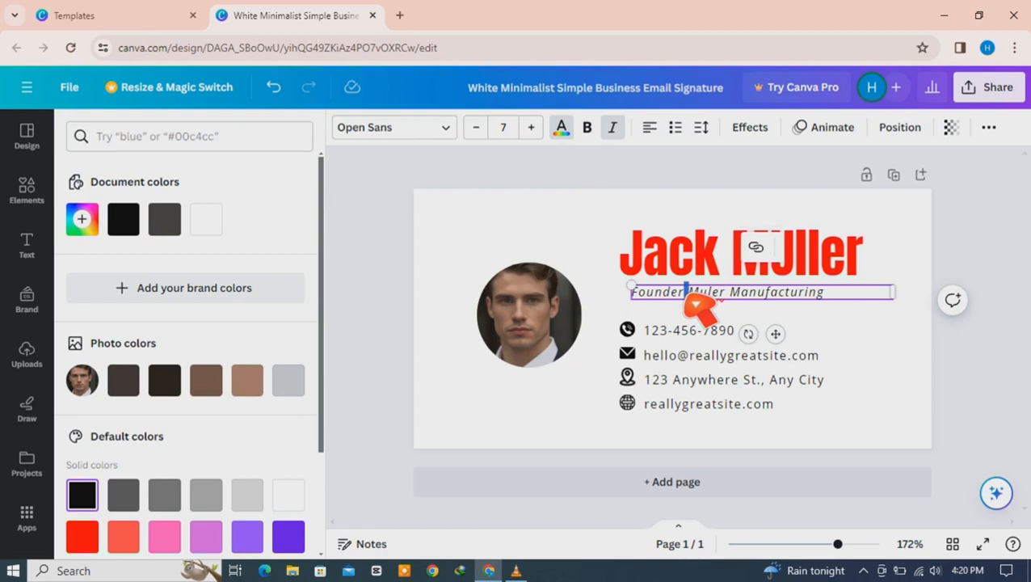
pyautogui.moveTo(686, 296); pyautogui.dragTo(636, 297)
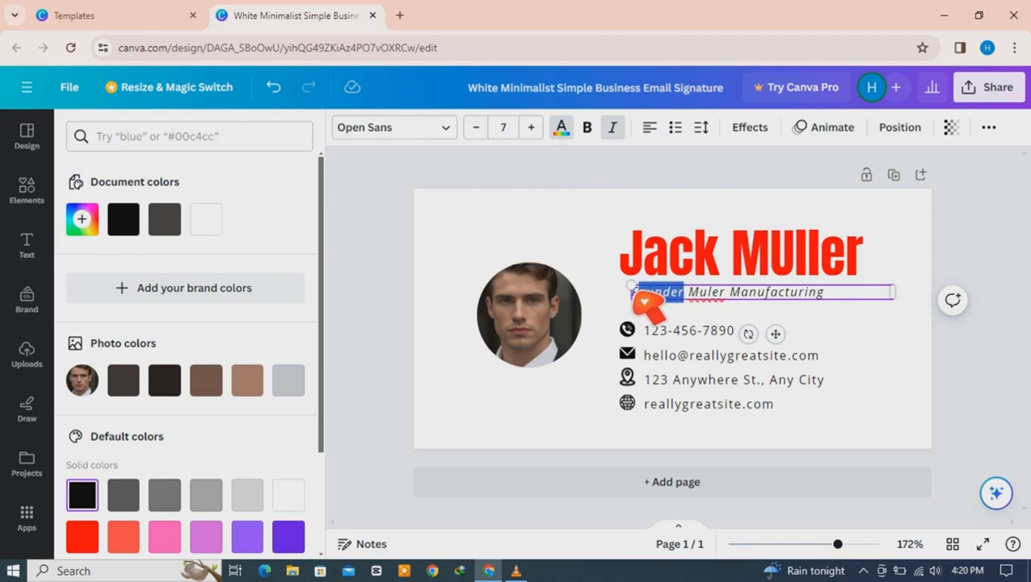
pyautogui.click(572, 134)
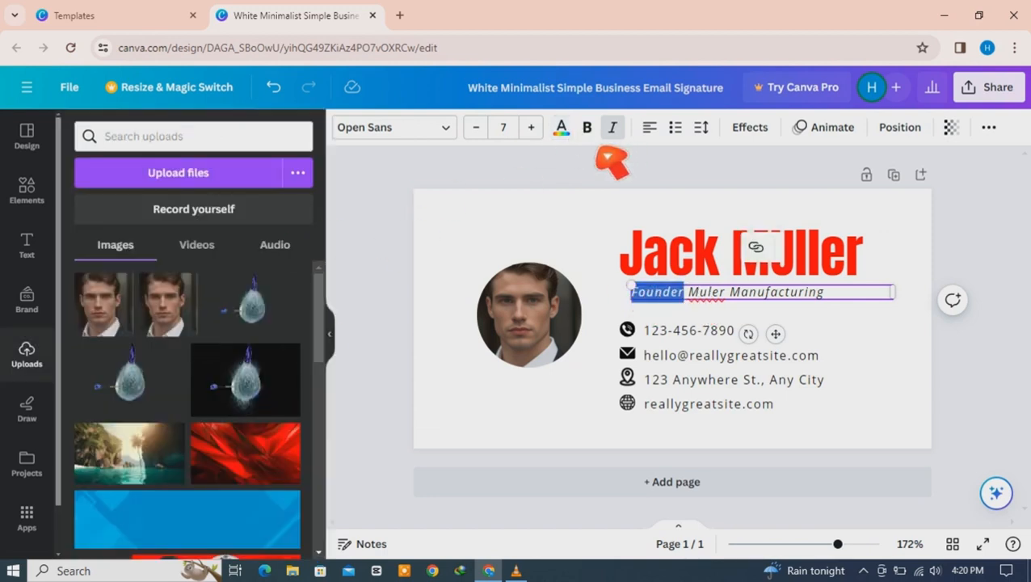
pyautogui.click(566, 133)
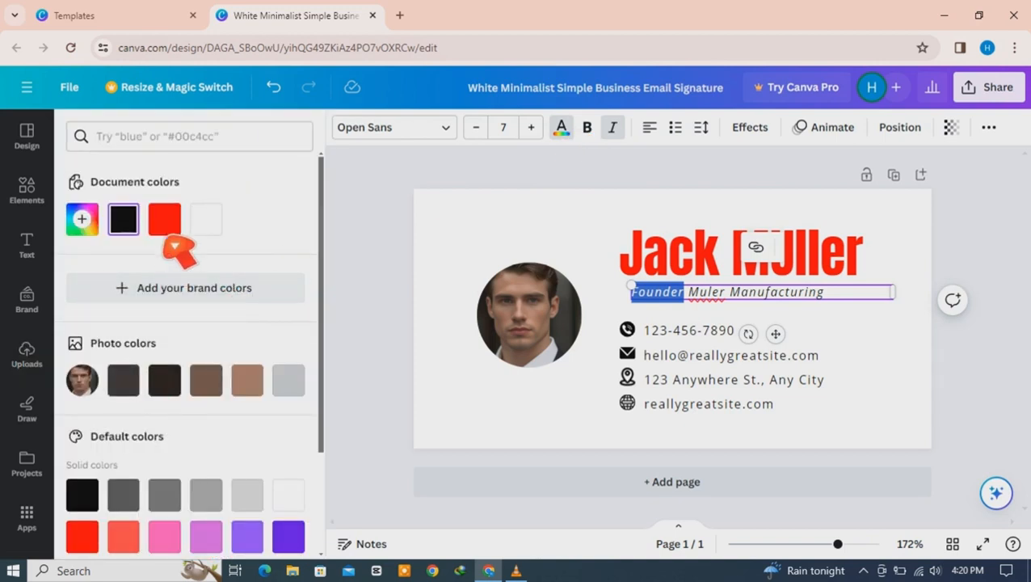
pyautogui.click(165, 230)
pyautogui.click(903, 329)
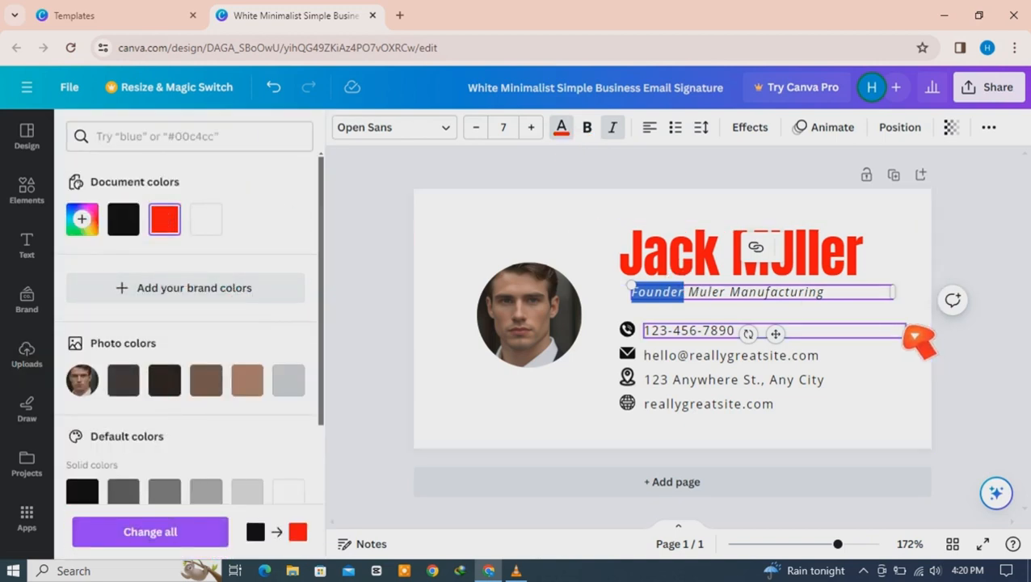
pyautogui.click(1001, 393)
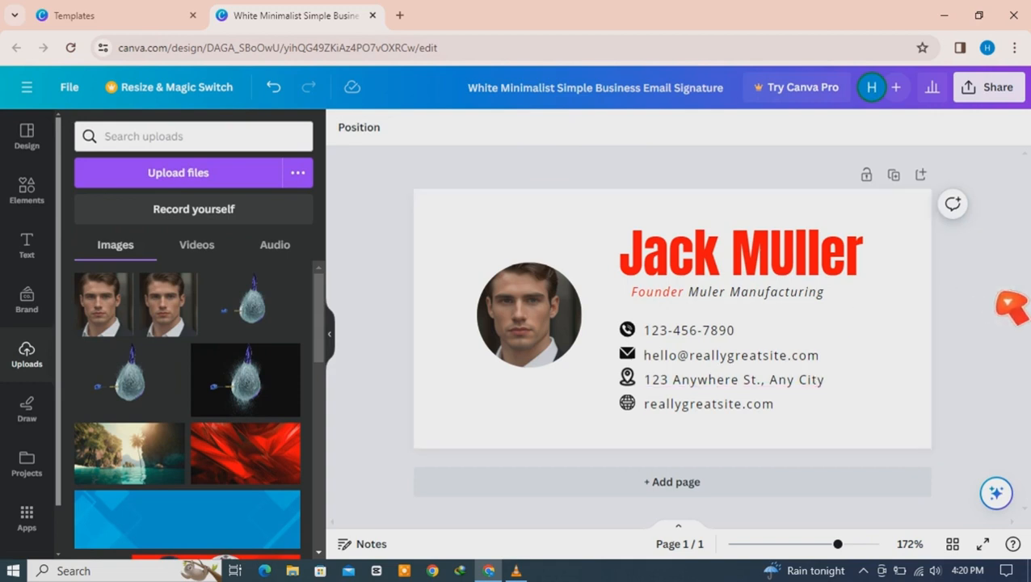
# Step: Resize the name heading to font size 27 so it fits one line
pyautogui.click(764, 281)
pyautogui.click(533, 129)
pyautogui.click(534, 129)
pyautogui.click(533, 129)
pyautogui.click(533, 129)
pyautogui.click(533, 130)
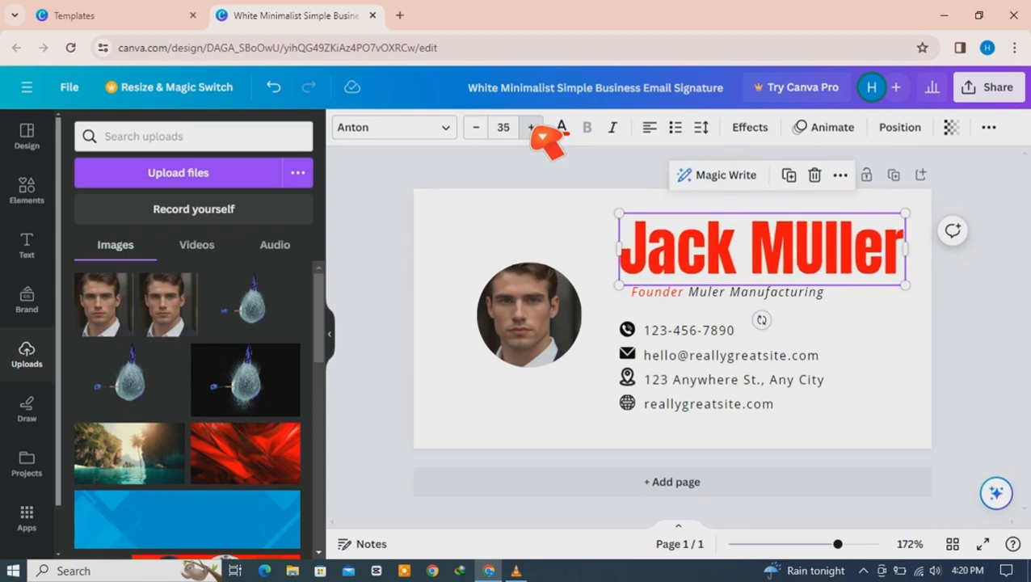
pyautogui.click(531, 127)
pyautogui.click(476, 127)
pyautogui.click(476, 127)
pyautogui.click(476, 127)
pyautogui.click(476, 127)
pyautogui.click(476, 127)
pyautogui.click(476, 127)
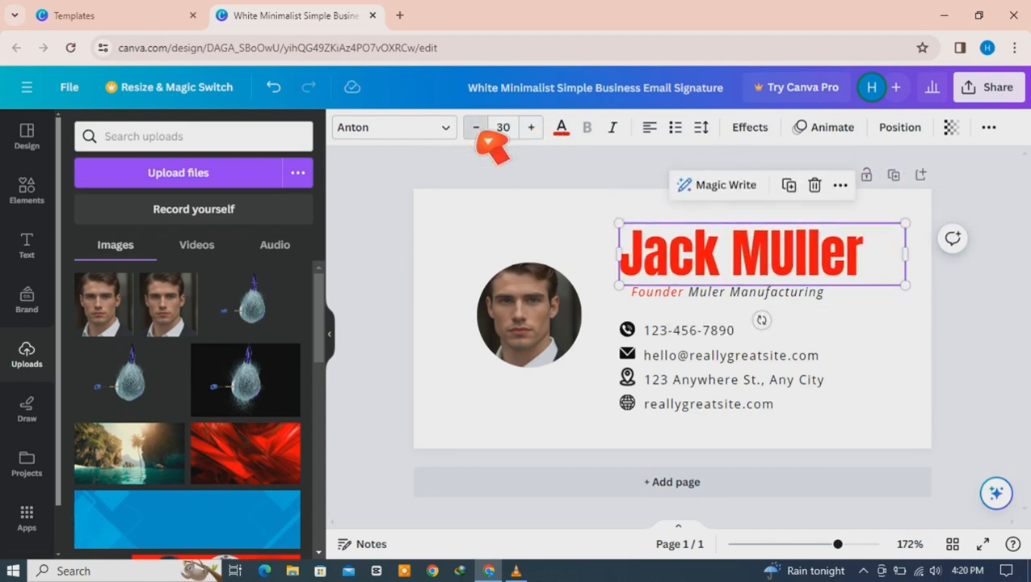
pyautogui.click(476, 127)
pyautogui.click(476, 127)
pyautogui.click(476, 127)
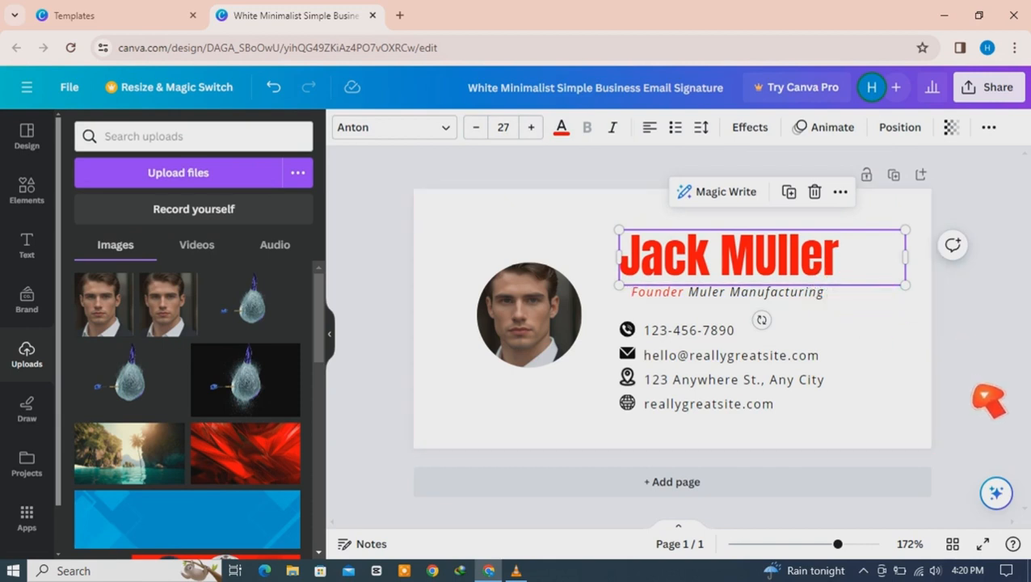
# Step: Correct the surname spelling from 'MUller' to 'Muller'
pyautogui.doubleClick(806, 274)
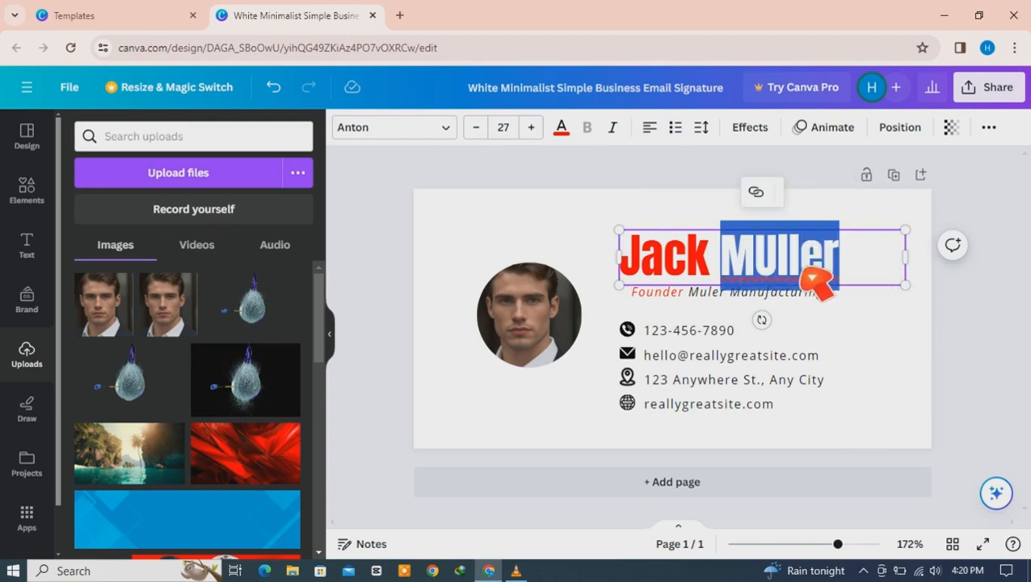
pyautogui.click(806, 274)
pyautogui.press('BackSpace')
pyautogui.press('BackSpace')
pyautogui.press('BackSpace')
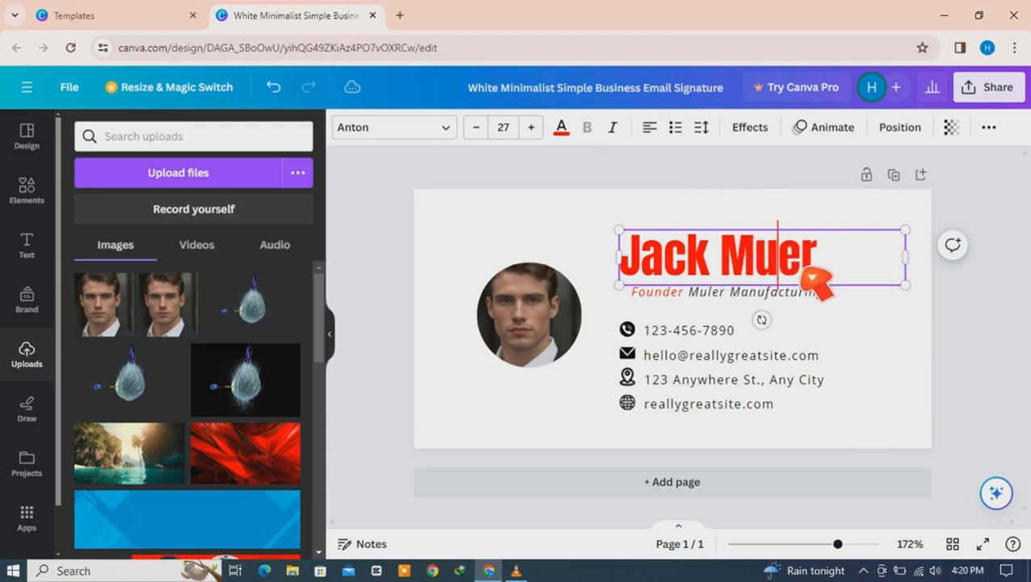
pyautogui.write('ull')
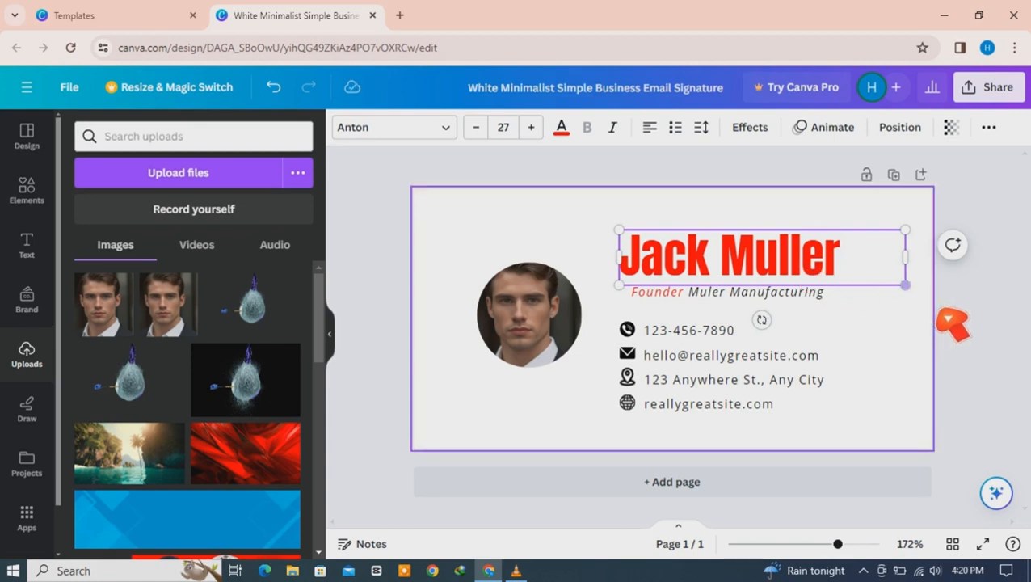
pyautogui.click(939, 316)
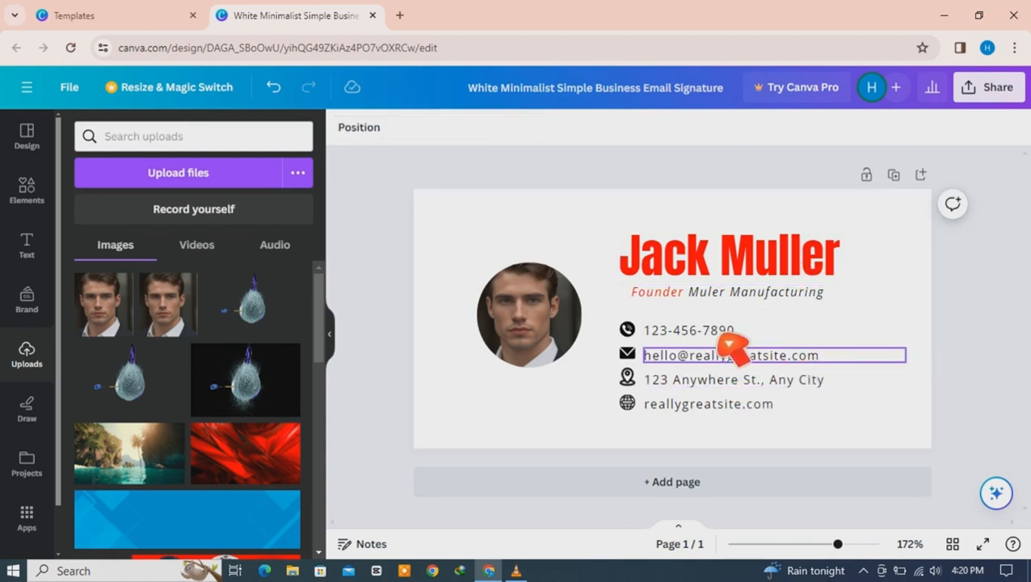
# Step: Colour the phone, e-mail, location and website icons red (#ff3131)
pyautogui.click(630, 332)
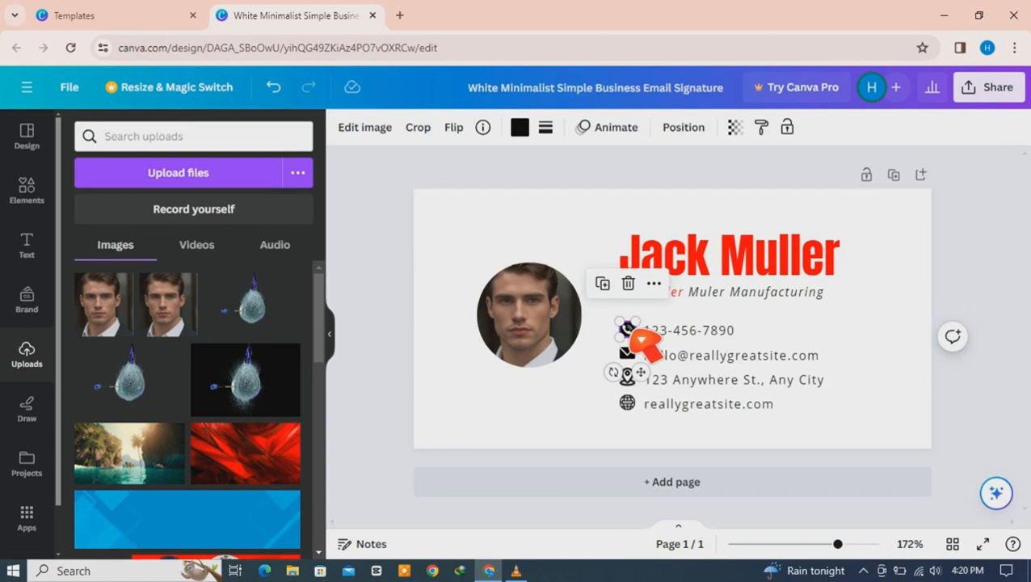
pyautogui.click(521, 128)
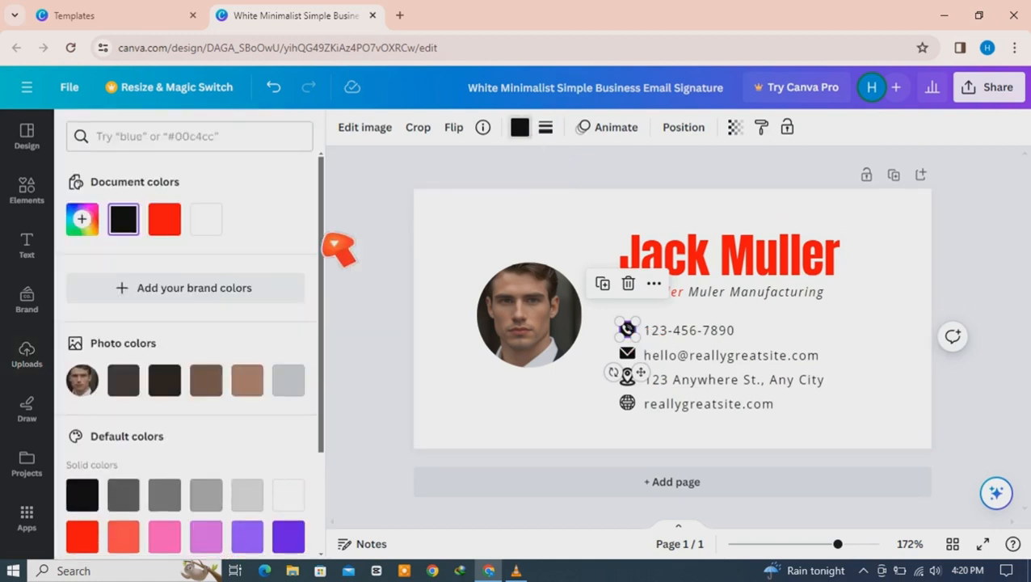
pyautogui.click(165, 219)
pyautogui.click(629, 356)
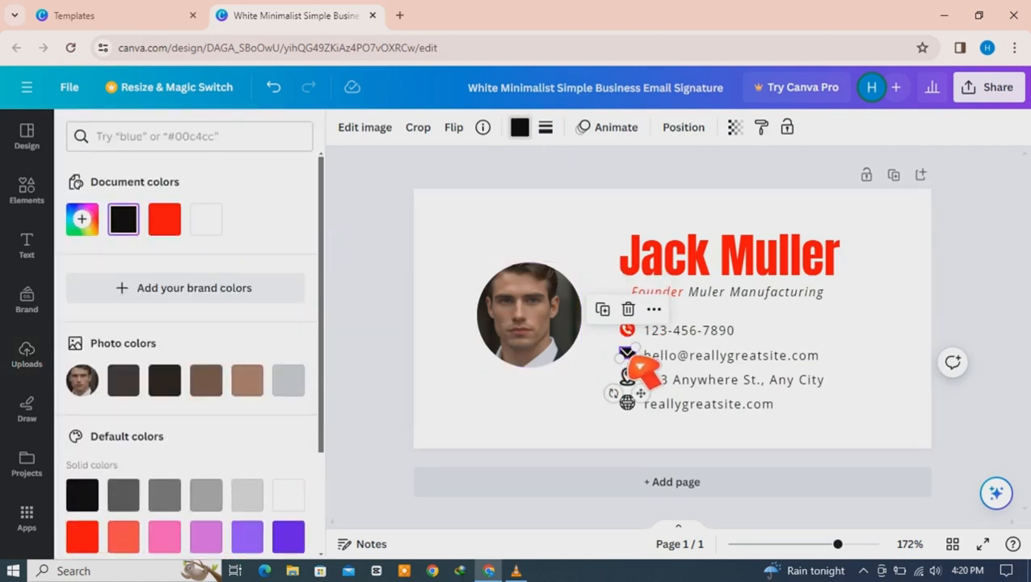
pyautogui.click(173, 229)
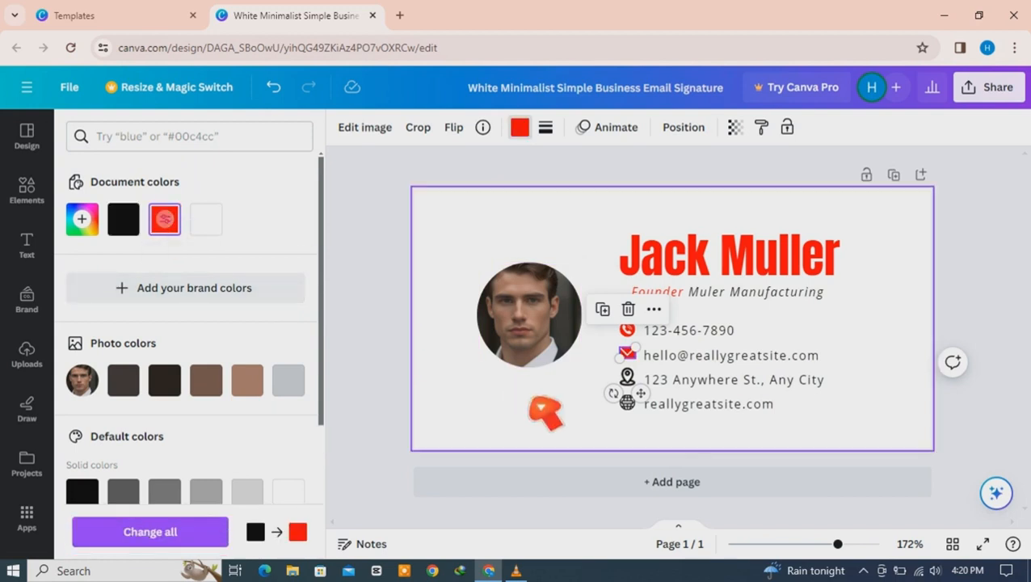
pyautogui.click(627, 377)
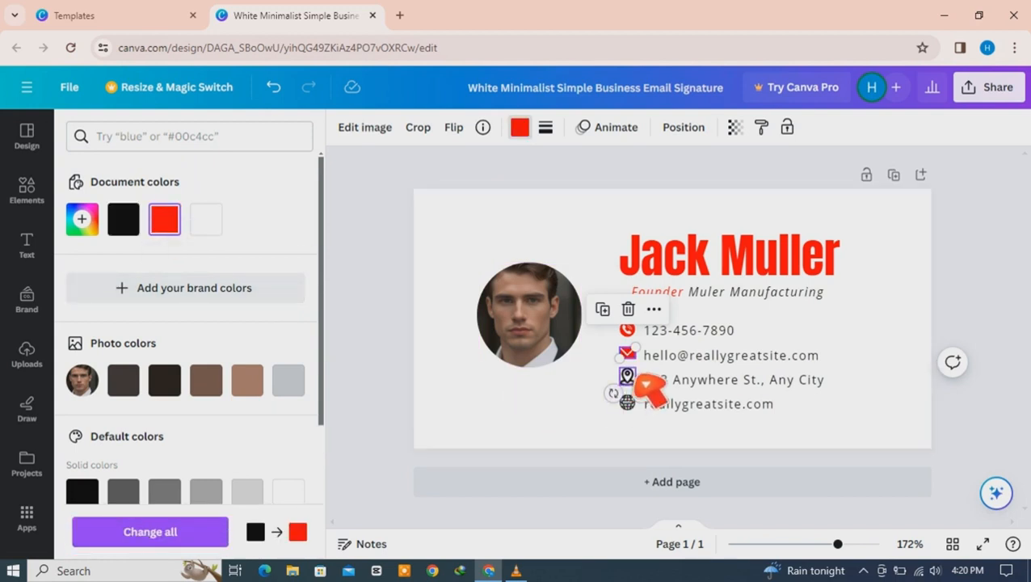
pyautogui.click(166, 226)
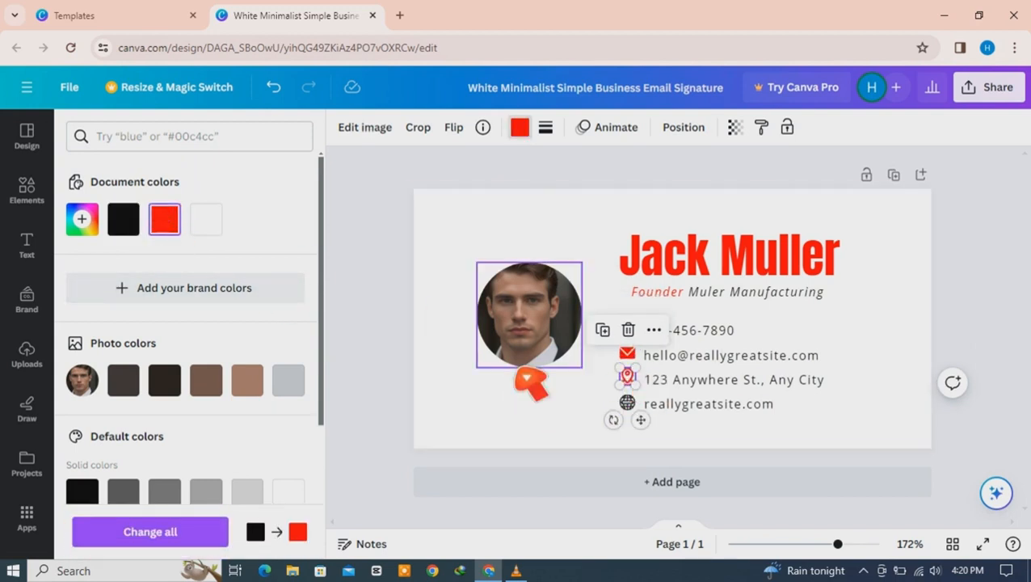
pyautogui.click(630, 403)
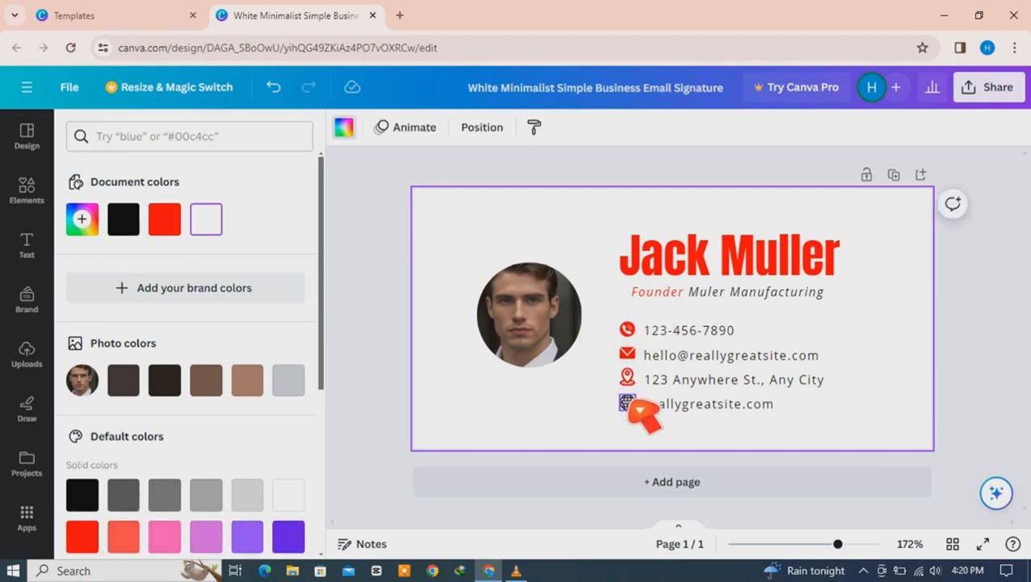
pyautogui.click(172, 224)
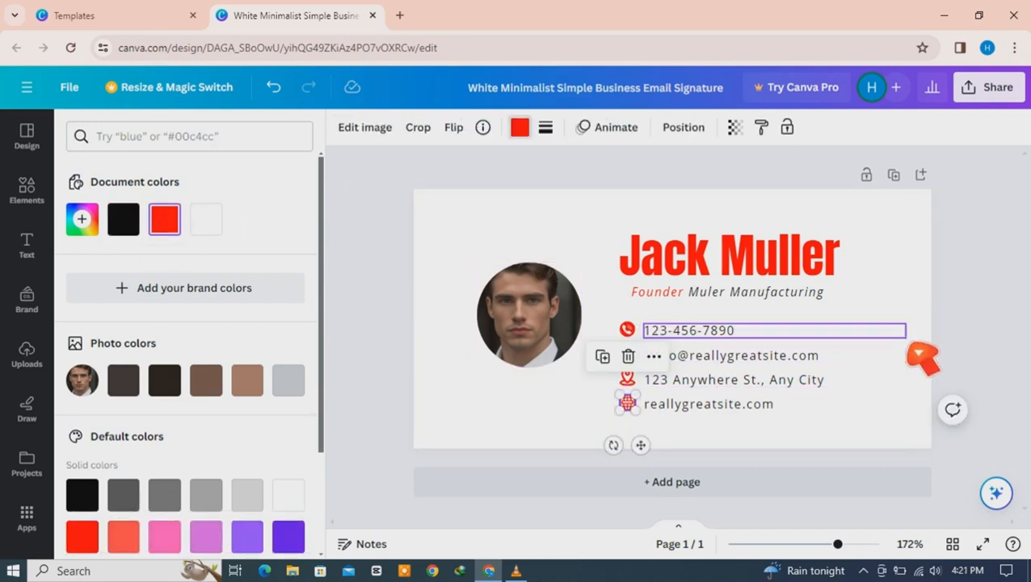
pyautogui.click(908, 338)
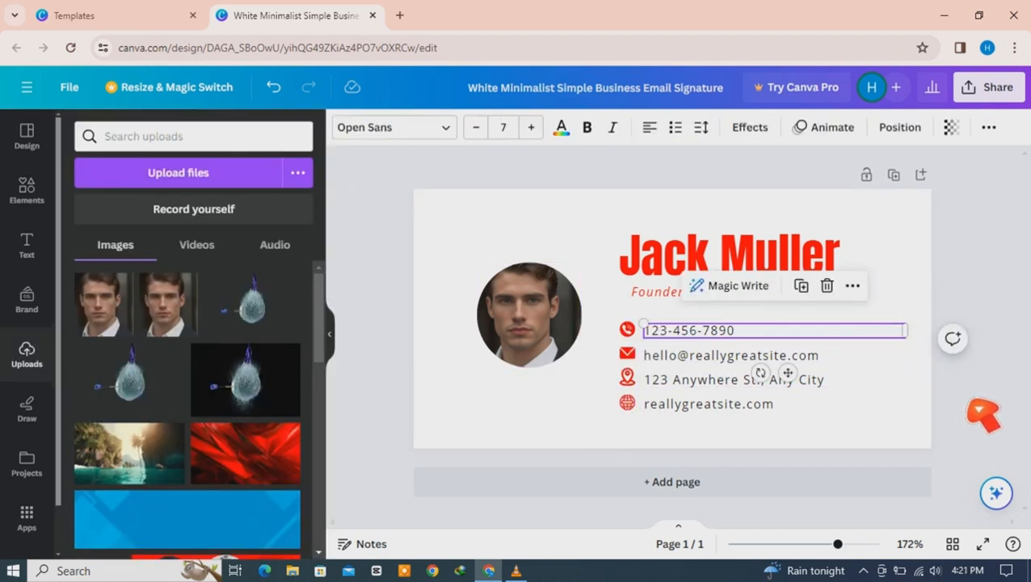
# Step: Edit the phone number and change the e-mail address to include 'Muller'
pyautogui.doubleClick(736, 338)
pyautogui.click(739, 333)
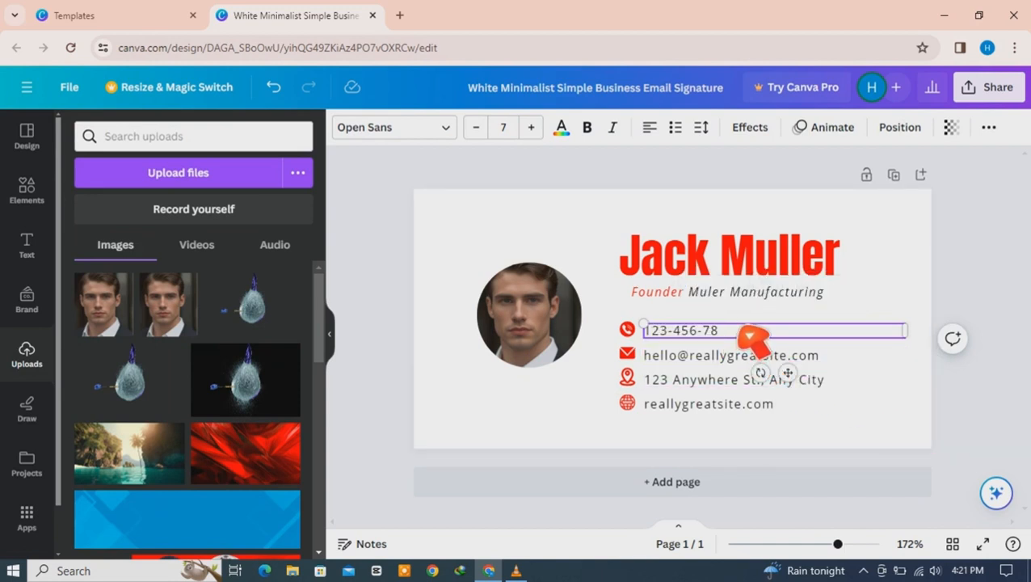
pyautogui.click(686, 363)
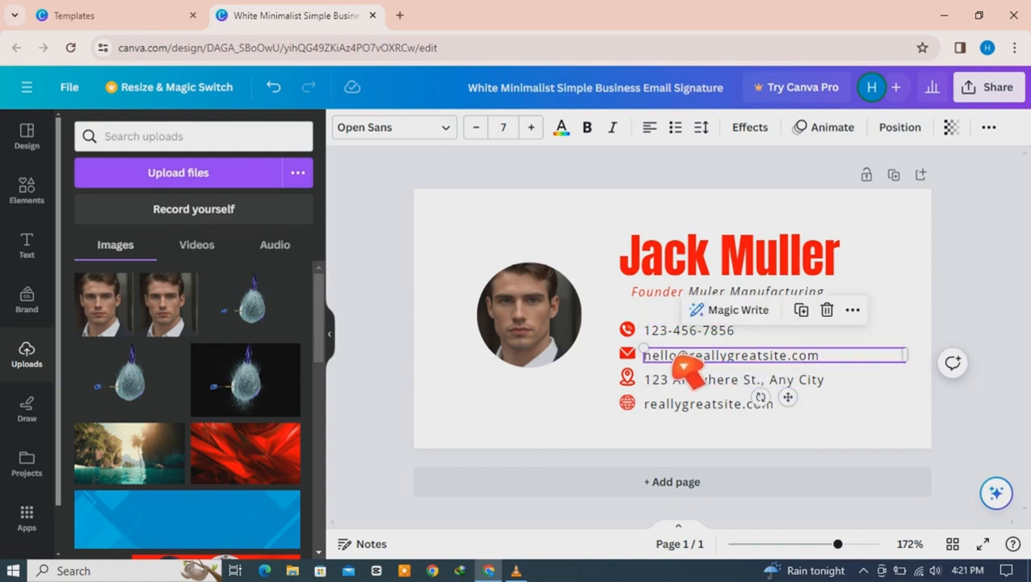
pyautogui.doubleClick(684, 365)
pyautogui.click(681, 363)
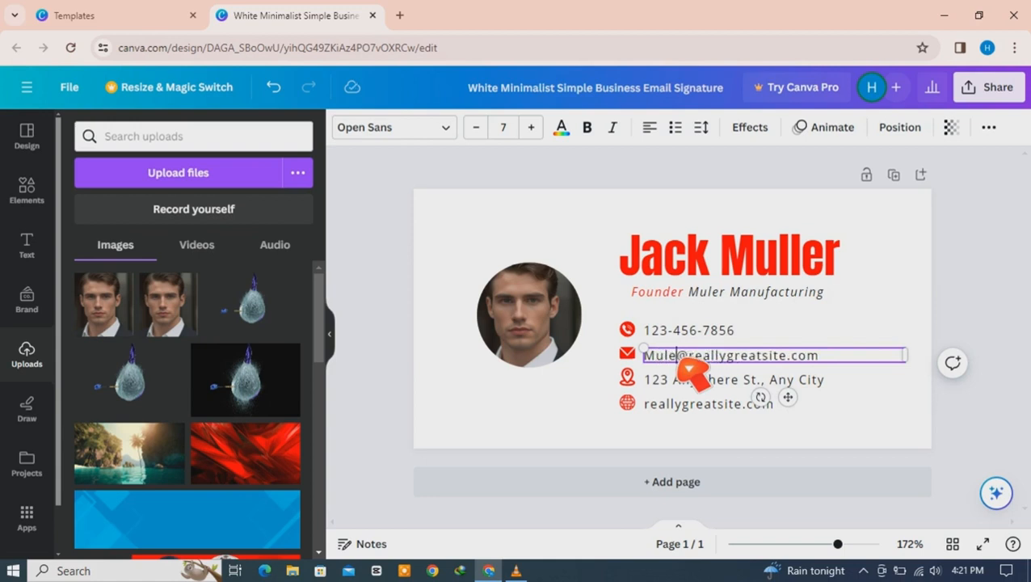
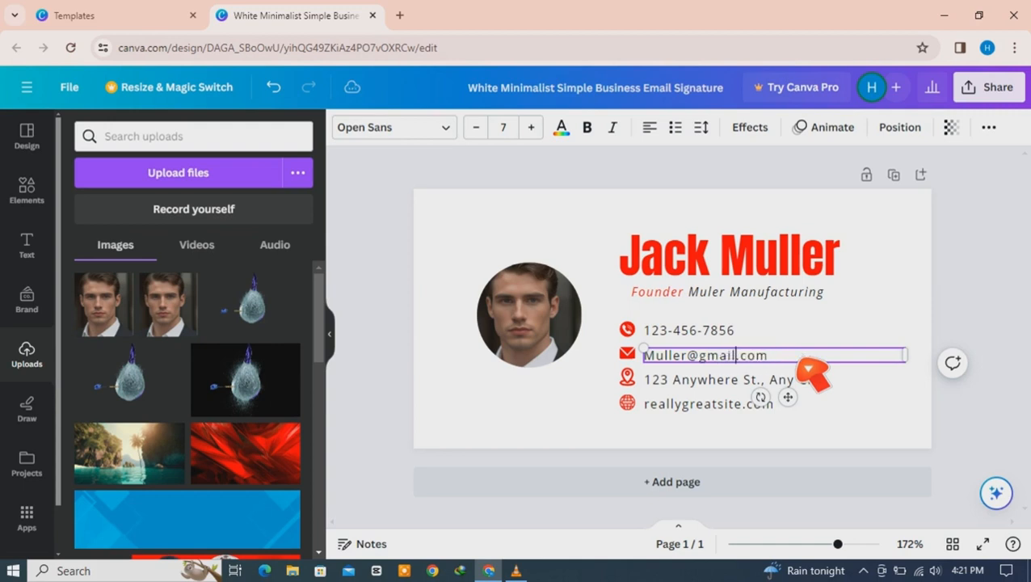
pyautogui.click(925, 424)
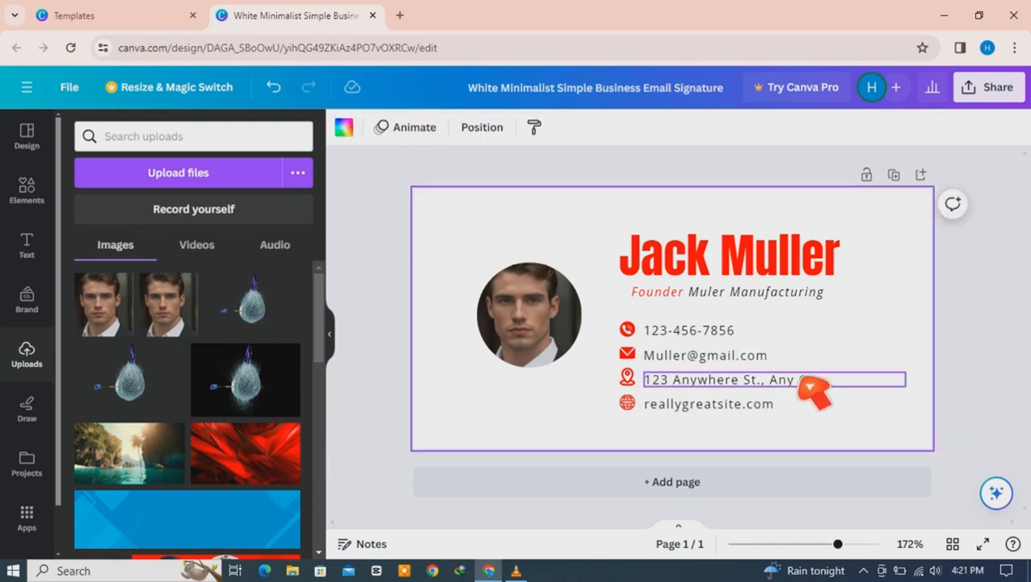
# Step: Update the street address and the company website address lines
pyautogui.click(743, 384)
pyautogui.click(742, 384)
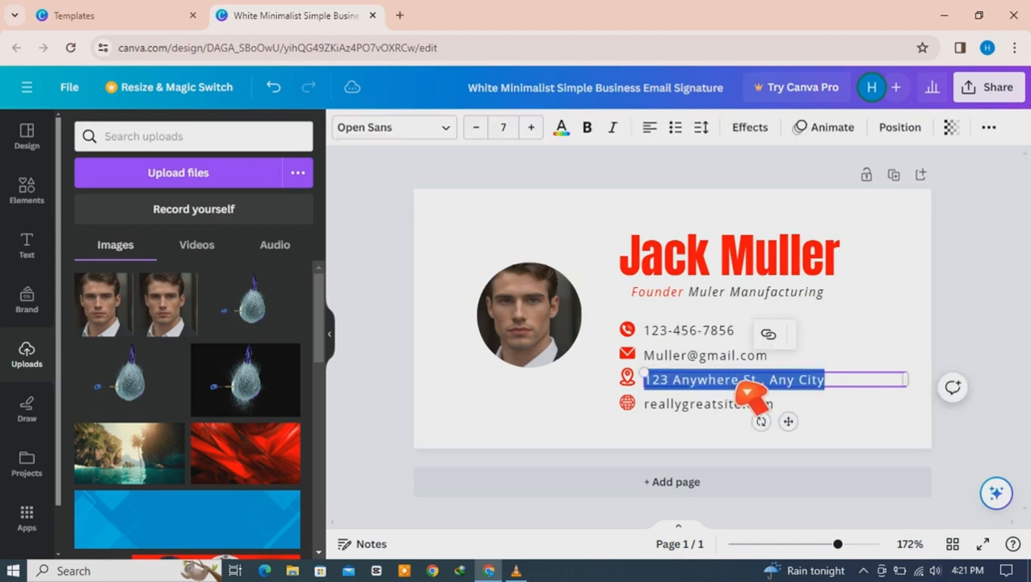
pyautogui.click(734, 382)
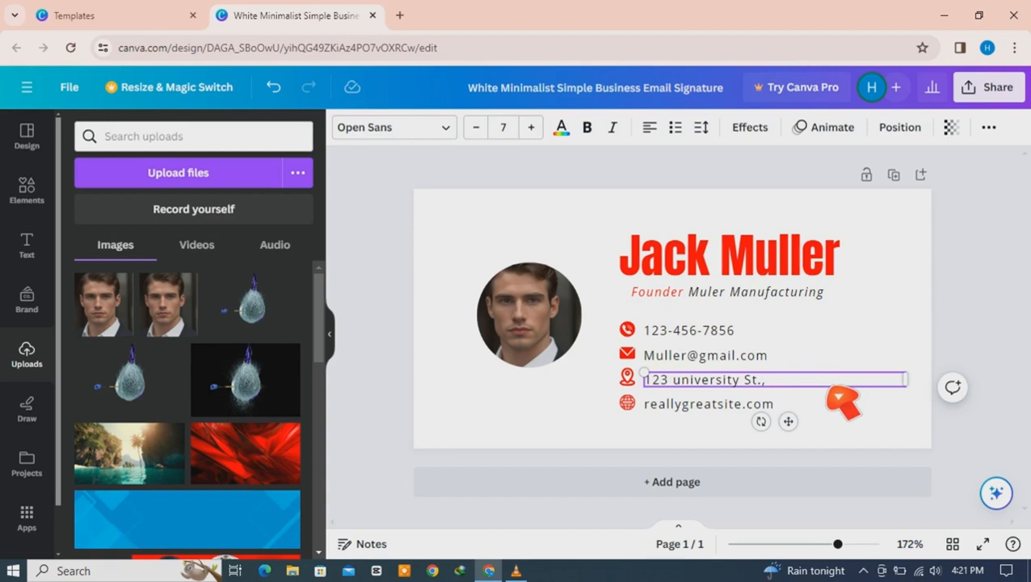
pyautogui.click(930, 358)
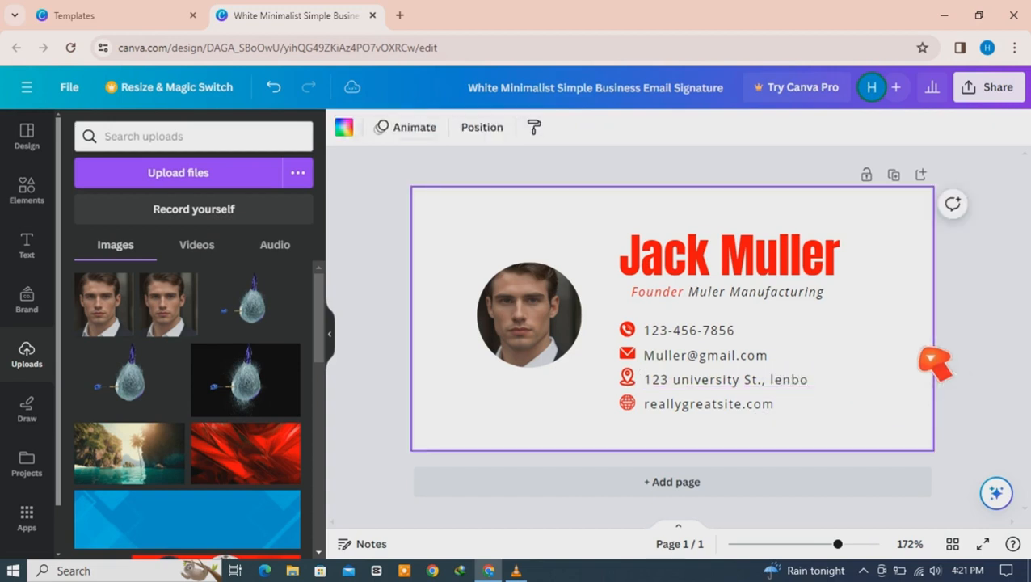
pyautogui.doubleClick(715, 411)
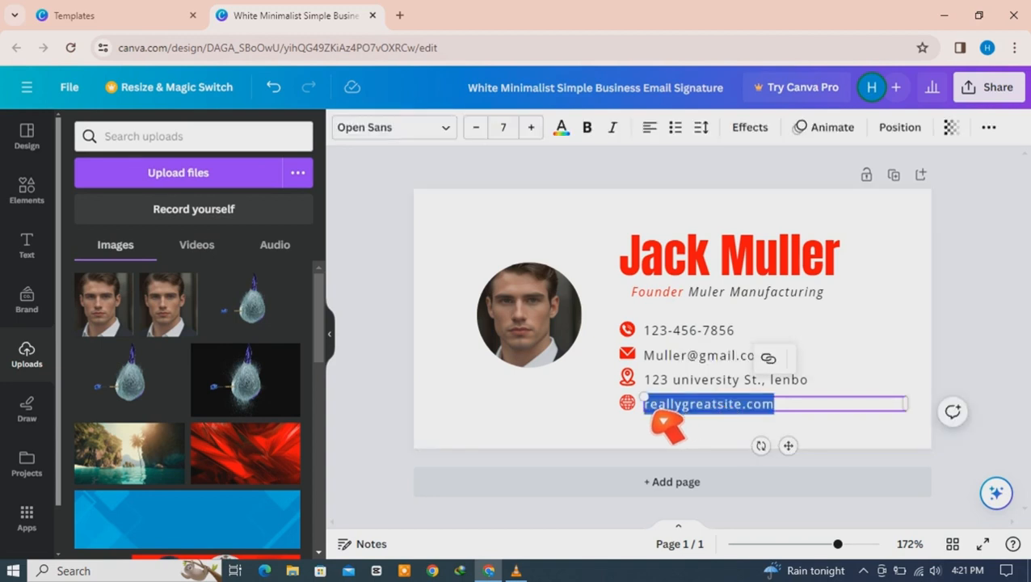
pyautogui.click(649, 410)
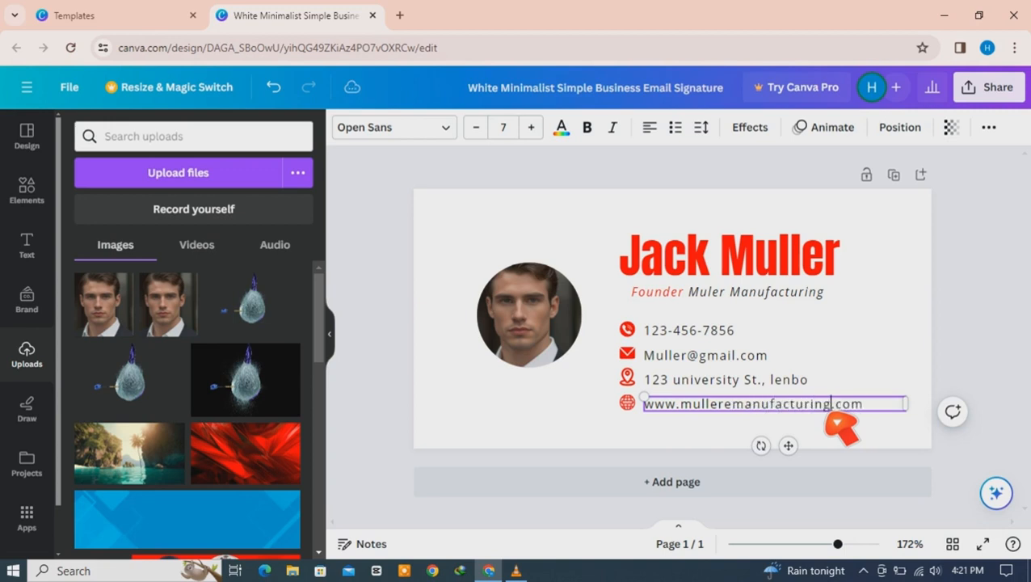
pyautogui.click(918, 443)
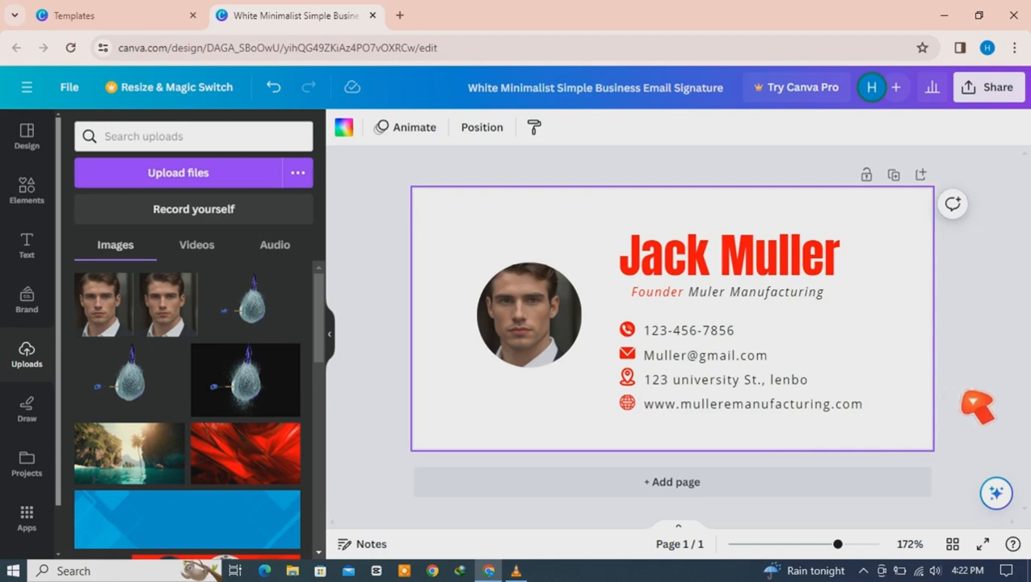
# Step: Try a lilac text colour on the address line, then undo it
pyautogui.click(1000, 414)
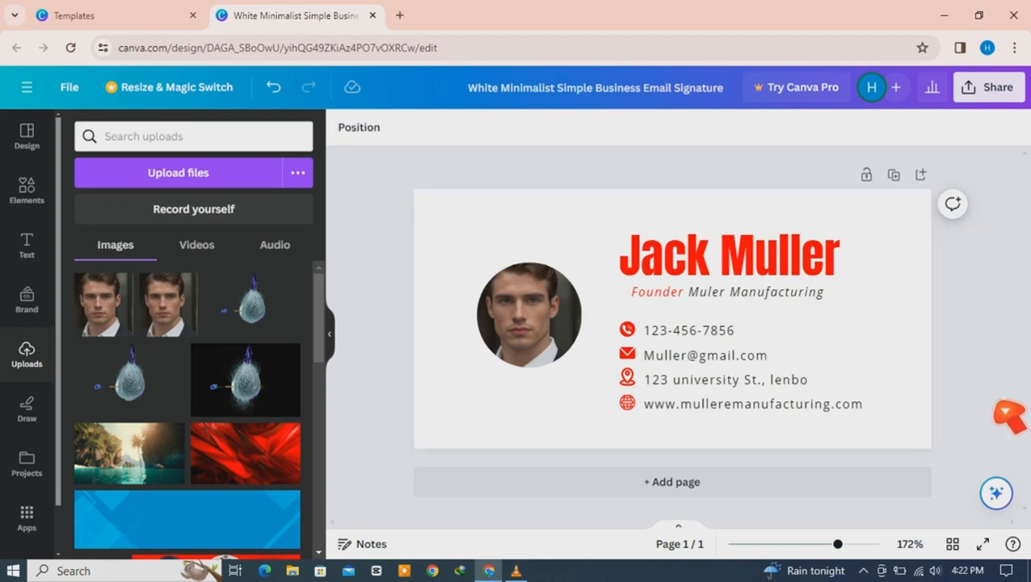
pyautogui.click(782, 387)
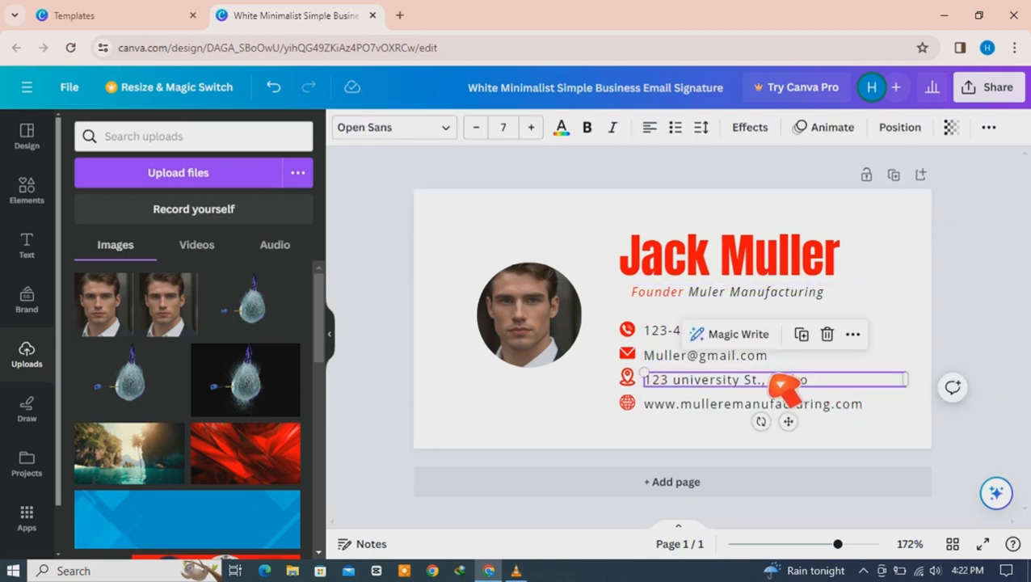
pyautogui.click(561, 127)
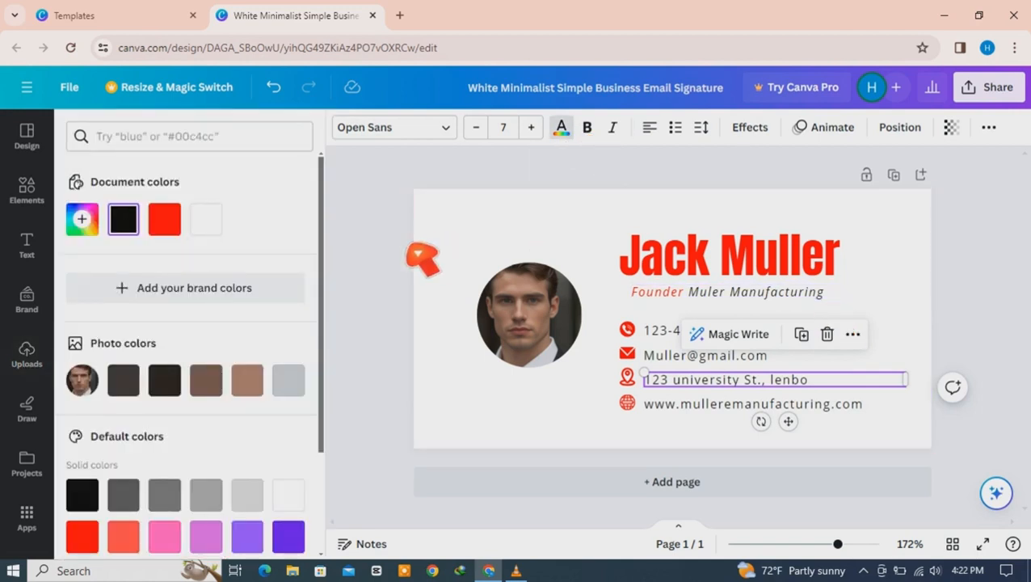
pyautogui.click(205, 535)
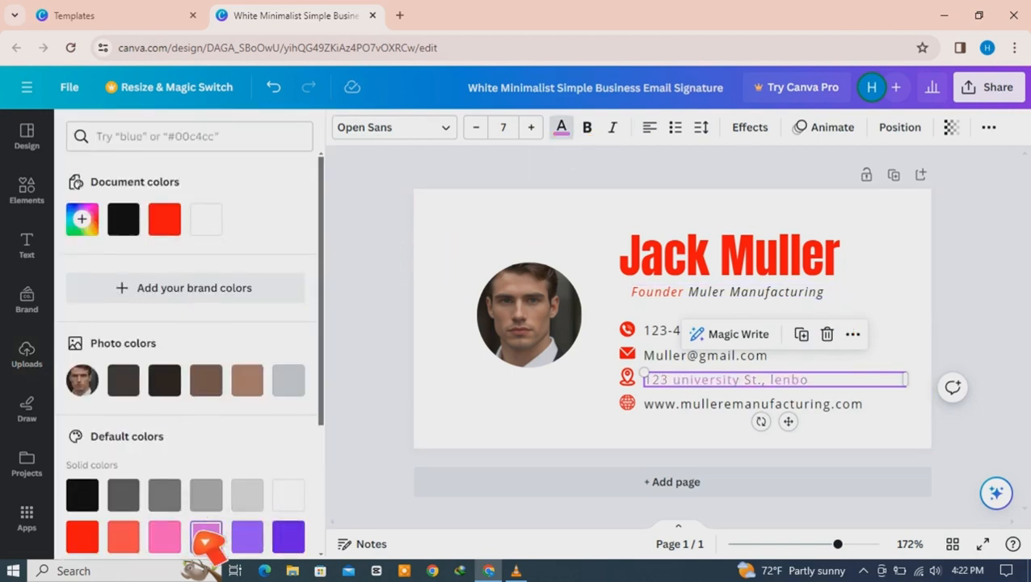
pyautogui.click(962, 339)
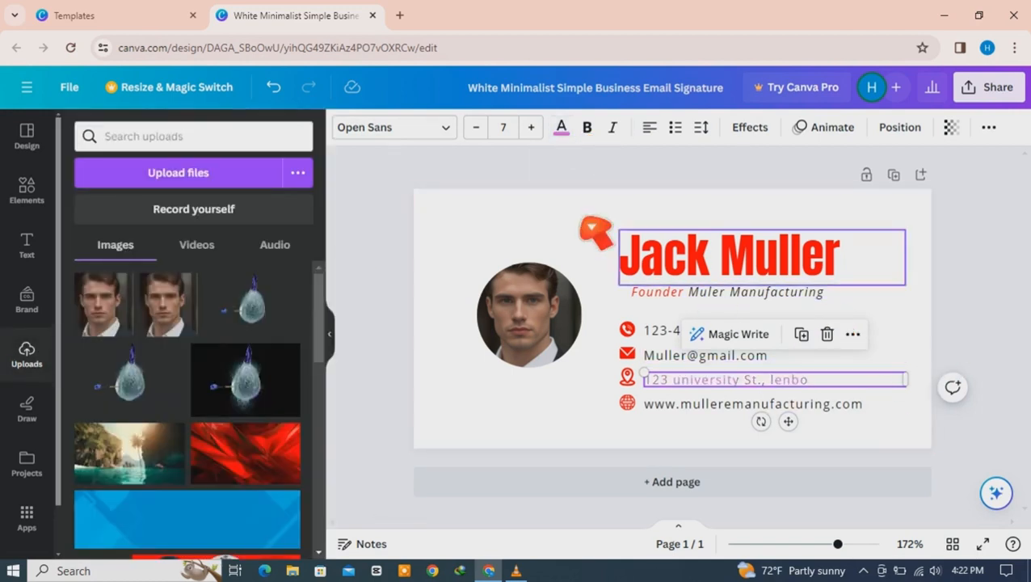
pyautogui.click(275, 87)
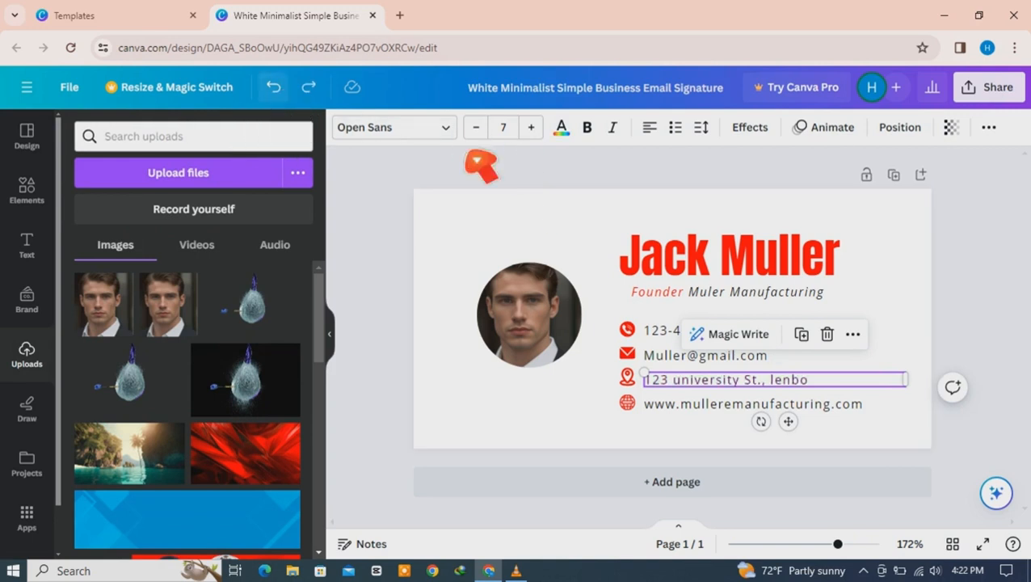
# Step: Download the signature design from Canva as a 400 × 200 px PNG
pyautogui.click(994, 89)
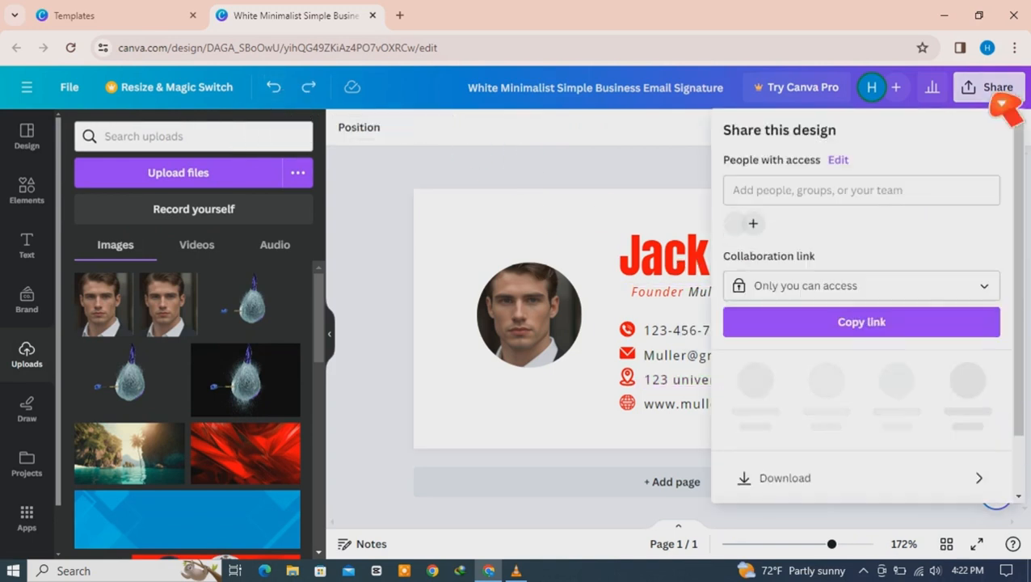
pyautogui.click(804, 478)
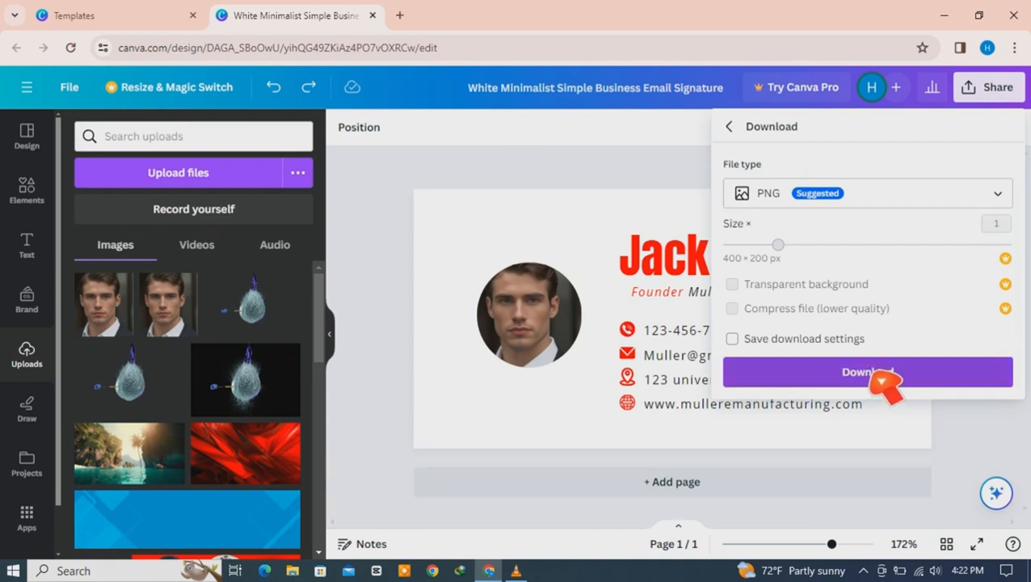
pyautogui.click(877, 376)
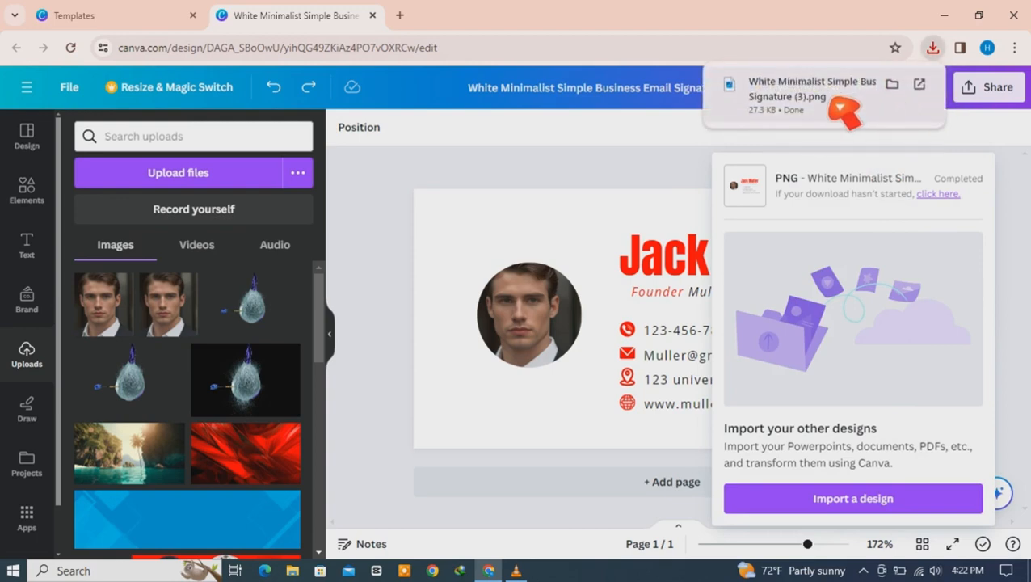
# Step: Open the downloaded PNG, copy the image to the clipboard, then minimize the windows
pyautogui.click(841, 108)
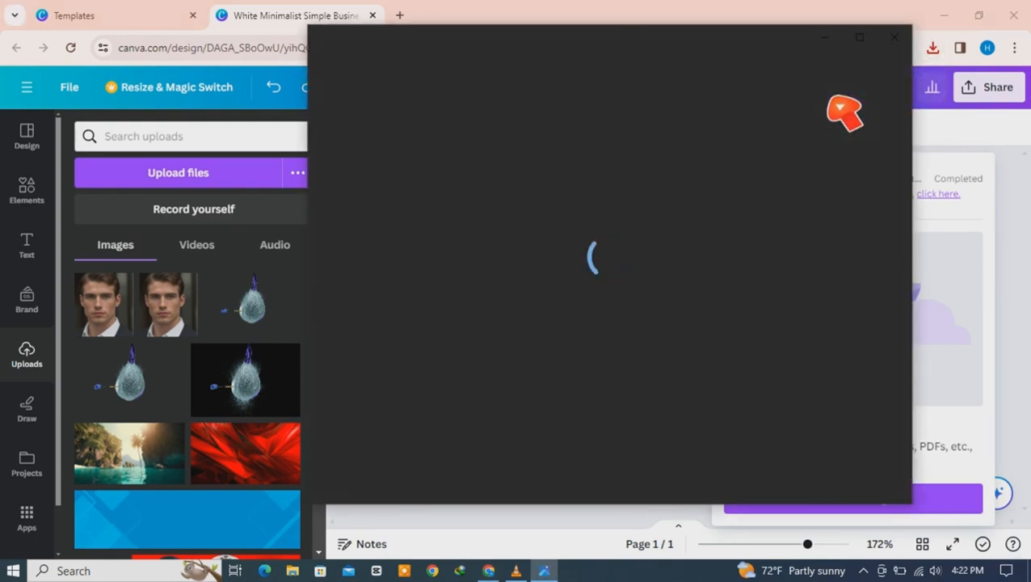
pyautogui.rightClick(636, 267)
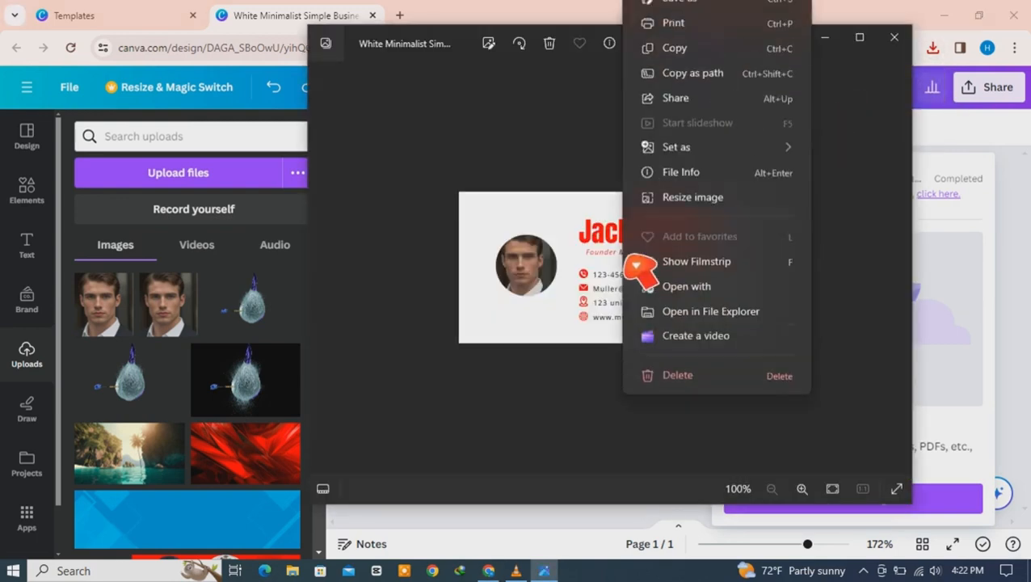
pyautogui.click(683, 72)
pyautogui.click(826, 37)
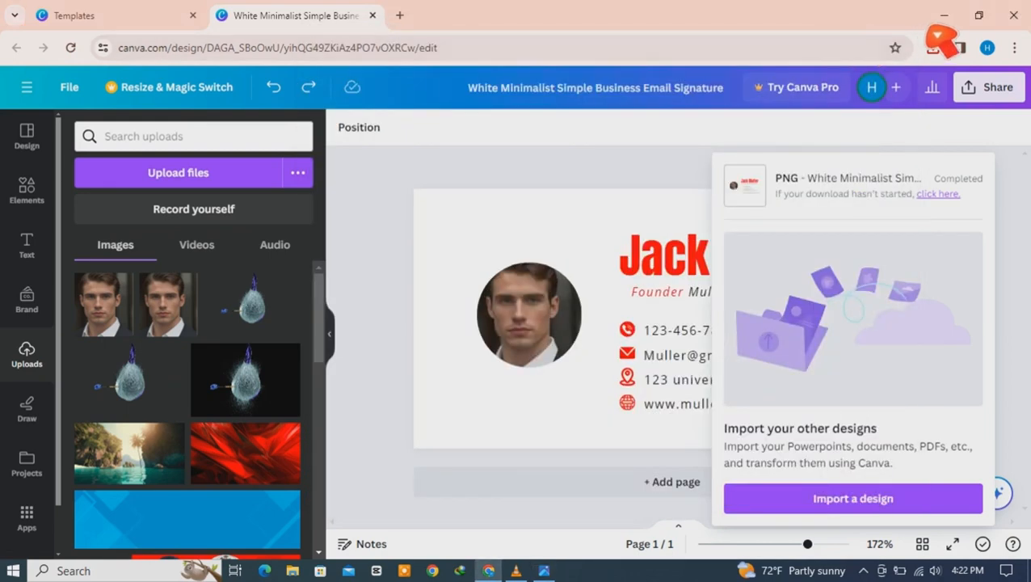
pyautogui.click(944, 15)
# Step: Paste the copied signature PNG onto the desktop and refresh the desktop icons
pyautogui.rightClick(455, 112)
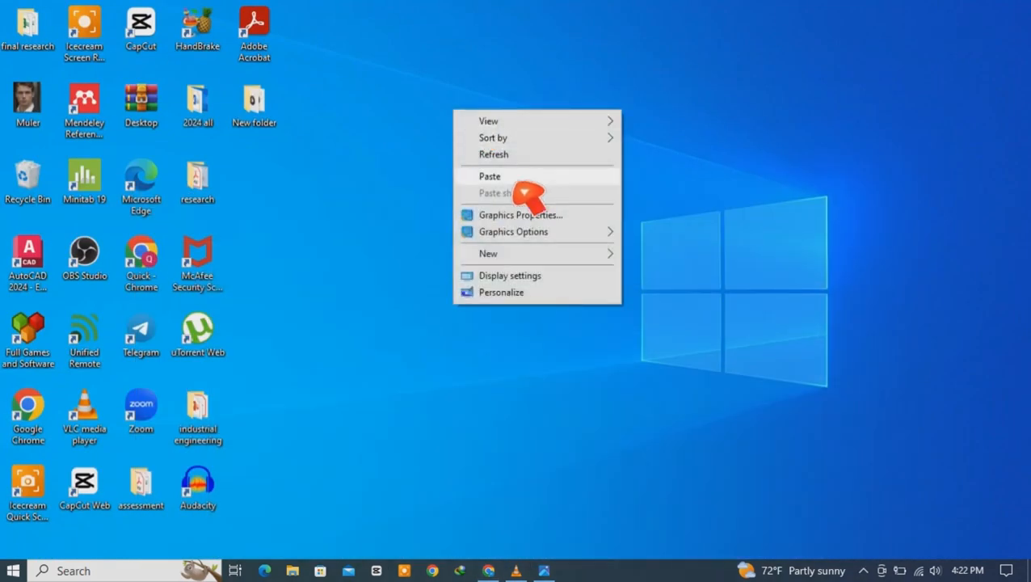
pyautogui.click(508, 176)
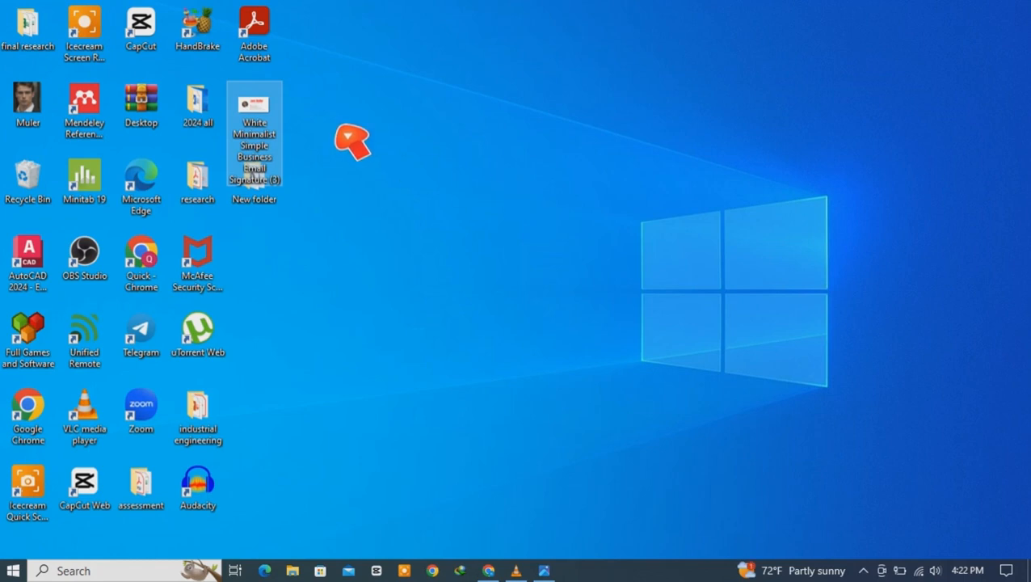
pyautogui.rightClick(336, 127)
pyautogui.click(386, 169)
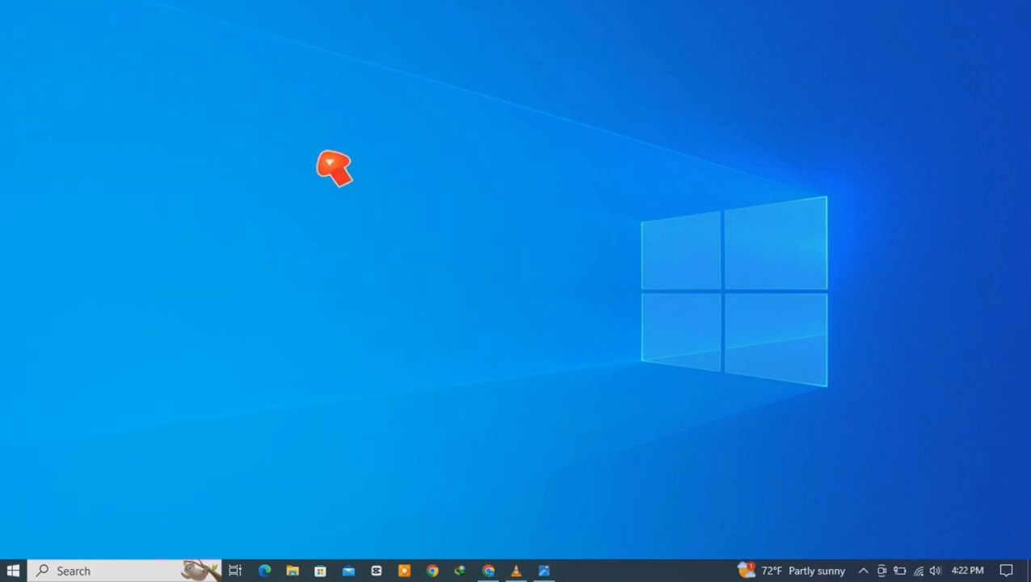
# Step: Preview the pasted signature image, then bring Chrome with the Canva editor back
pyautogui.doubleClick(263, 124)
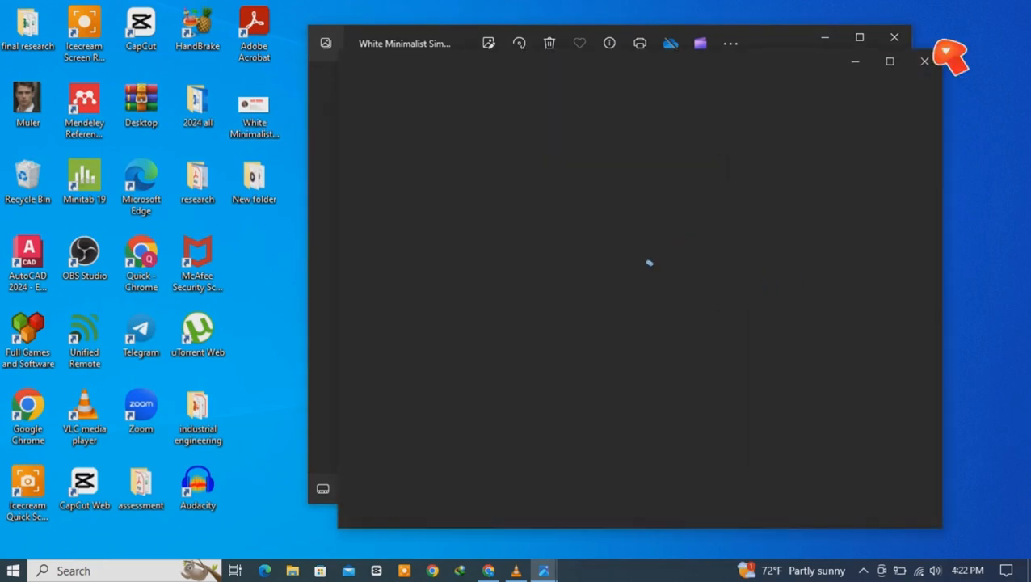
pyautogui.click(894, 37)
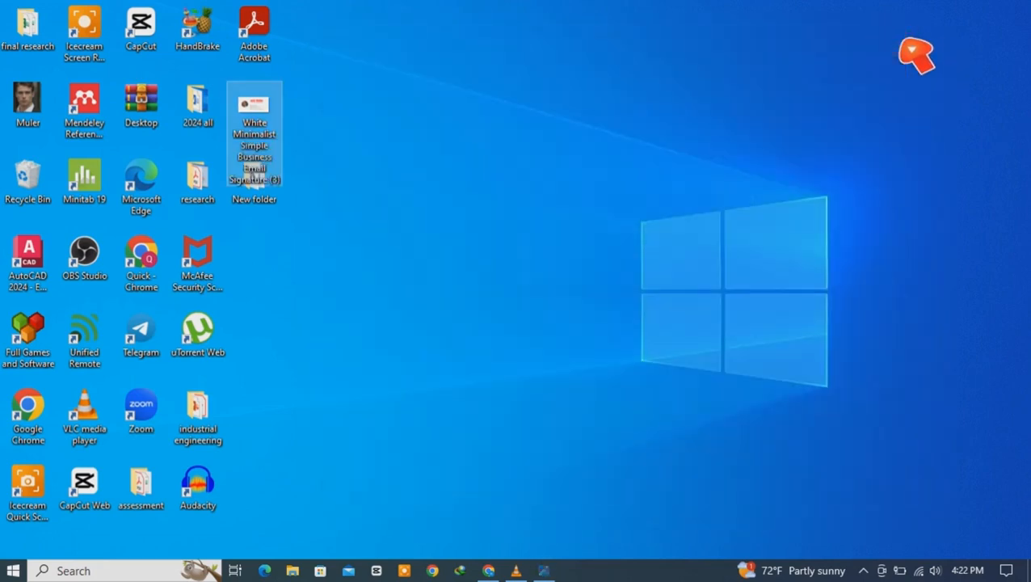
pyautogui.click(800, 299)
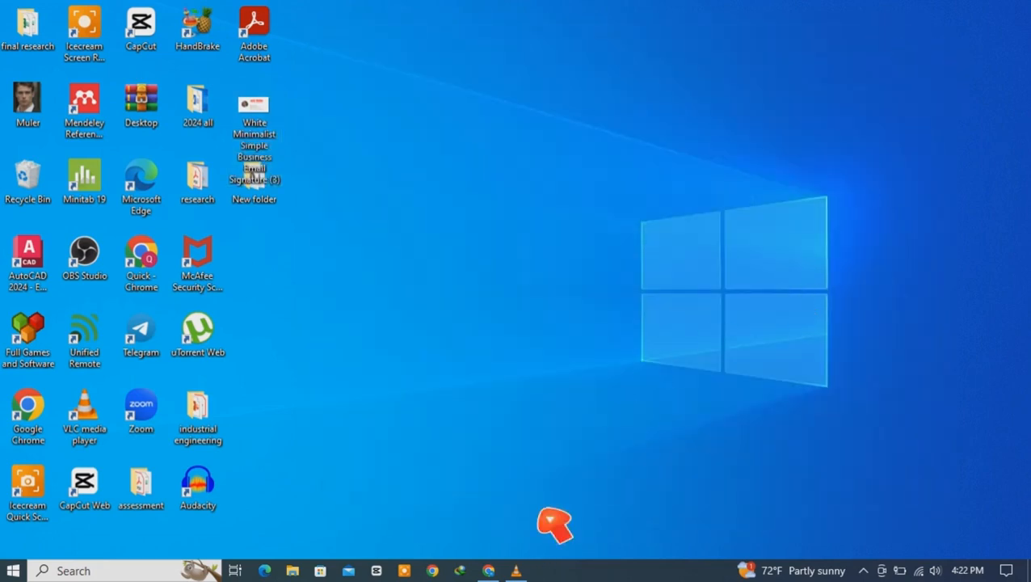
pyautogui.click(490, 570)
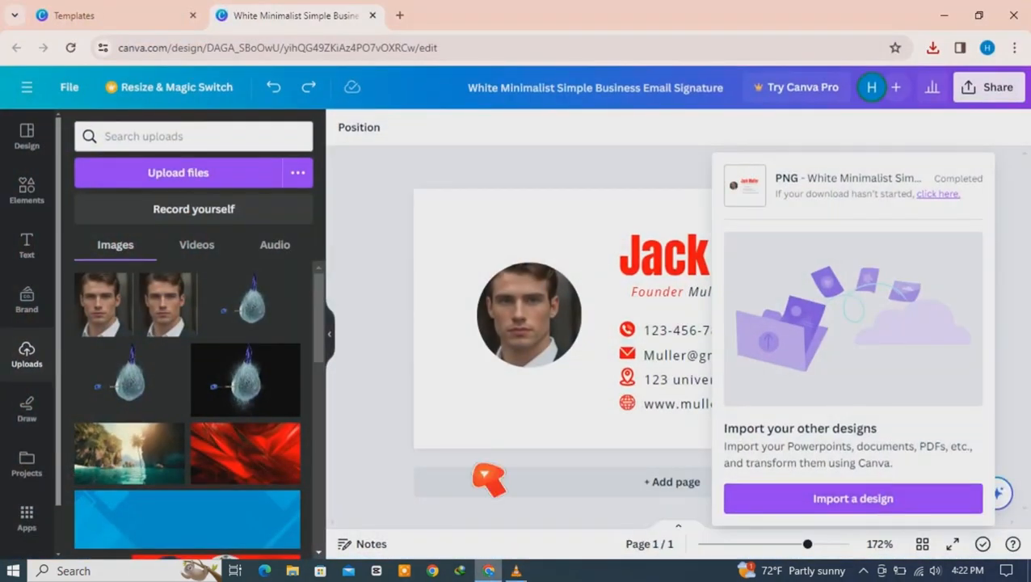
# Step: In a new Chrome tab, search for 'canva' and open the Canva website
pyautogui.click(399, 15)
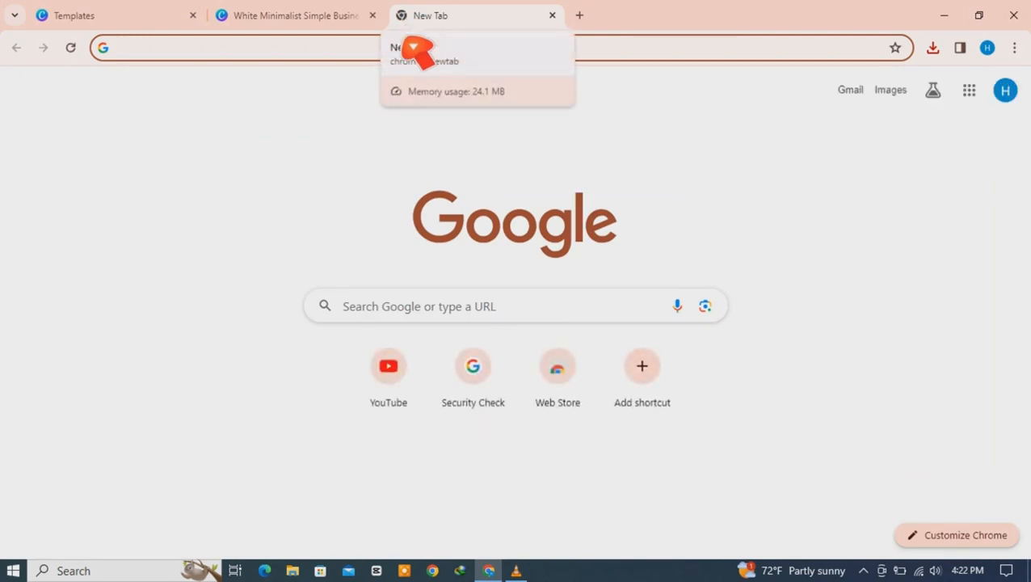
pyautogui.click(344, 17)
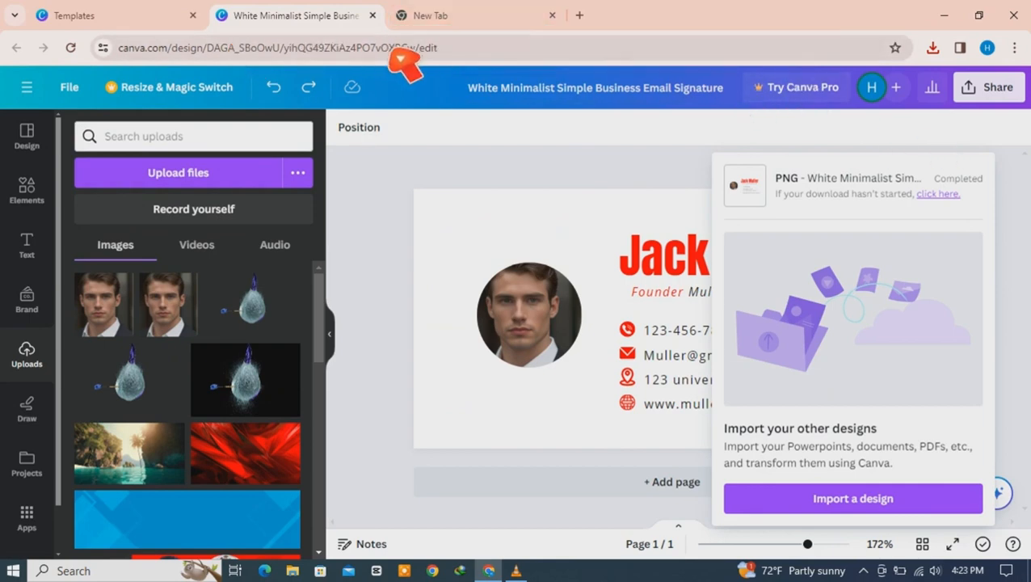
pyautogui.click(449, 17)
pyautogui.click(368, 49)
pyautogui.write('ca')
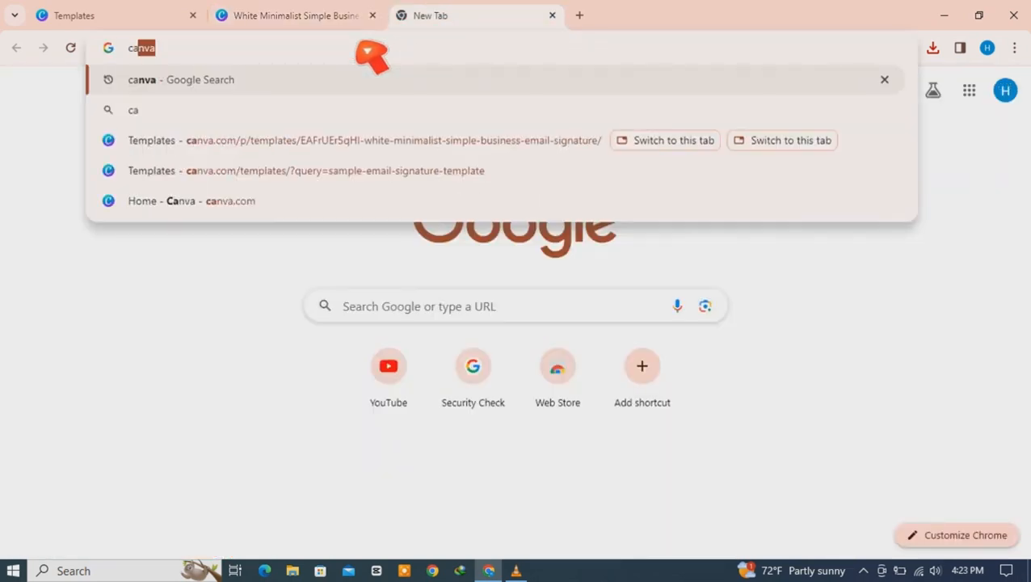
pyautogui.press('Return')
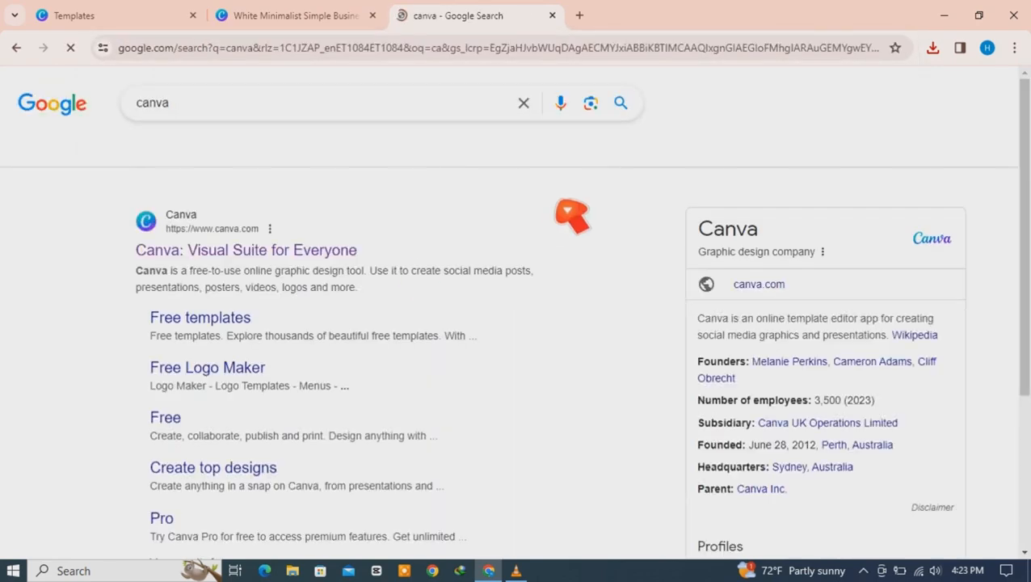
pyautogui.click(263, 257)
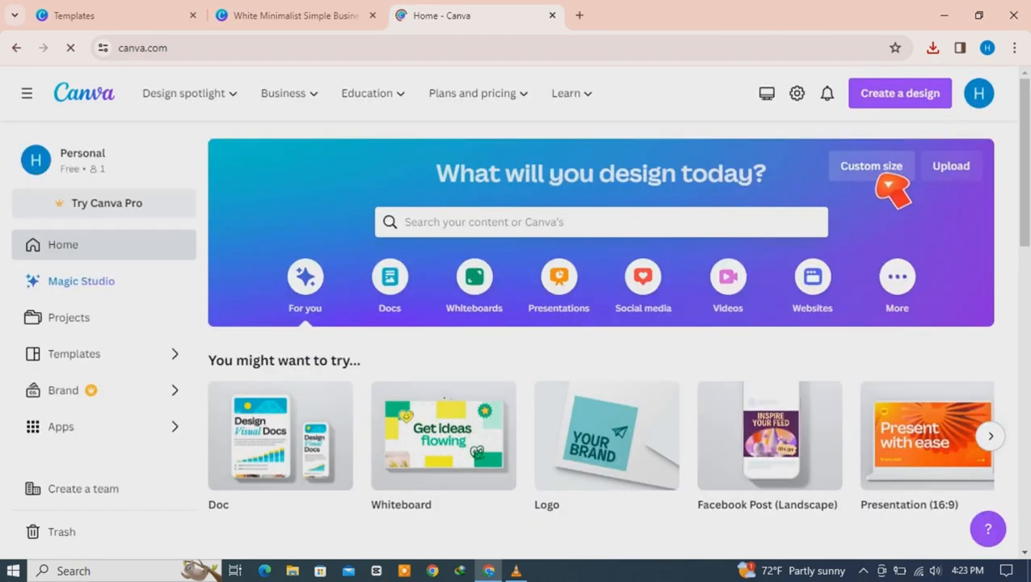
# Step: Create a new custom-size Canva design of 40 × 40 px
pyautogui.click(886, 184)
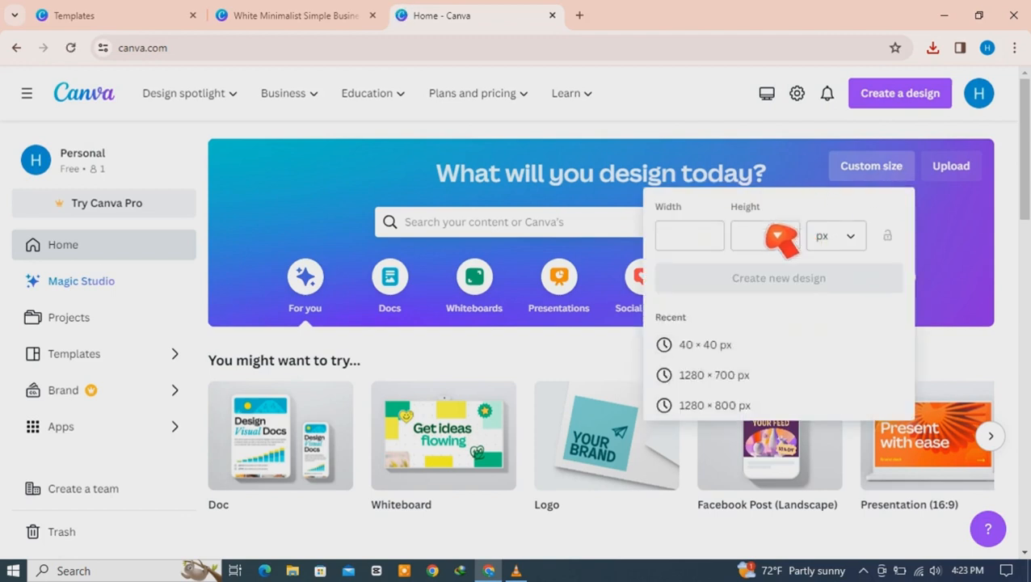
pyautogui.click(693, 239)
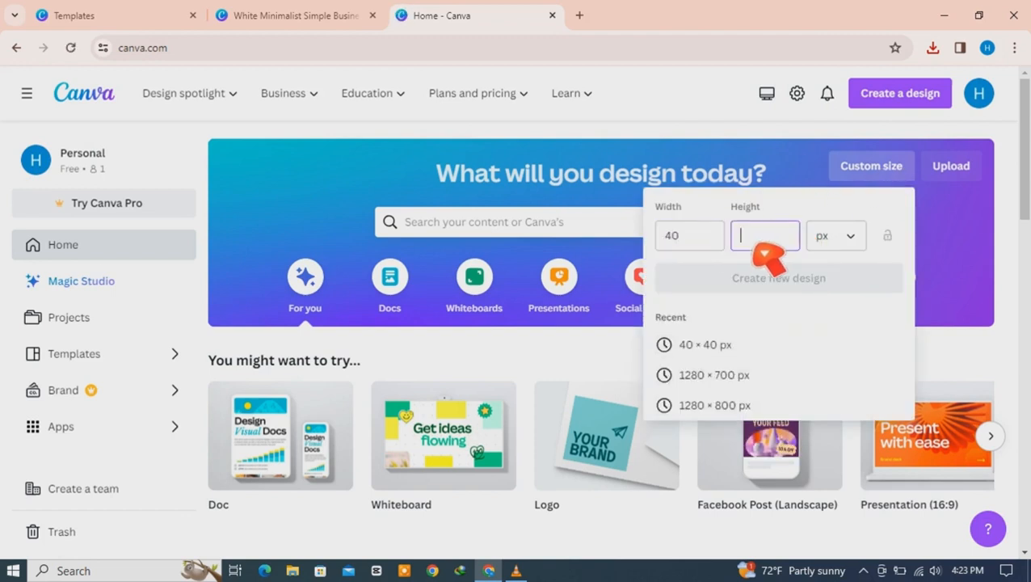
pyautogui.write('40')
pyautogui.click(780, 283)
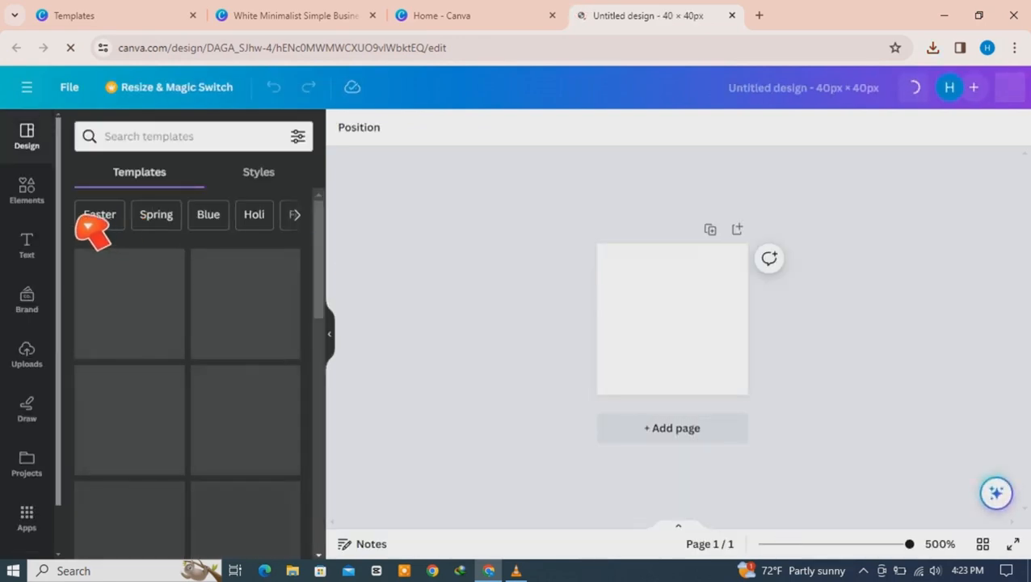
# Step: Search Canva's Elements for 'youtube logo' and filter the results to graphics
pyautogui.click(32, 194)
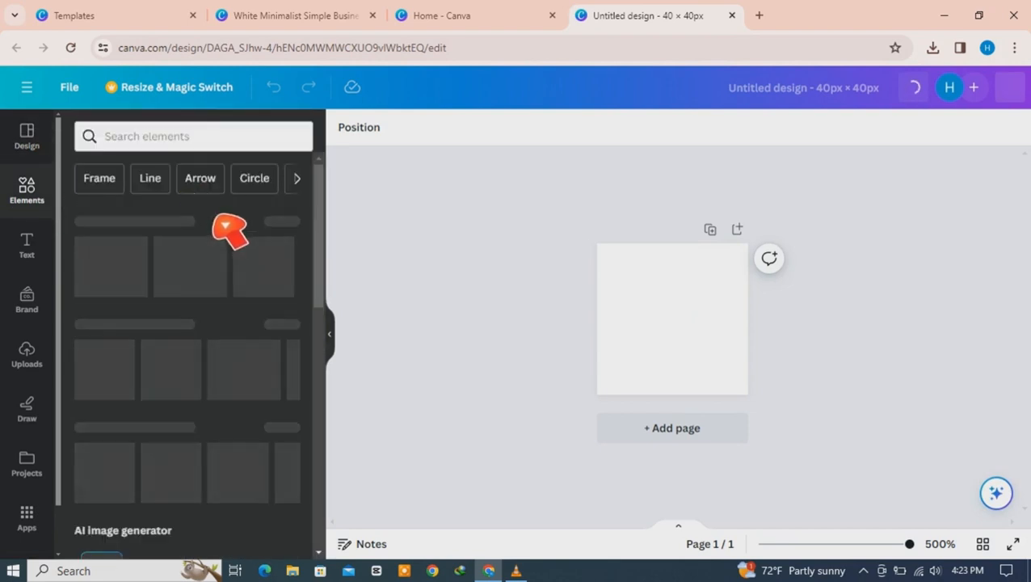
pyautogui.click(172, 141)
pyautogui.write('youtube lo')
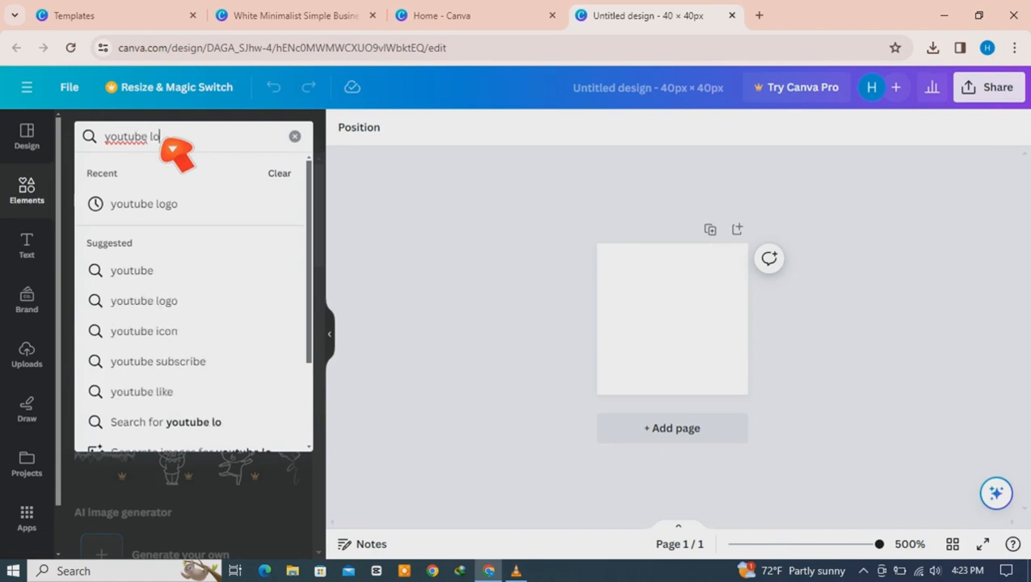
pyautogui.write('go')
pyautogui.press('Return')
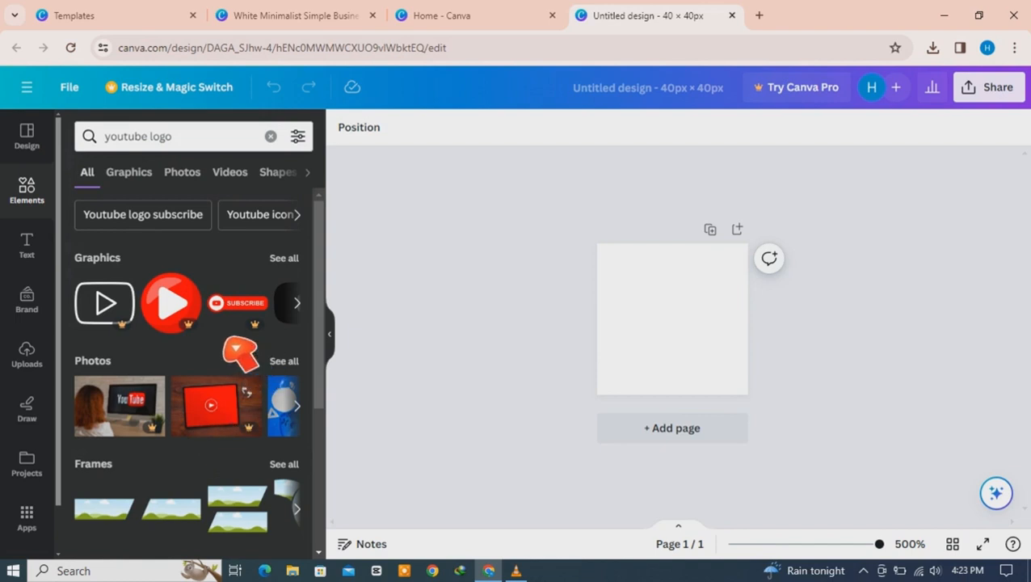
pyautogui.moveTo(319, 262)
pyautogui.mouseDown()
pyautogui.moveTo(320, 384)
pyautogui.moveTo(319, 264)
pyautogui.mouseUp()
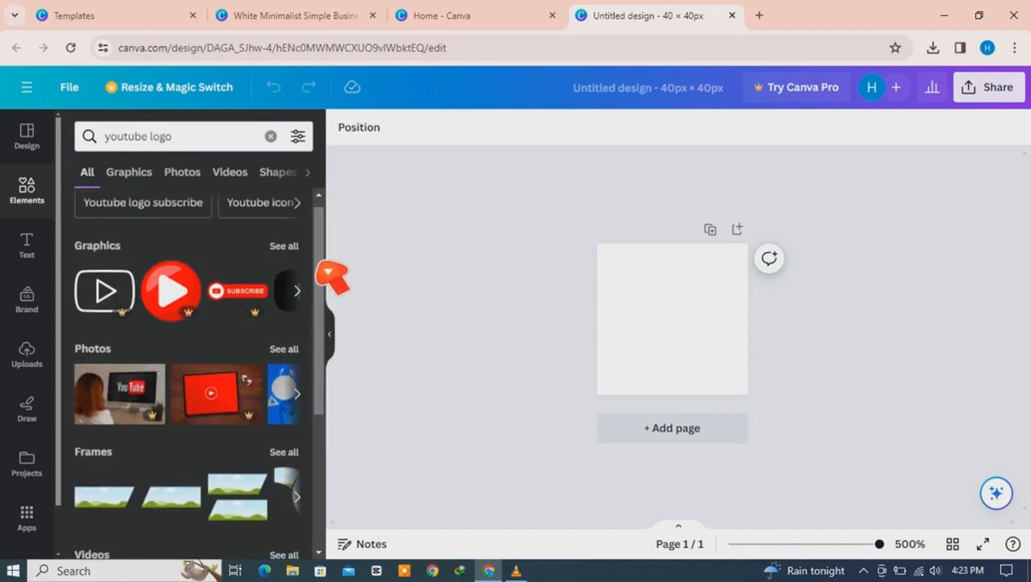
pyautogui.click(129, 172)
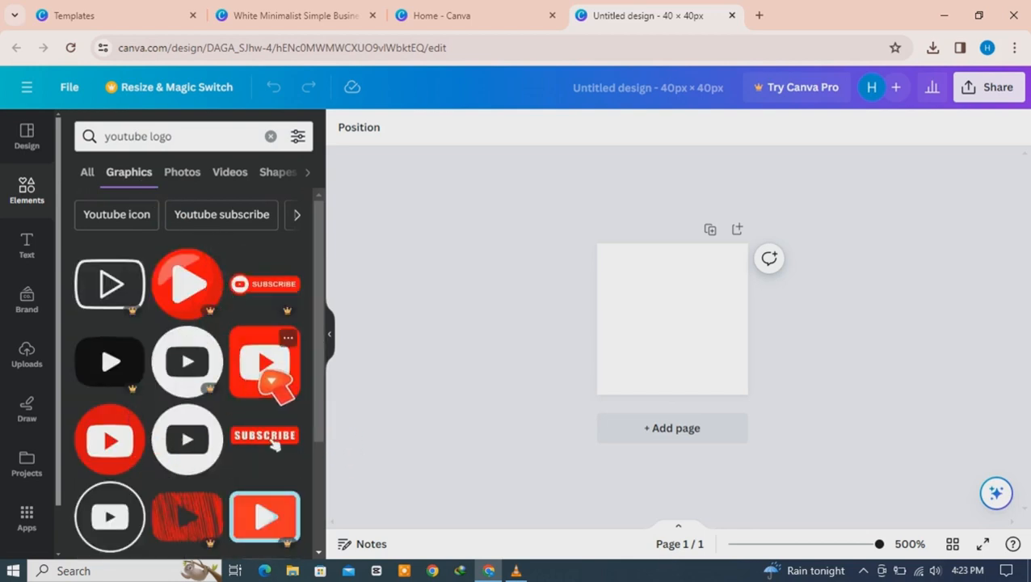
# Step: Place the red YouTube logo on the page and enlarge it to fill the 40 × 40 page
pyautogui.moveTo(281, 383); pyautogui.dragTo(646, 309)
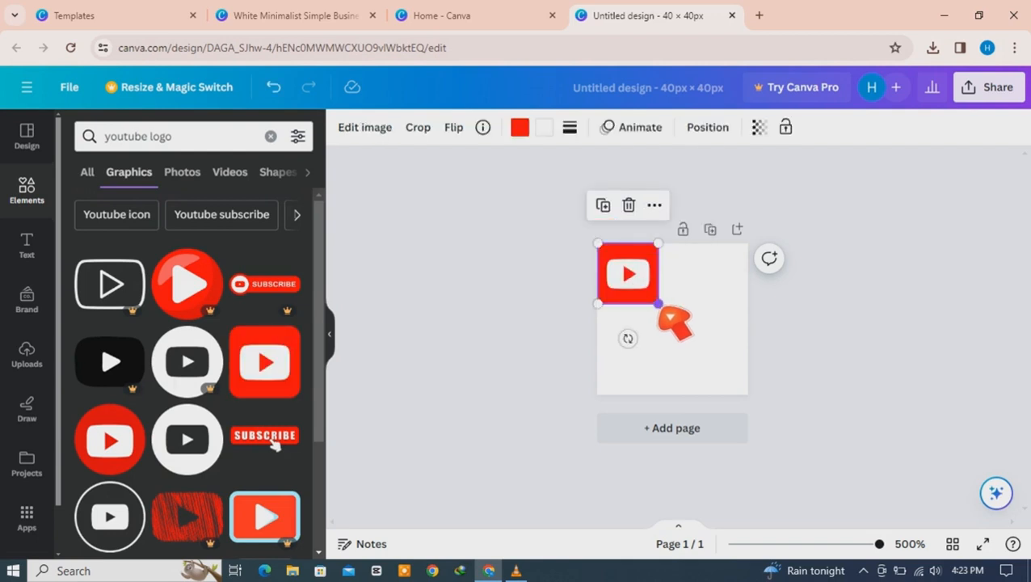
pyautogui.rightClick(737, 391)
pyautogui.press('Escape')
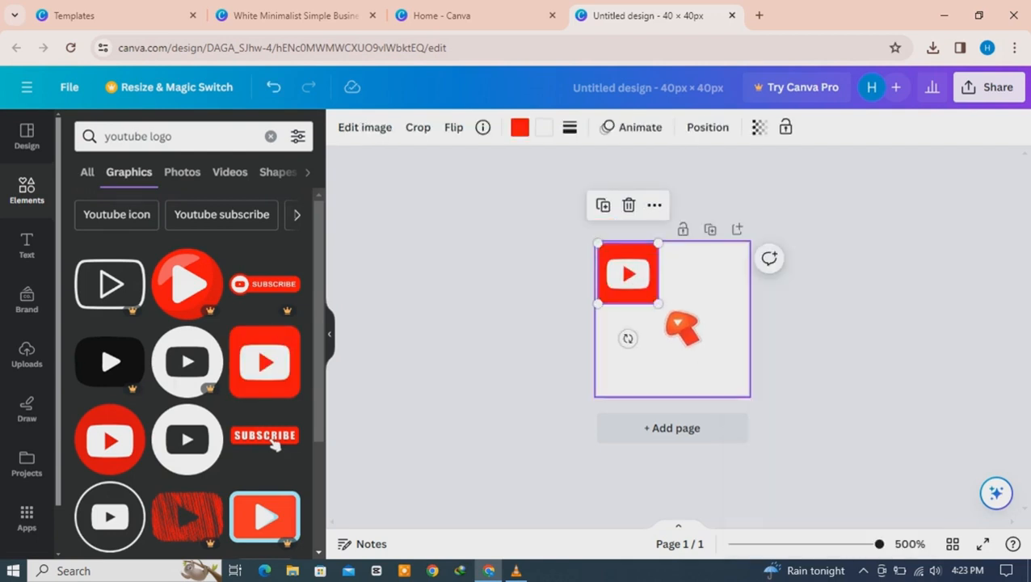
pyautogui.moveTo(659, 304); pyautogui.dragTo(750, 416)
pyautogui.click(862, 321)
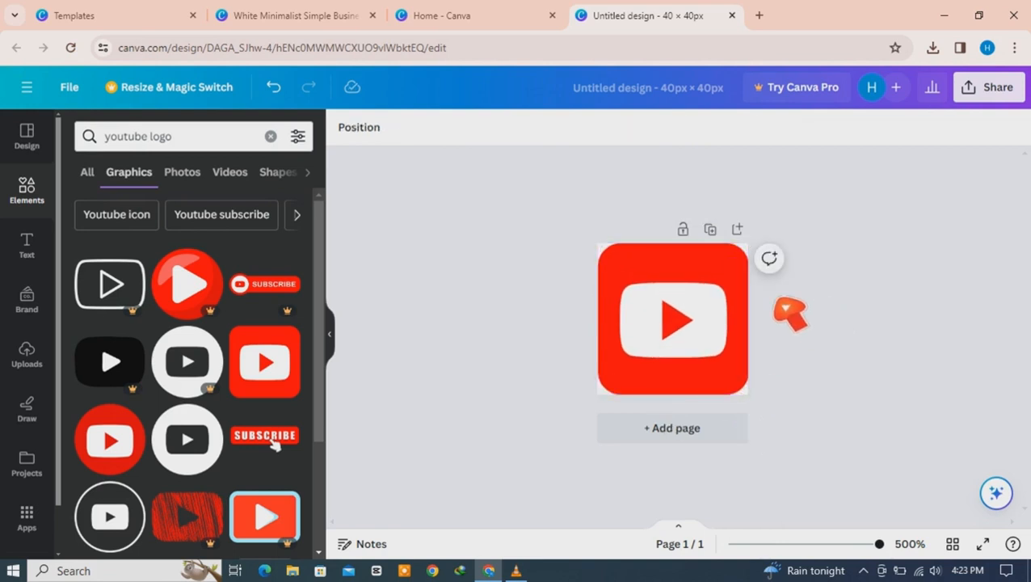
# Step: Duplicate the YouTube page as Page 2 and delete its copied logo
pyautogui.click(711, 231)
pyautogui.click(678, 400)
pyautogui.press('Delete')
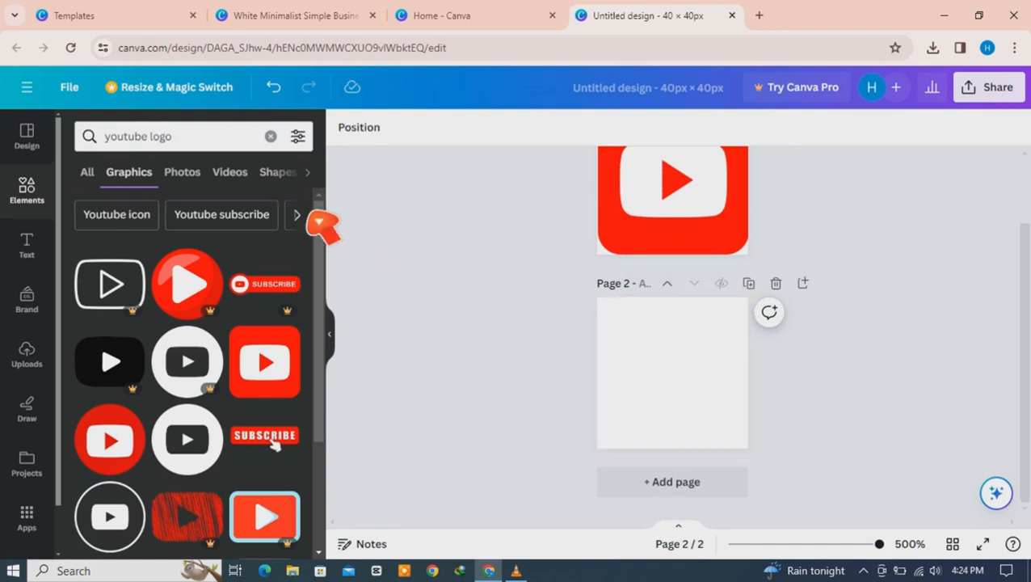
# Step: Search Elements for 'Linkedin logo' and place the blue LinkedIn logo filling Page 2
pyautogui.click(191, 149)
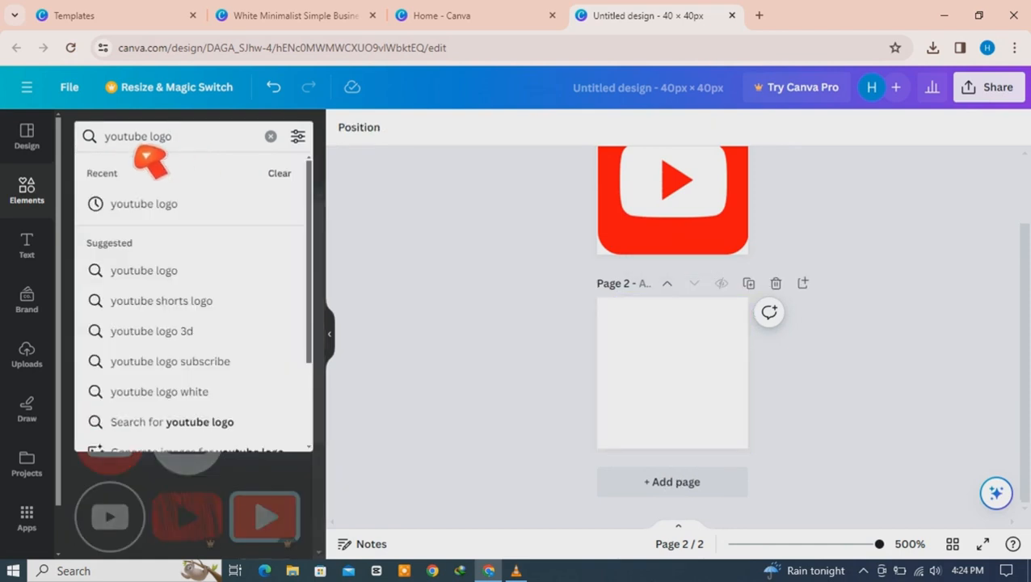
pyautogui.press('Return')
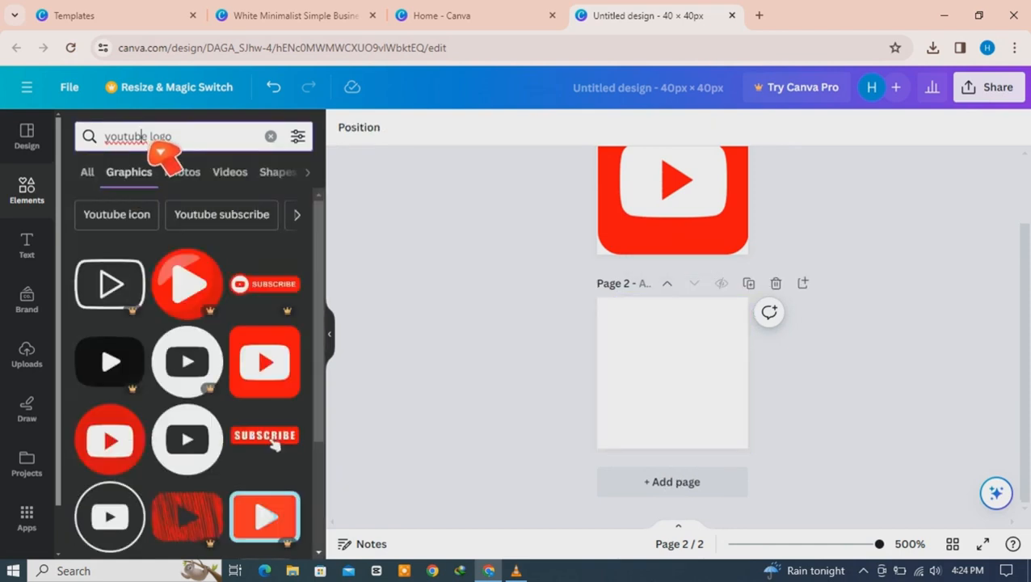
pyautogui.press('BackSpace')
pyautogui.press('BackSpace')
pyautogui.press('BackSpace')
pyautogui.press('BackSpace')
pyautogui.press('BackSpace')
pyautogui.press('BackSpace')
pyautogui.press('BackSpace')
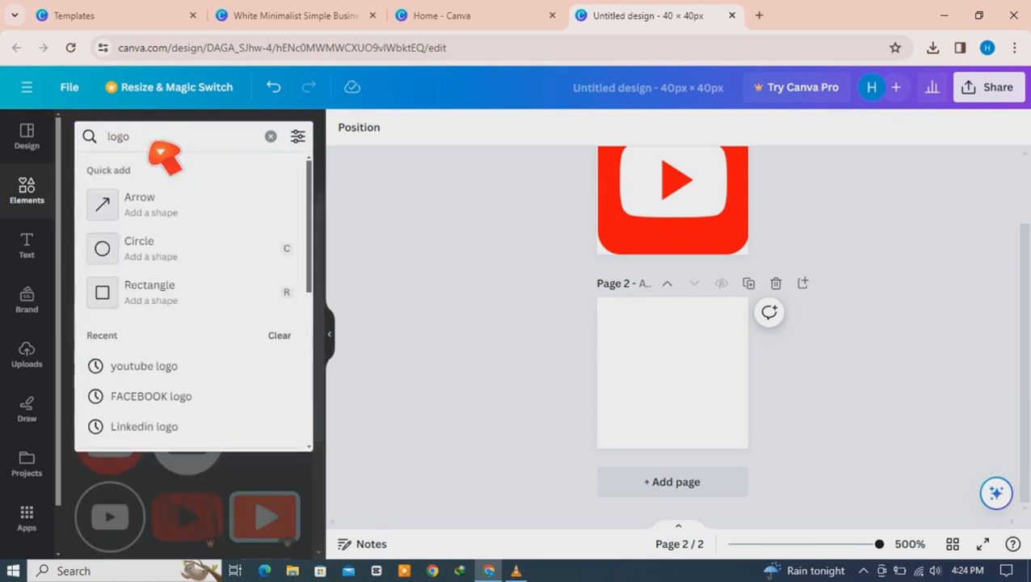
pyautogui.write('linkidin')
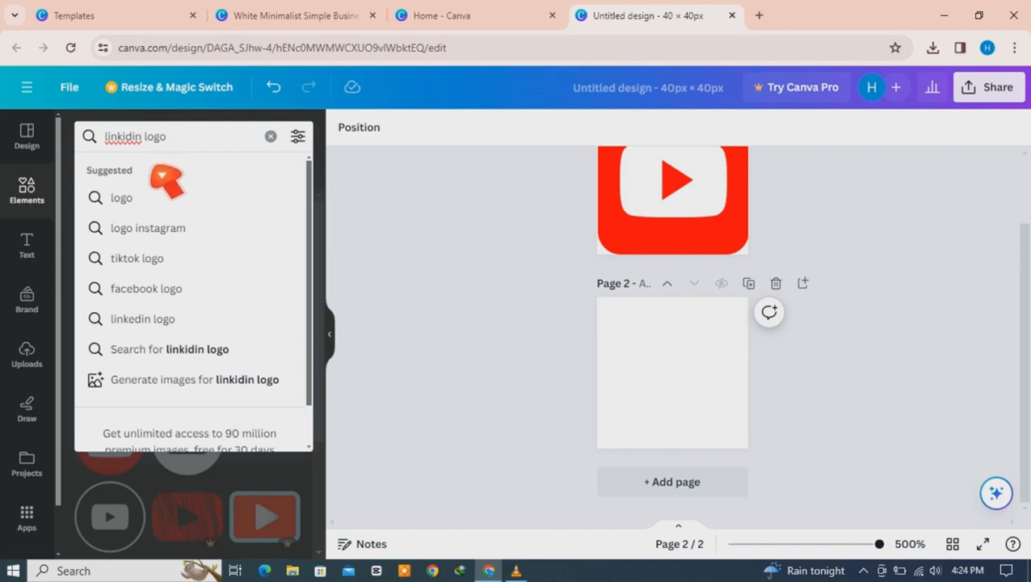
pyautogui.press('Return')
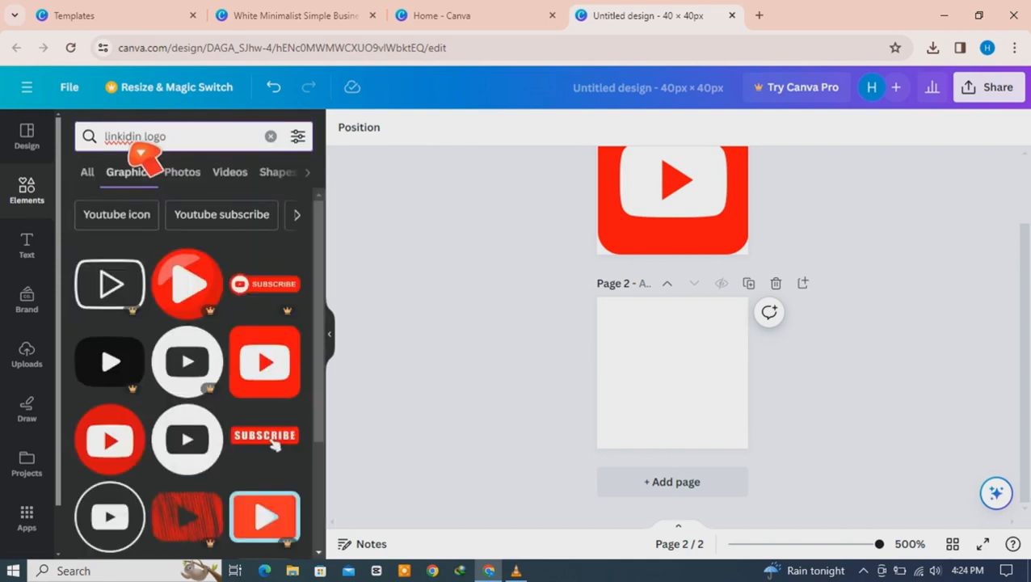
pyautogui.write('e')
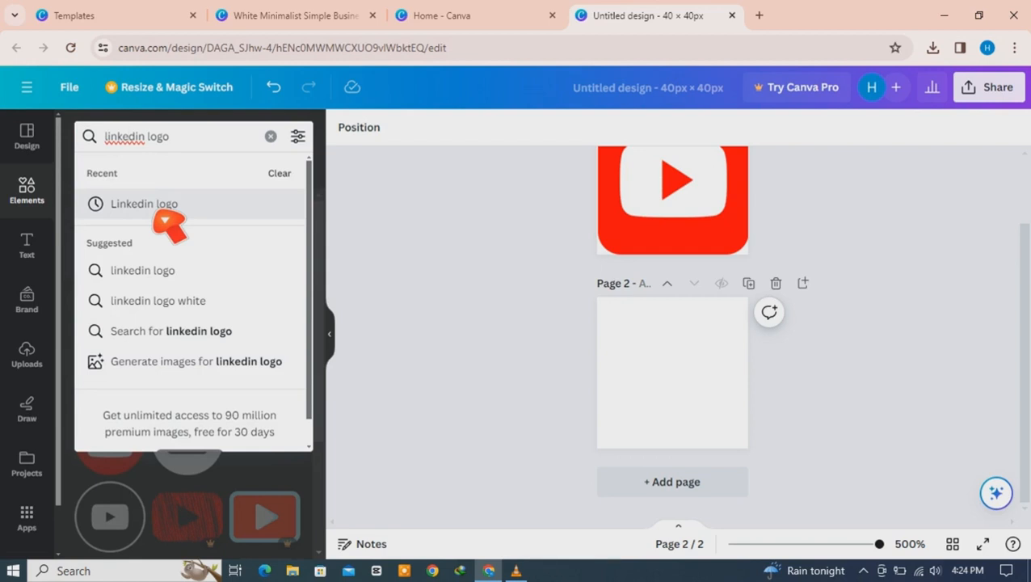
pyautogui.click(166, 217)
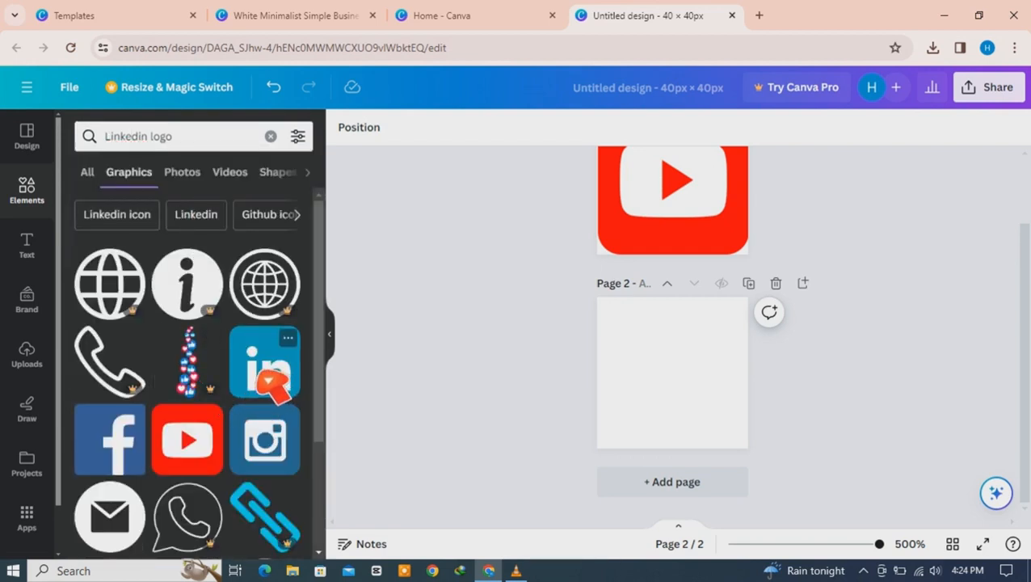
pyautogui.moveTo(265, 375); pyautogui.dragTo(747, 472)
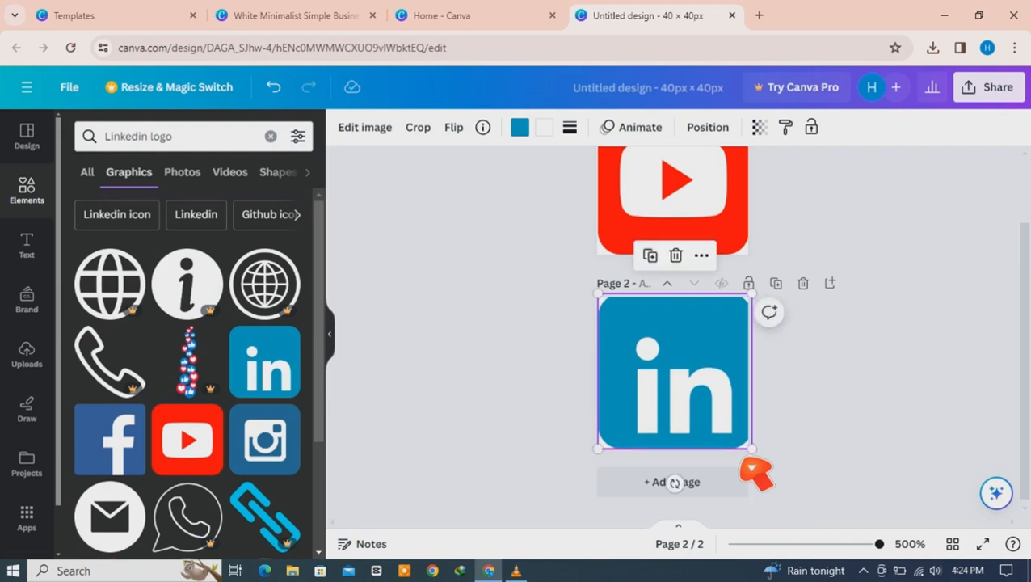
pyautogui.click(861, 414)
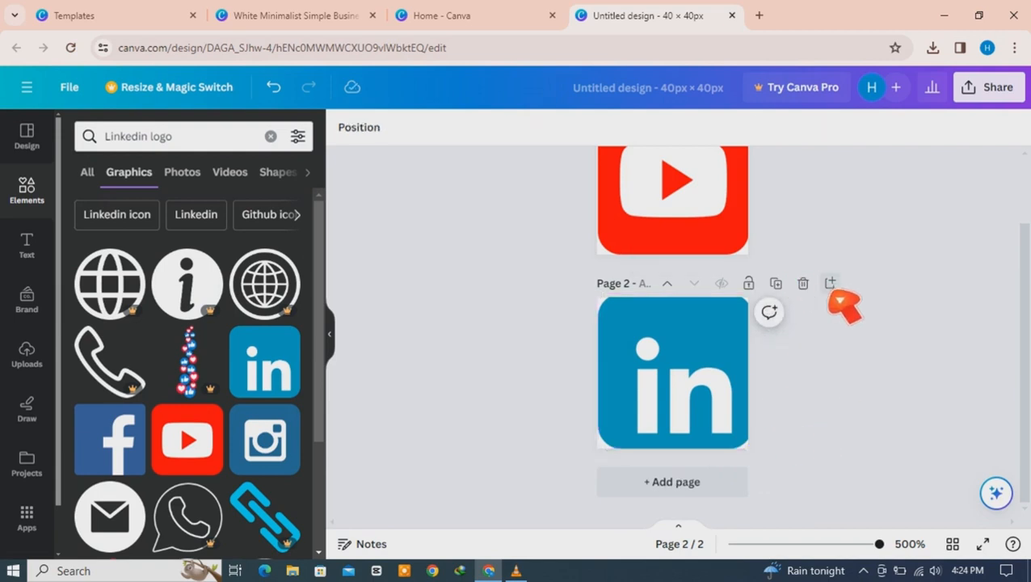
# Step: Duplicate the LinkedIn page as Page 3 and delete its copied logo
pyautogui.click(777, 285)
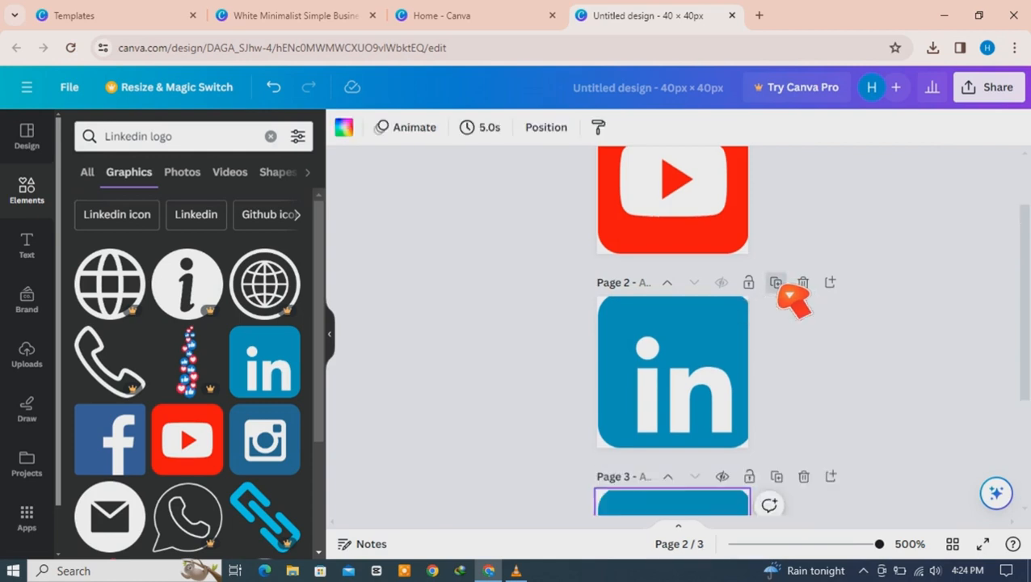
pyautogui.click(702, 408)
pyautogui.press('Delete')
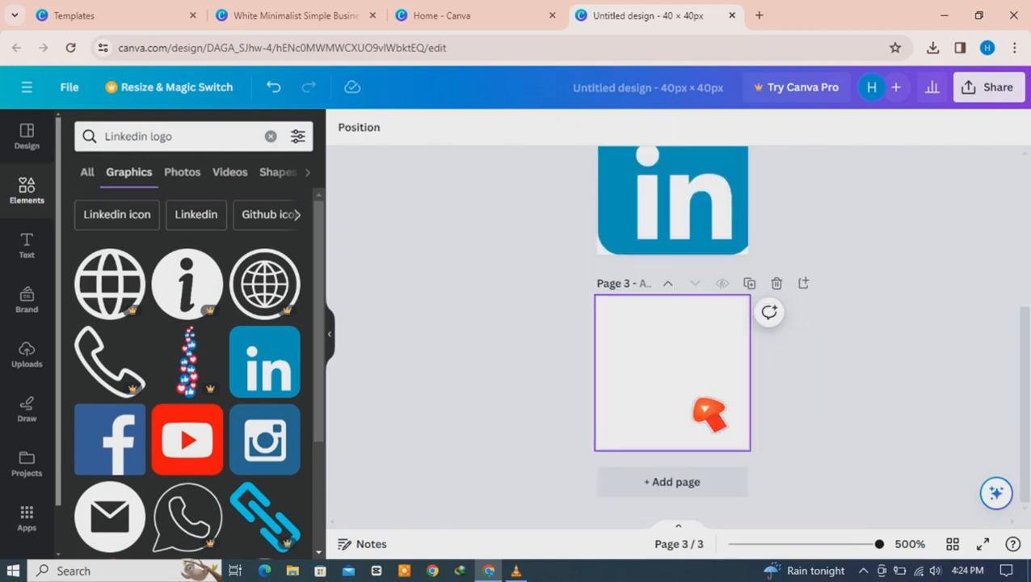
# Step: Search Elements for 'FACEBOOK logo' and place the blue Facebook logo filling Page 3
pyautogui.doubleClick(145, 137)
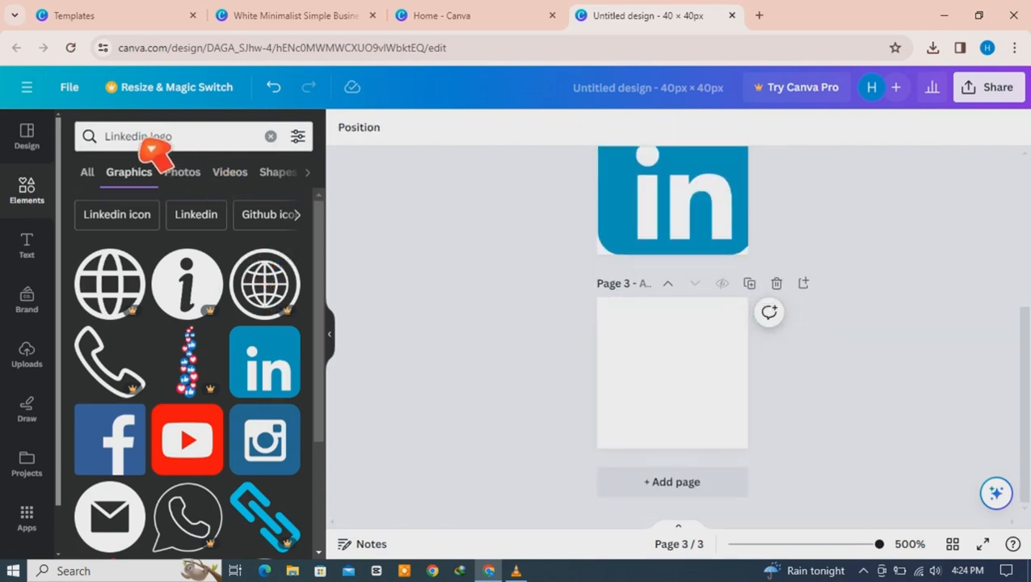
pyautogui.click(149, 143)
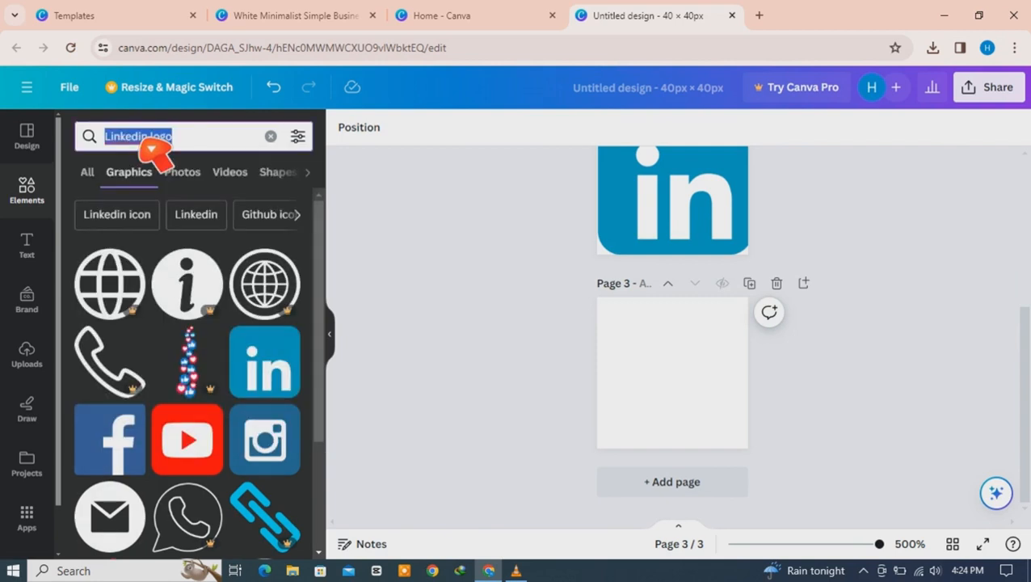
pyautogui.write('face')
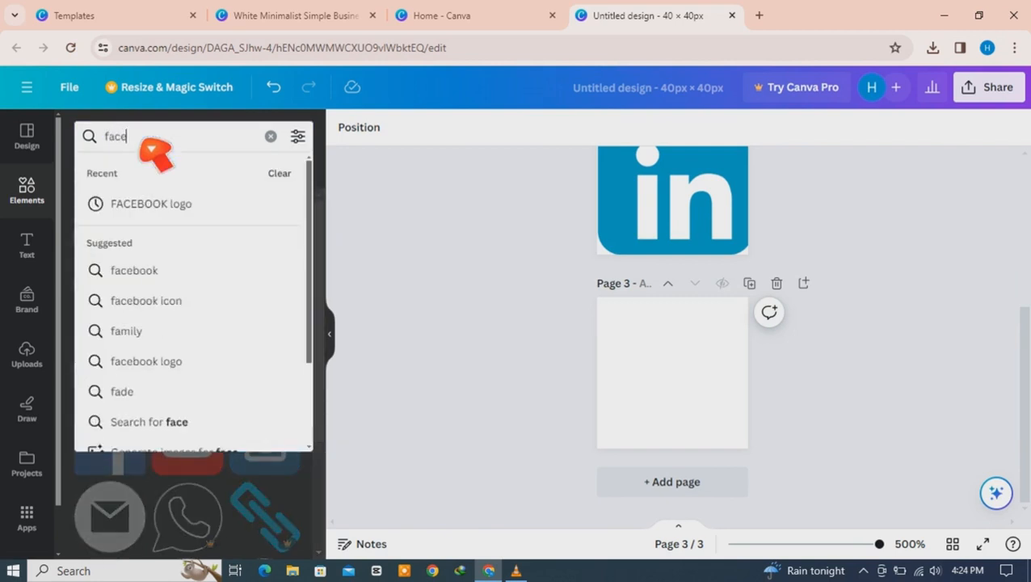
pyautogui.write('book')
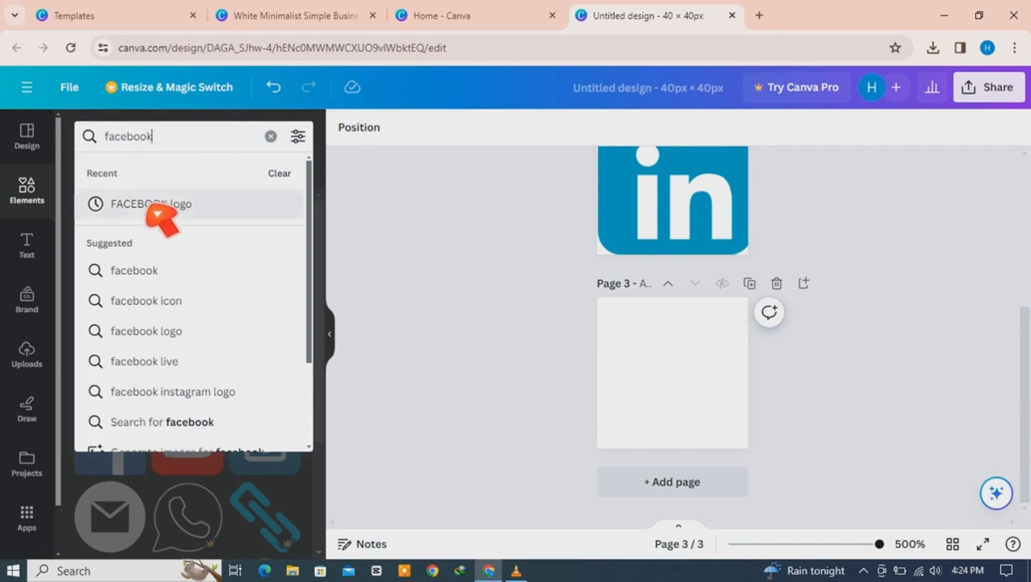
pyautogui.click(156, 205)
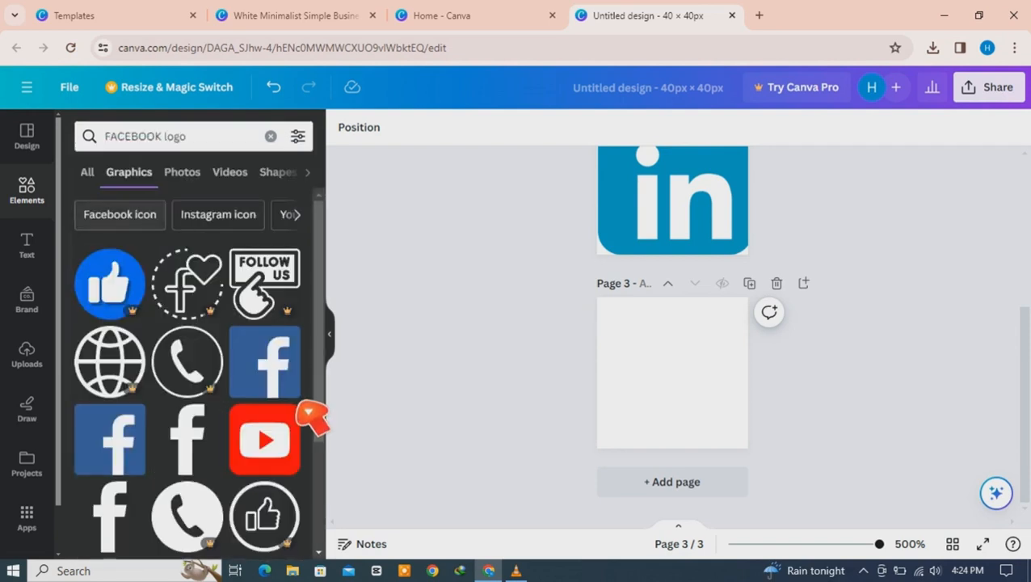
pyautogui.scroll(-2, 333, 331)
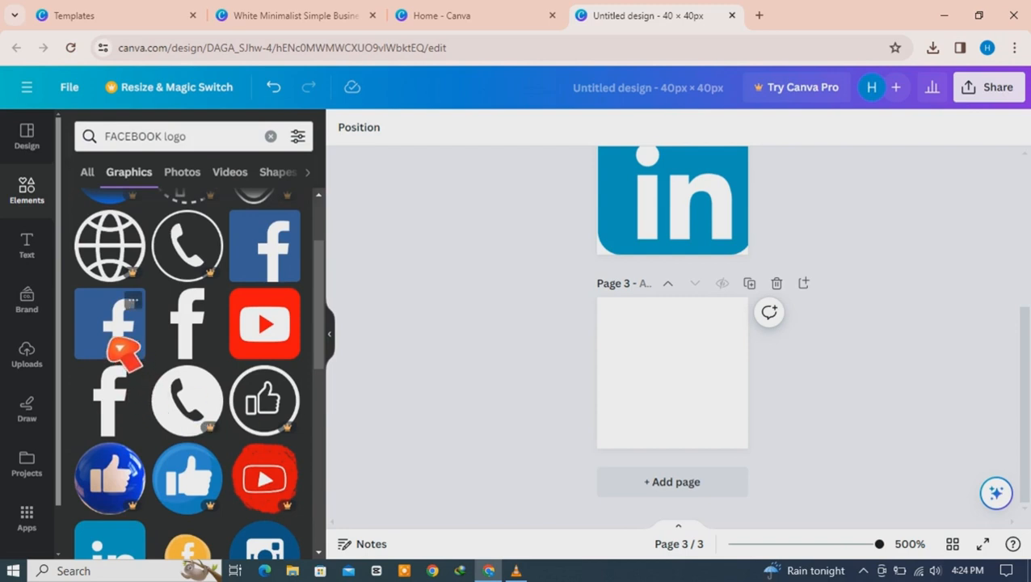
pyautogui.moveTo(119, 349); pyautogui.dragTo(773, 473)
pyautogui.click(910, 391)
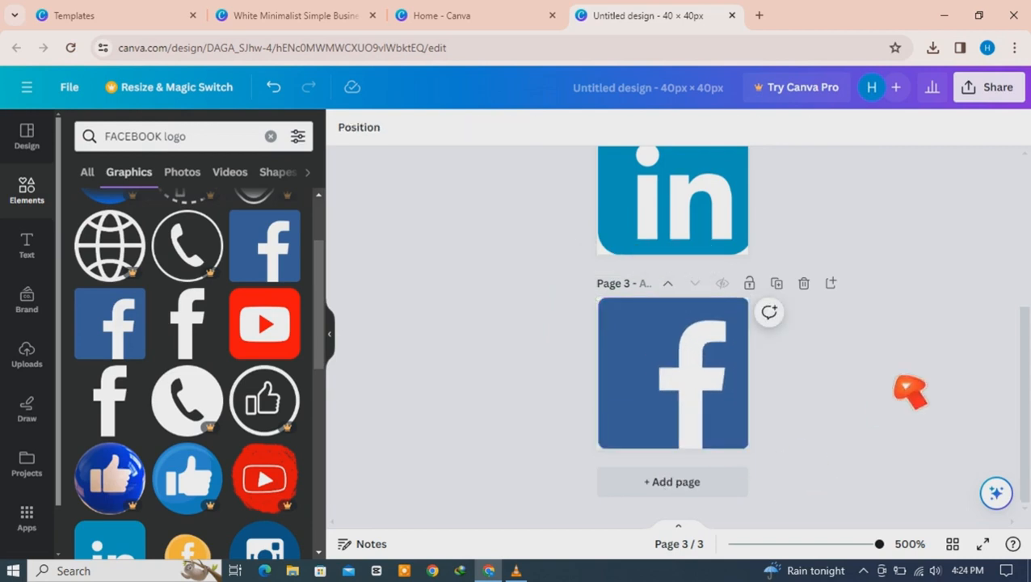
pyautogui.scroll(4, 677, 331)
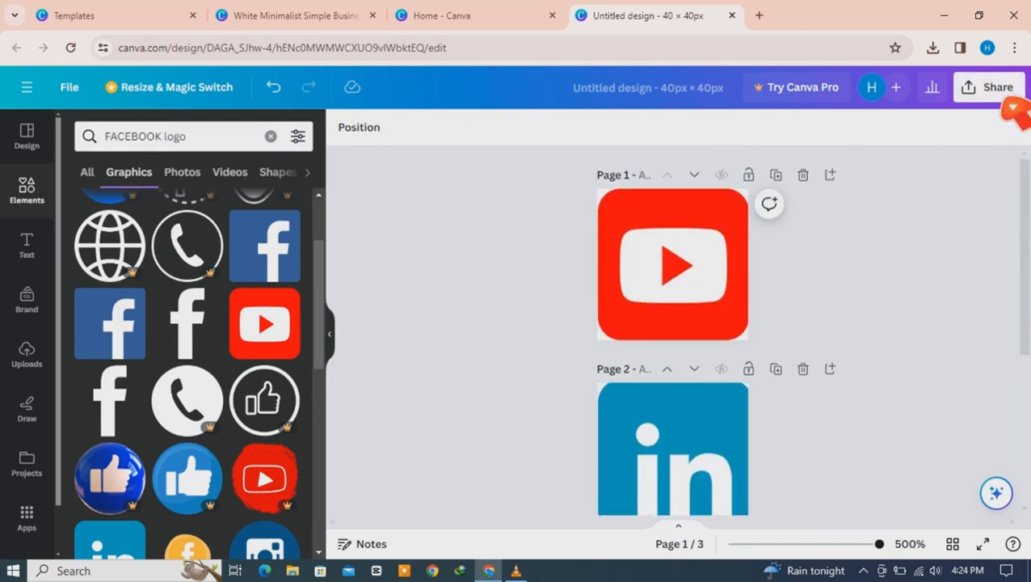
# Step: Download all three 40 × 40 px icon pages as PNG files
pyautogui.click(1003, 95)
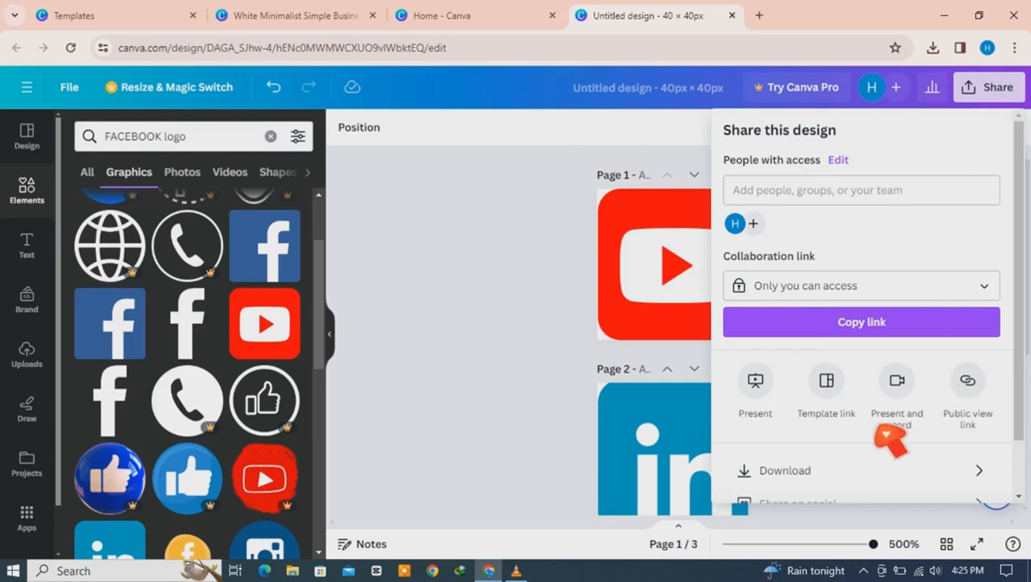
pyautogui.click(813, 475)
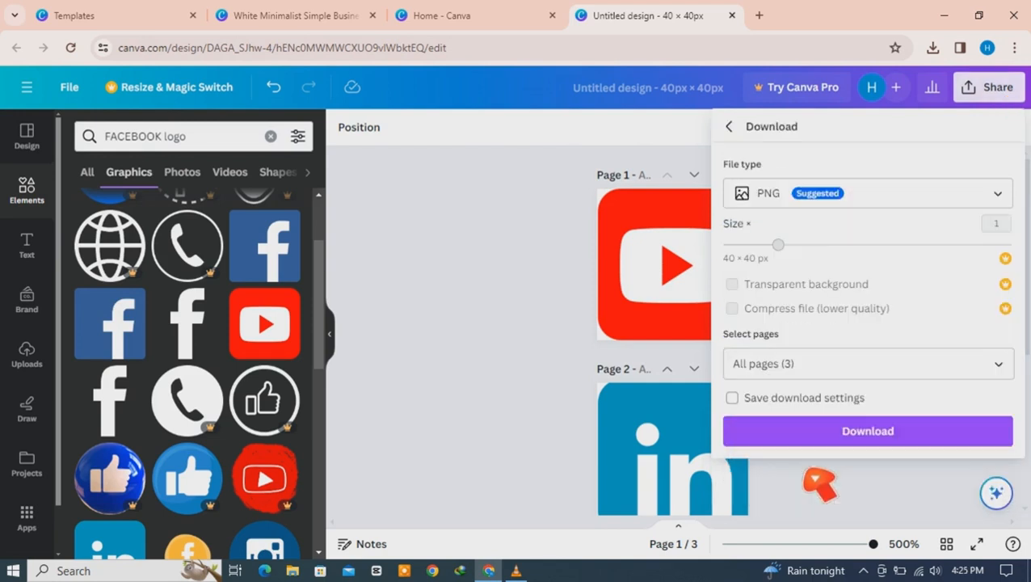
pyautogui.click(839, 440)
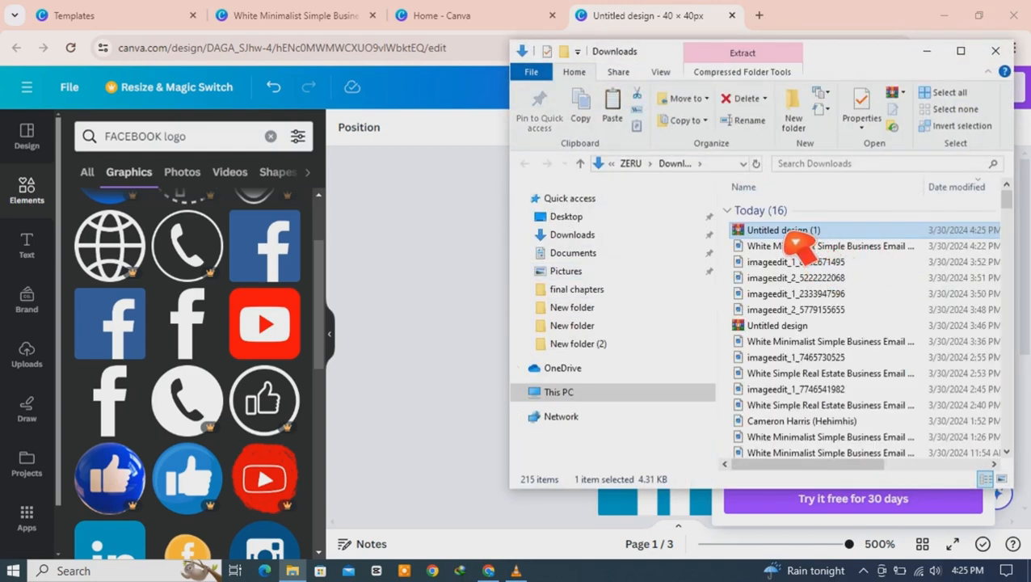
# Step: Copy the downloaded 'Untitled design (1)' file from the Downloads folder
pyautogui.rightClick(795, 238)
pyautogui.click(831, 472)
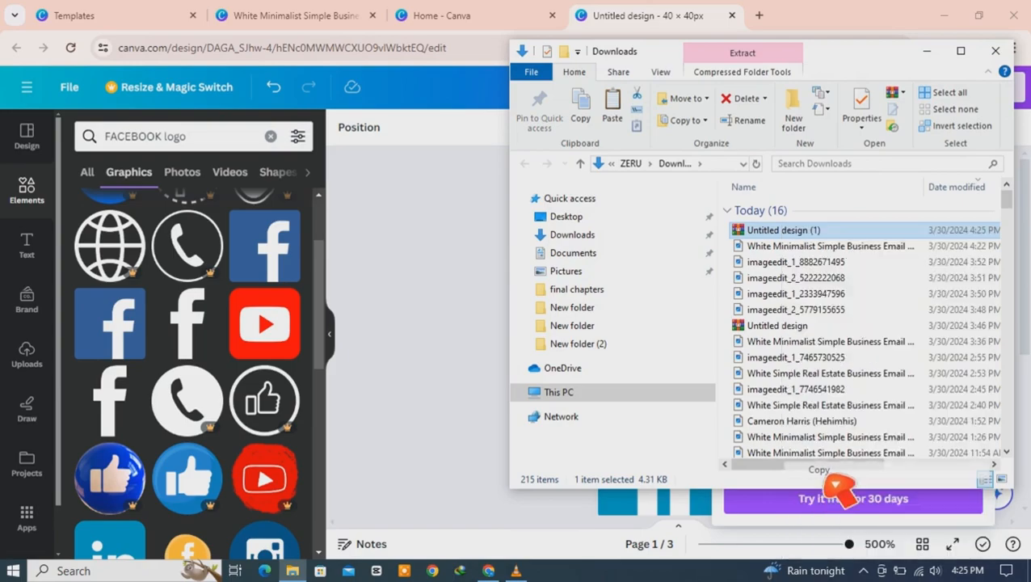
pyautogui.click(927, 51)
pyautogui.click(945, 16)
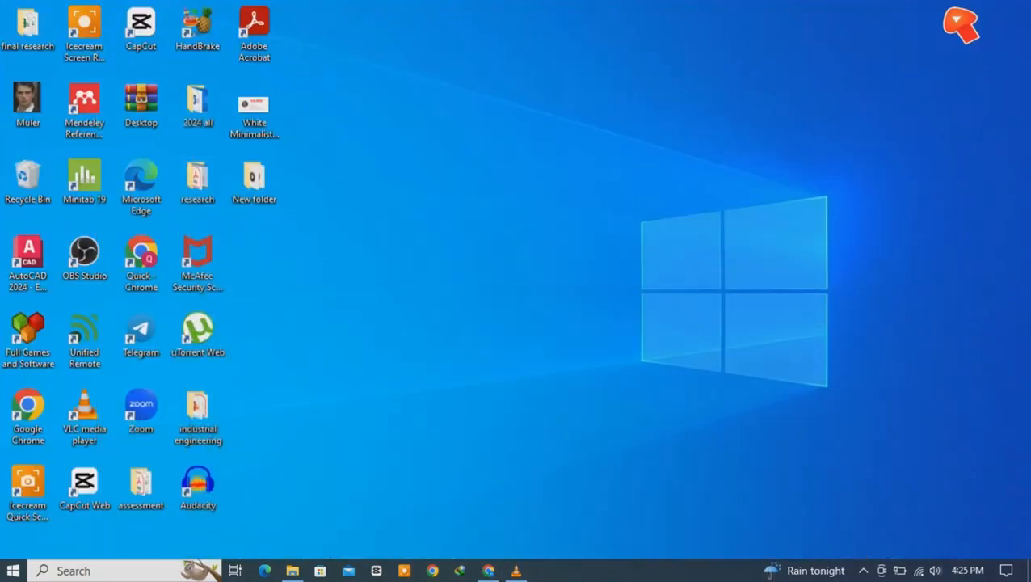
# Step: Create a new desktop folder named 'social media'
pyautogui.rightClick(458, 103)
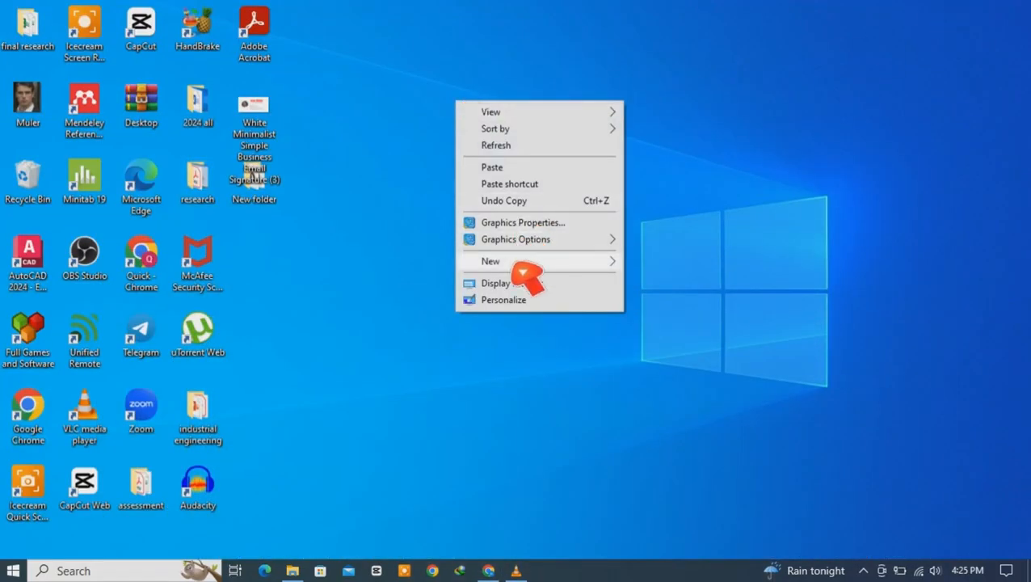
pyautogui.moveTo(525, 261)
pyautogui.click(656, 264)
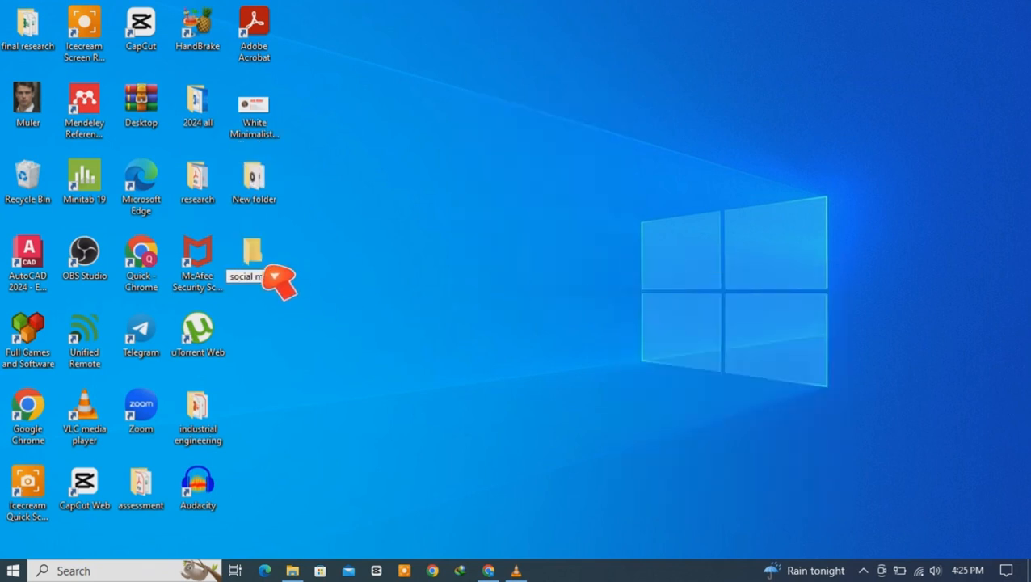
pyautogui.press('Return')
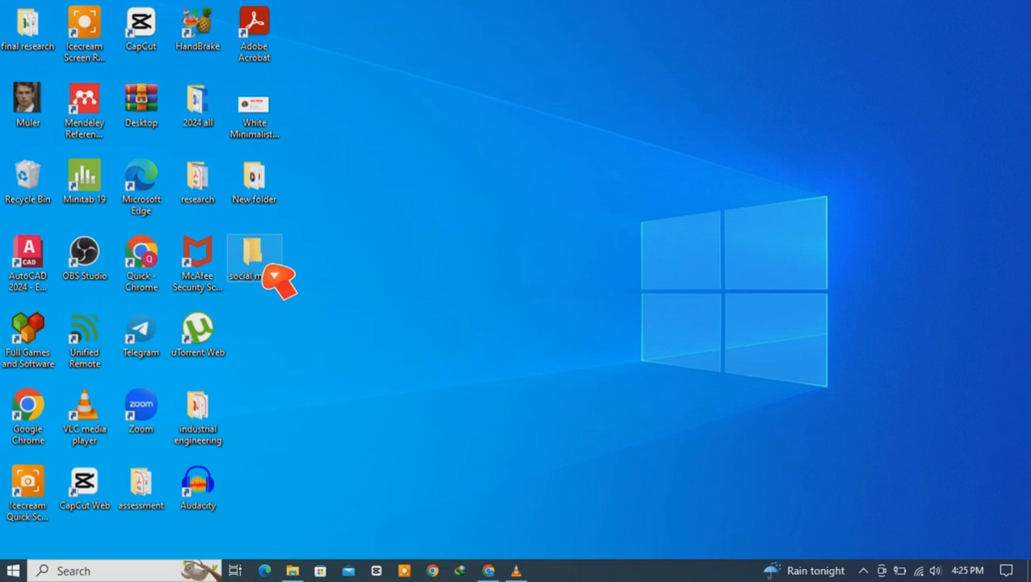
# Step: Paste the 'Untitled design (1)' archive into the social media folder and maximize it
pyautogui.doubleClick(275, 277)
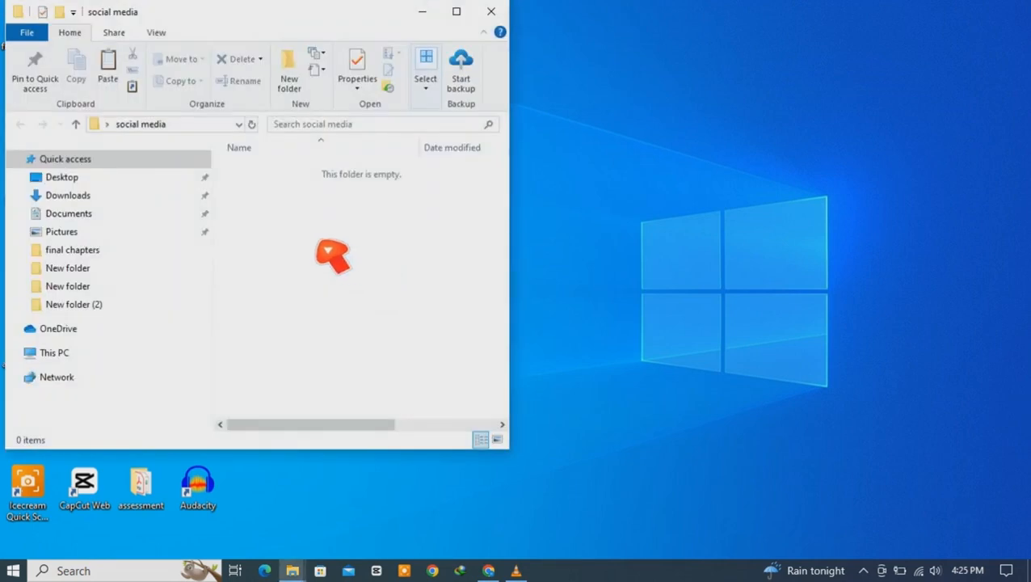
pyautogui.rightClick(319, 243)
pyautogui.click(350, 340)
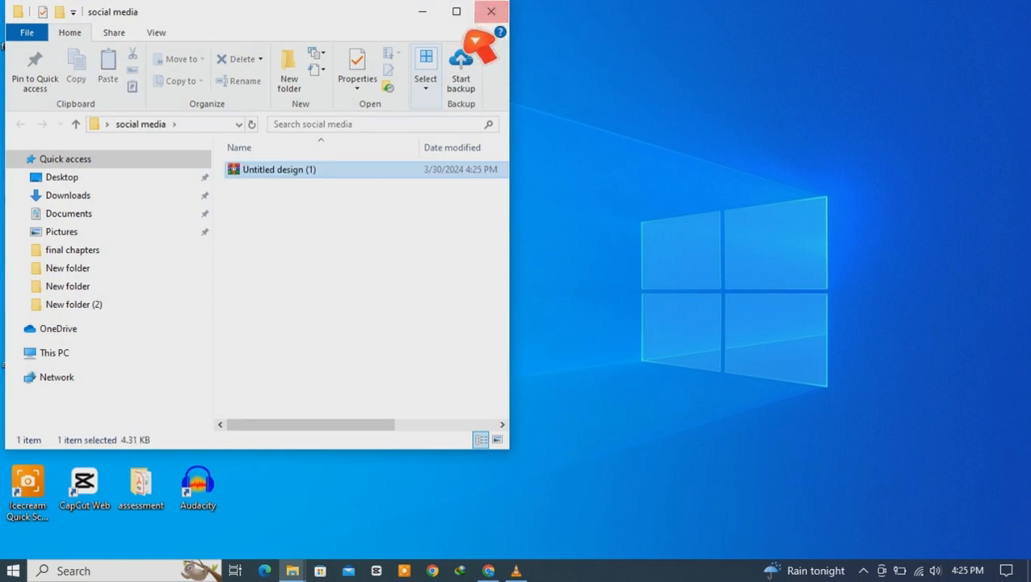
pyautogui.click(456, 11)
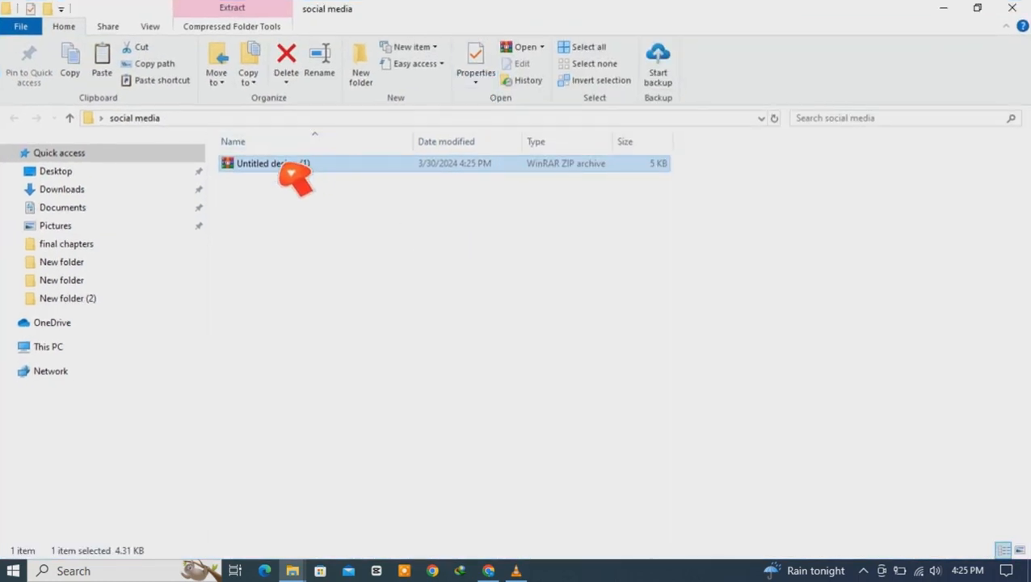
# Step: Extract the 'Untitled design (1)' archive here and view the files as large icons
pyautogui.rightClick(291, 172)
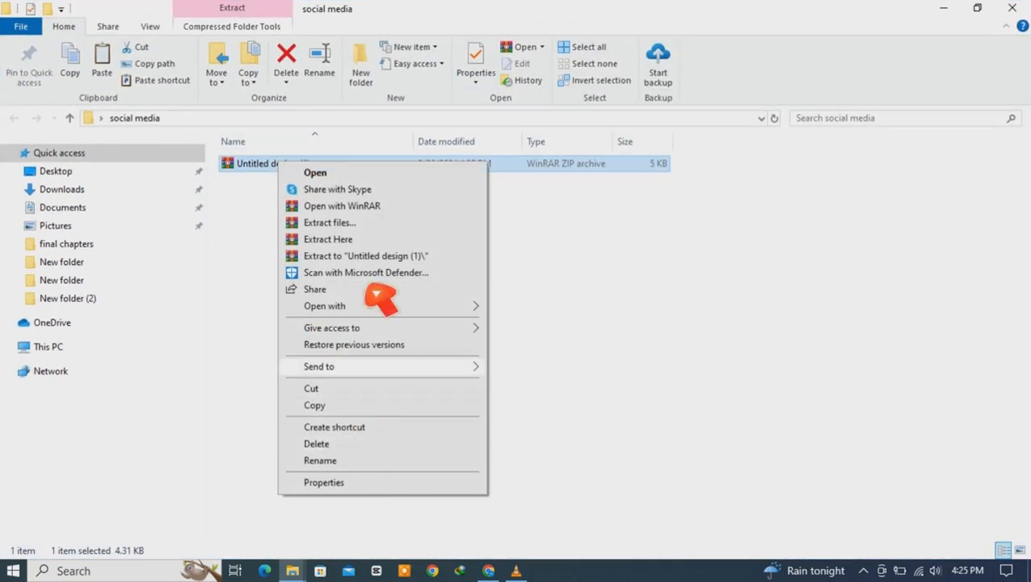
pyautogui.click(376, 240)
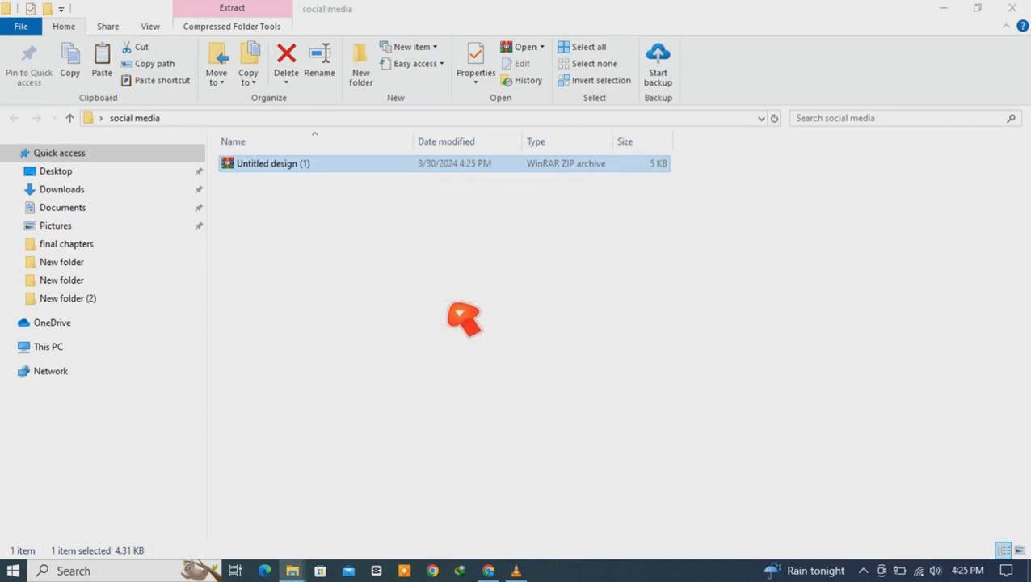
pyautogui.click(715, 285)
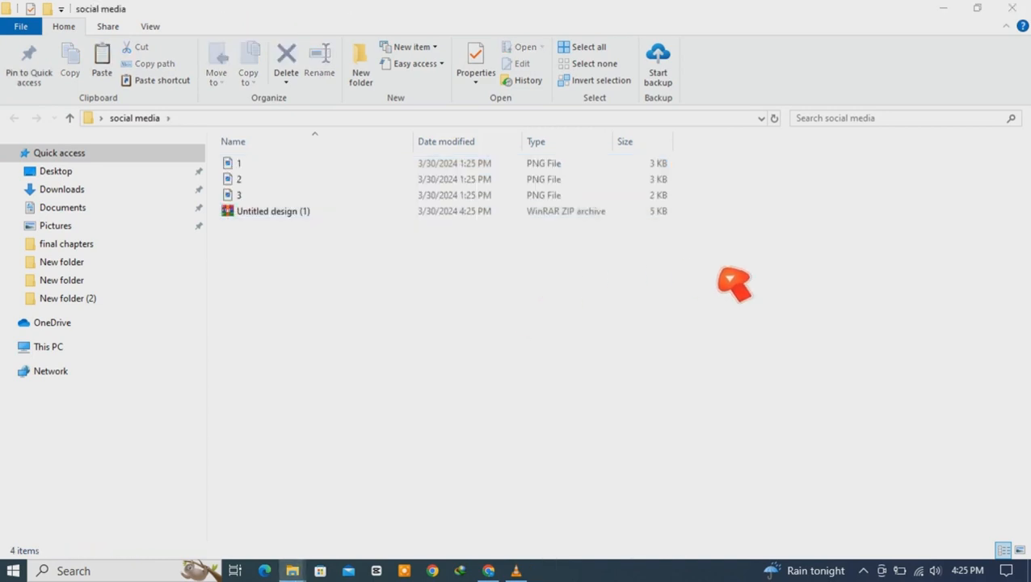
pyautogui.rightClick(764, 213)
pyautogui.moveTo(800, 221)
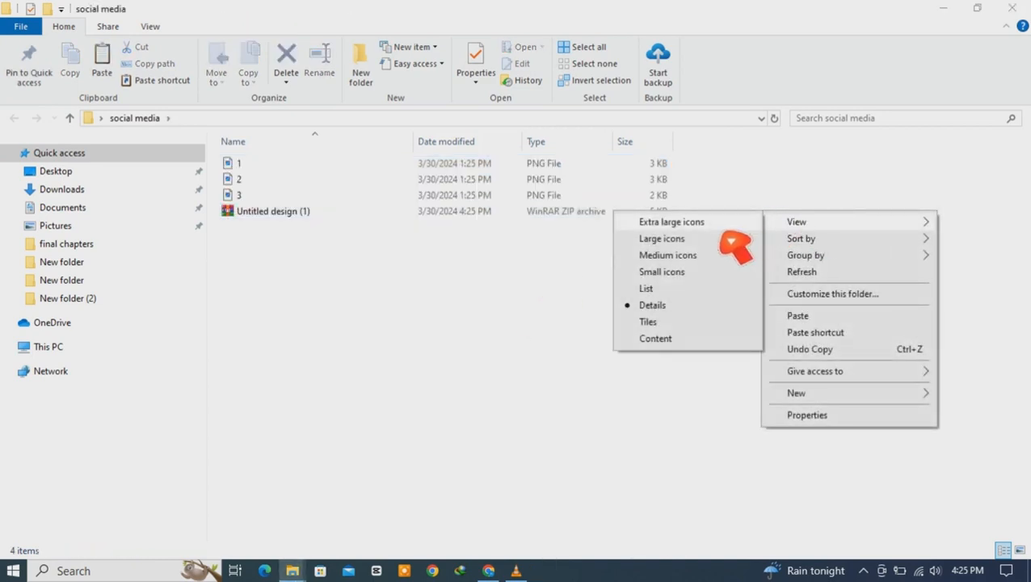
pyautogui.click(679, 239)
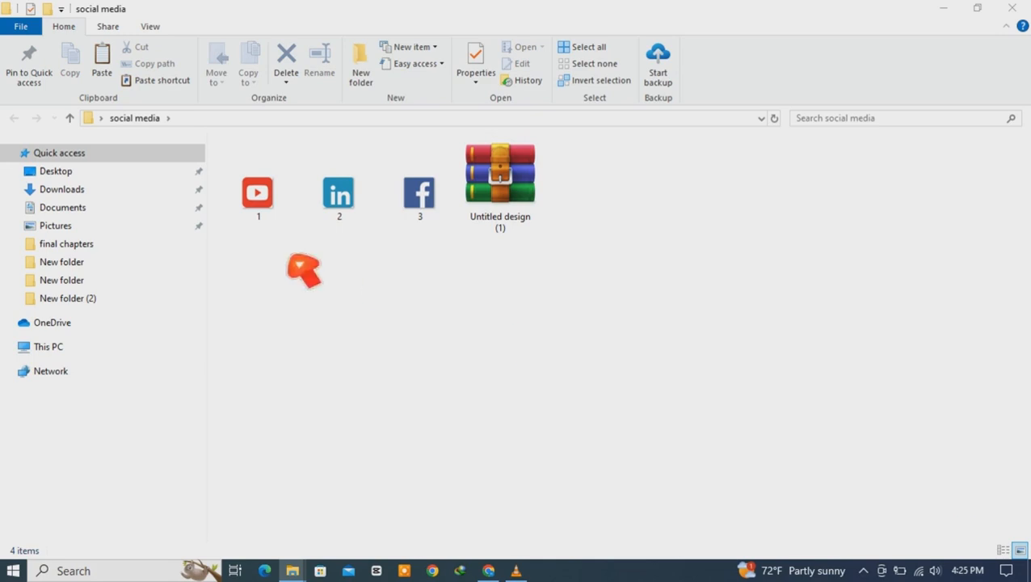
# Step: Preview PNG file 1, the YouTube icon, then close the social media folder
pyautogui.click(275, 214)
pyautogui.doubleClick(274, 213)
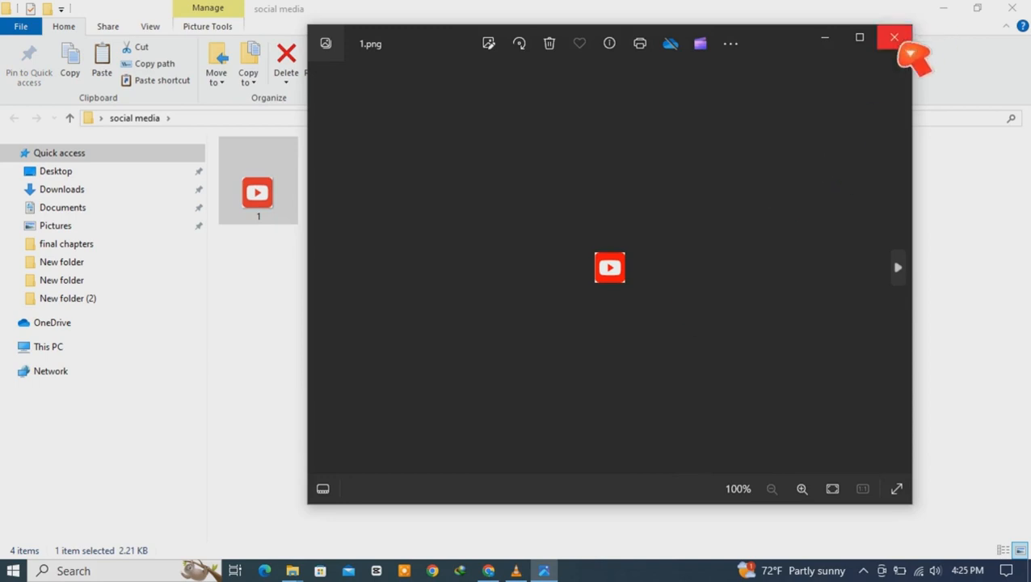
pyautogui.click(895, 38)
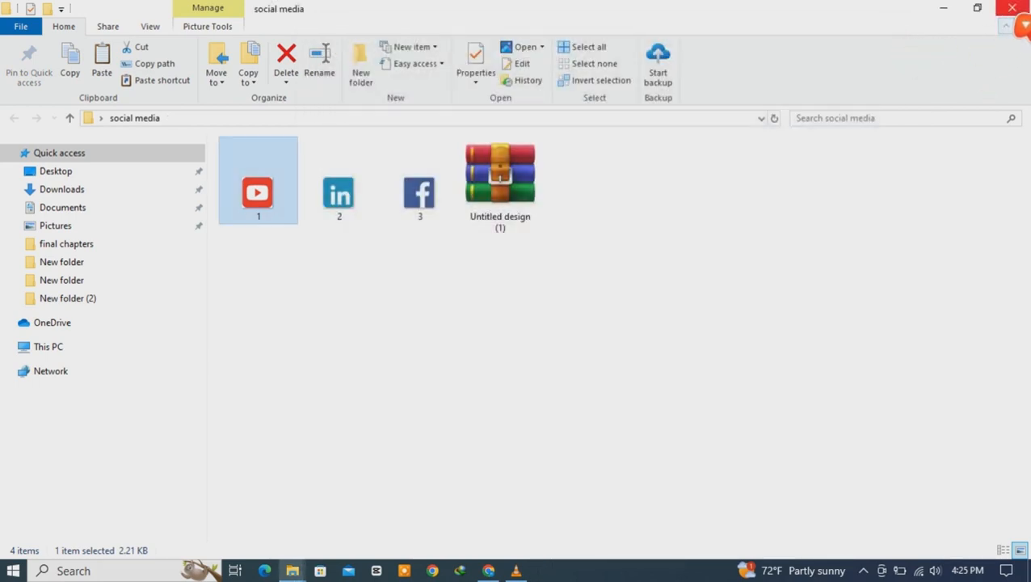
pyautogui.click(1016, 15)
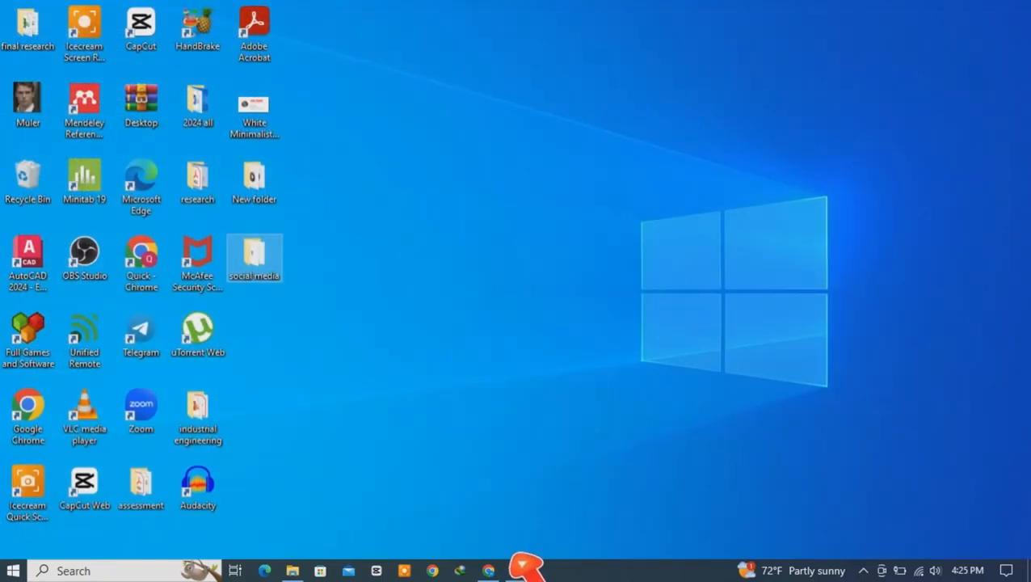
# Step: In a new Chrome tab, search 'resize image .lunapic' to reach LunaPic's Resize Image tool
pyautogui.click(494, 569)
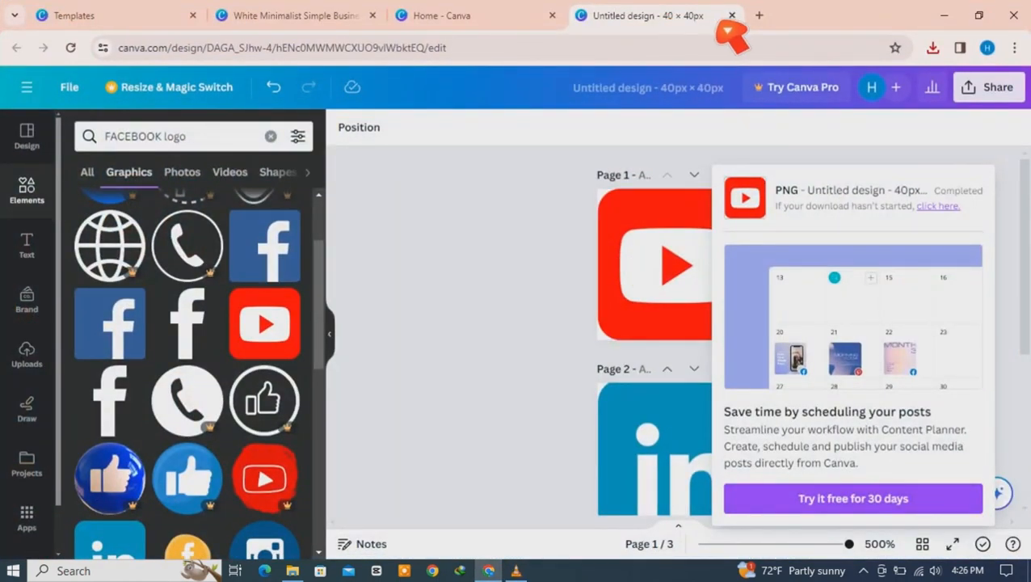
pyautogui.click(759, 16)
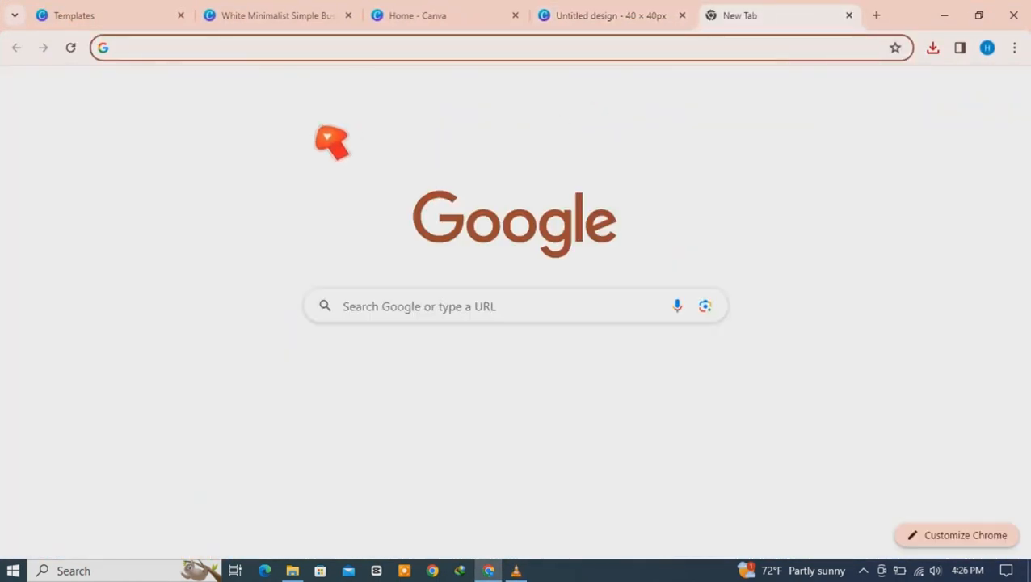
pyautogui.write('resize e')
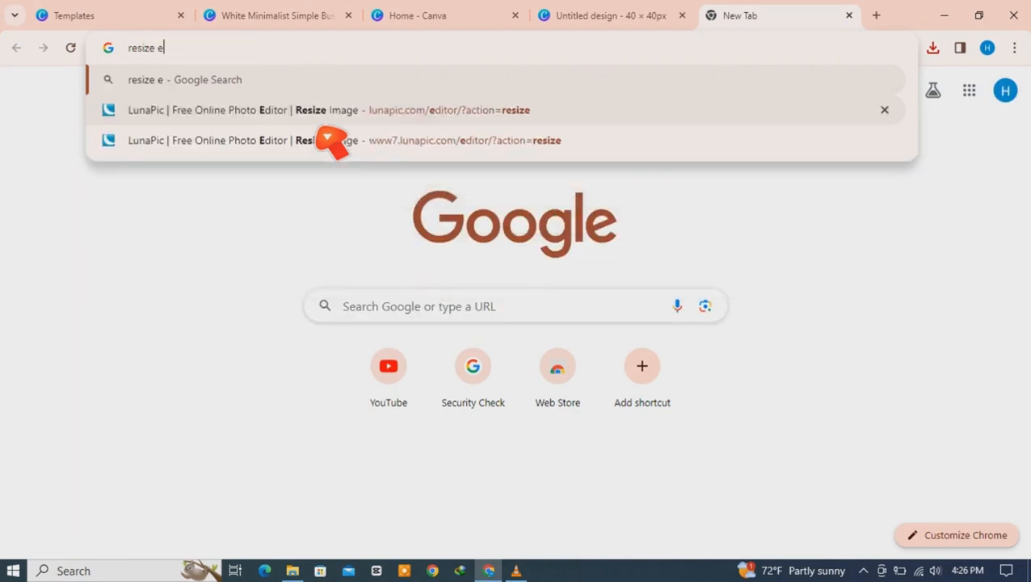
pyautogui.press('BackSpace')
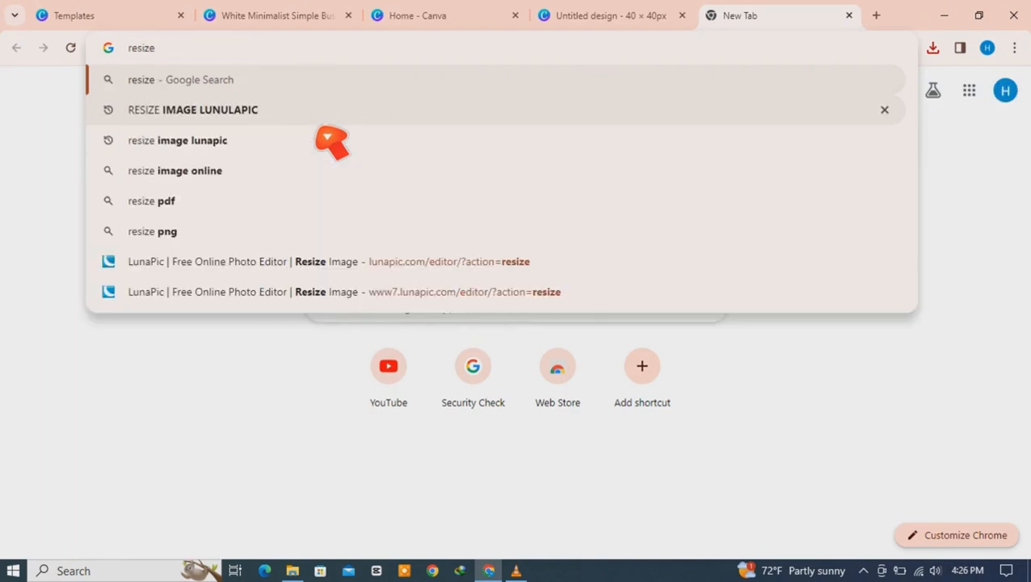
pyautogui.write('image .')
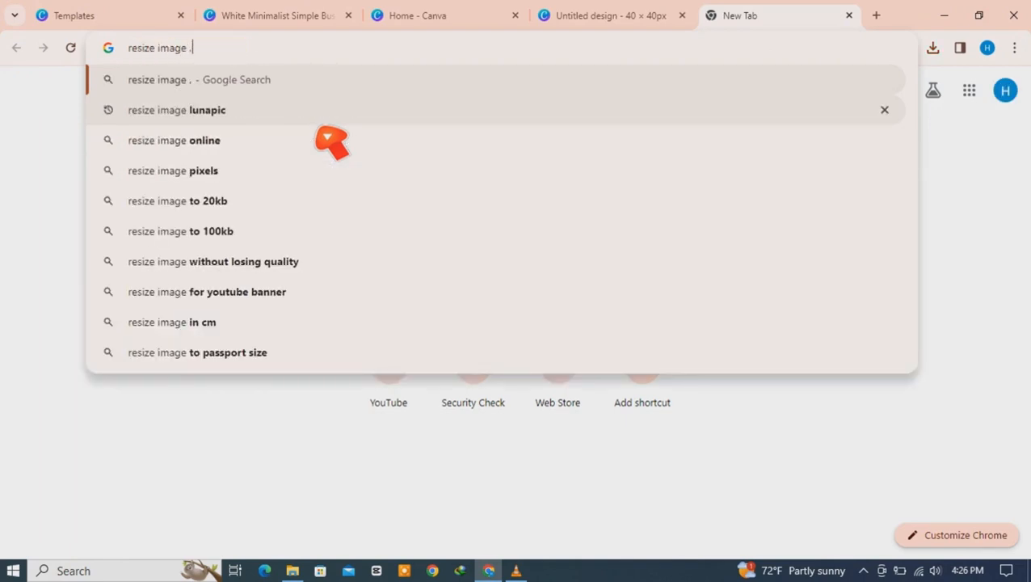
pyautogui.write('lunapic')
pyautogui.press('Return')
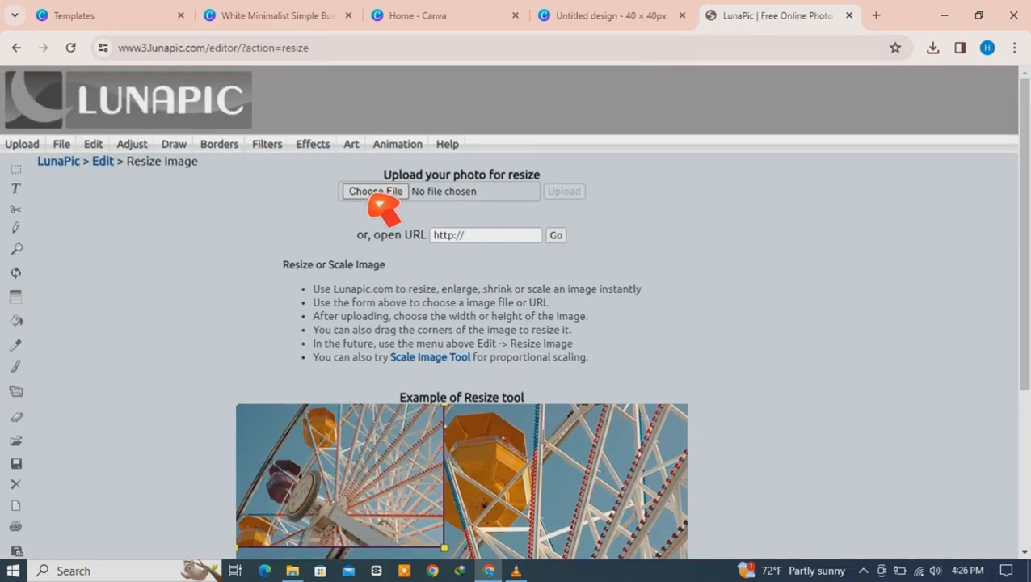
# Step: Upload the YouTube icon file 1 from the social media folder to LunaPic
pyautogui.click(375, 193)
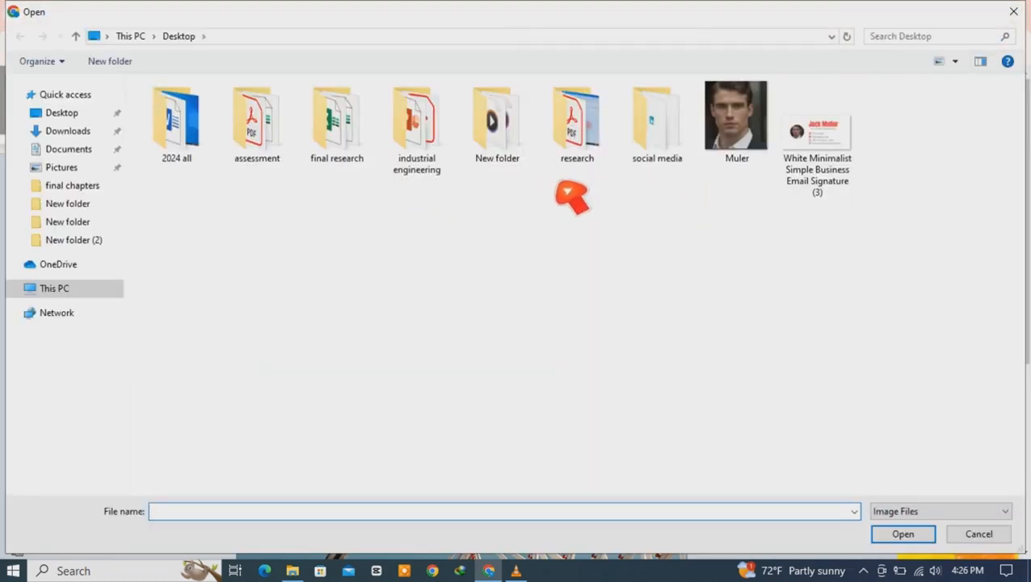
pyautogui.click(663, 164)
pyautogui.doubleClick(661, 162)
pyautogui.click(202, 162)
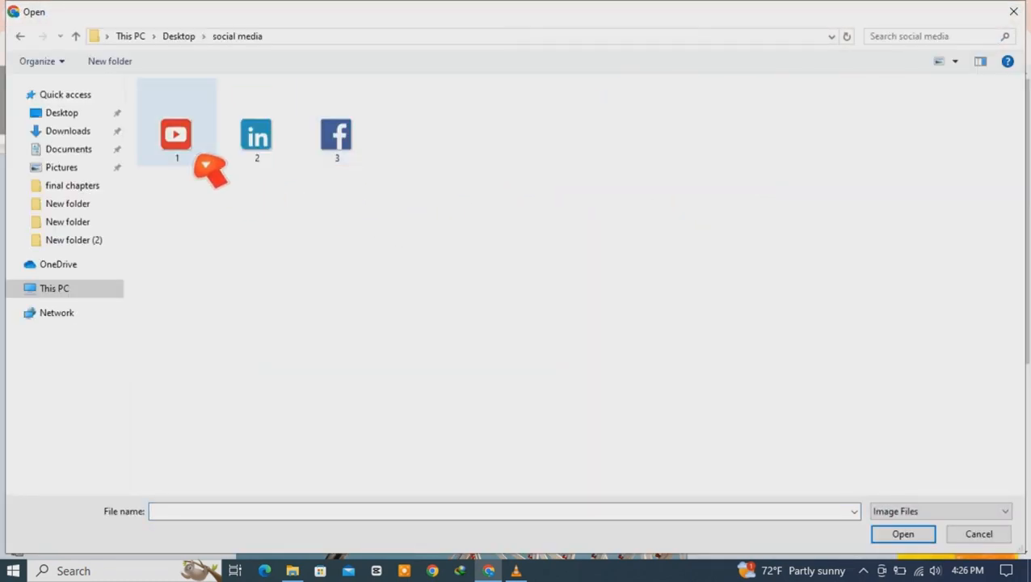
pyautogui.click(904, 535)
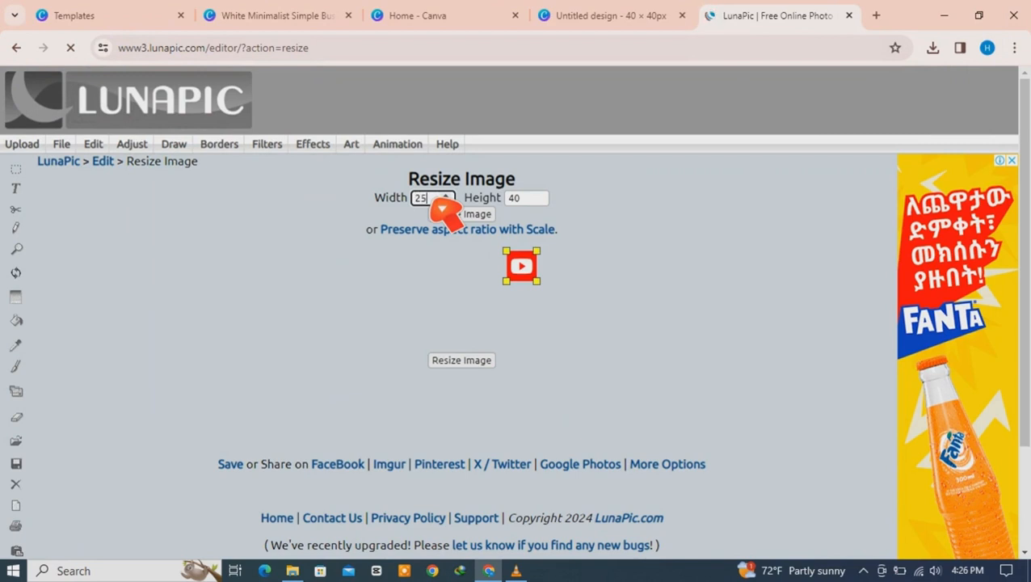
# Step: Resize the icon to 25 x 25 pixels
pyautogui.click(529, 201)
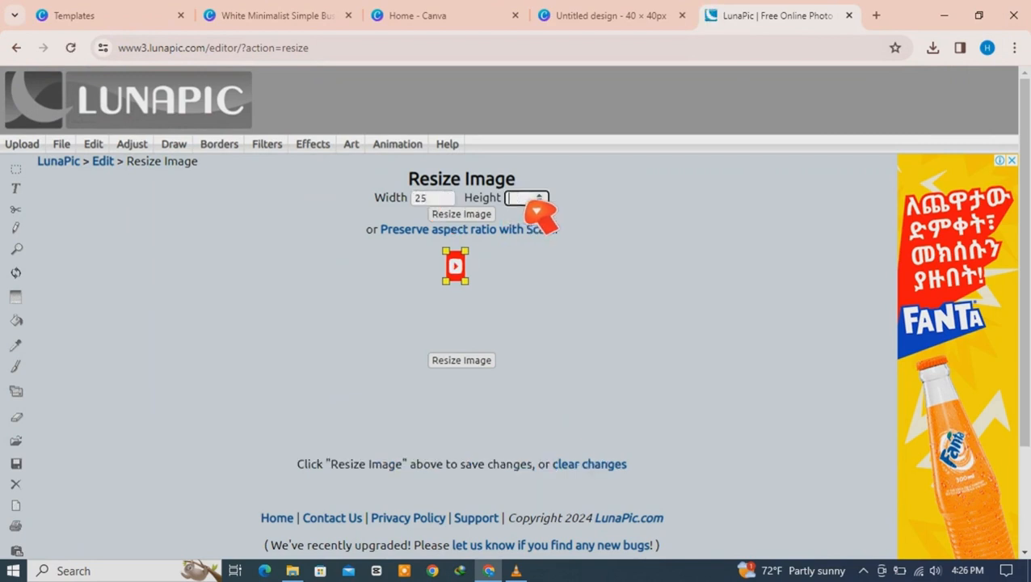
pyautogui.write('25')
pyautogui.click(576, 267)
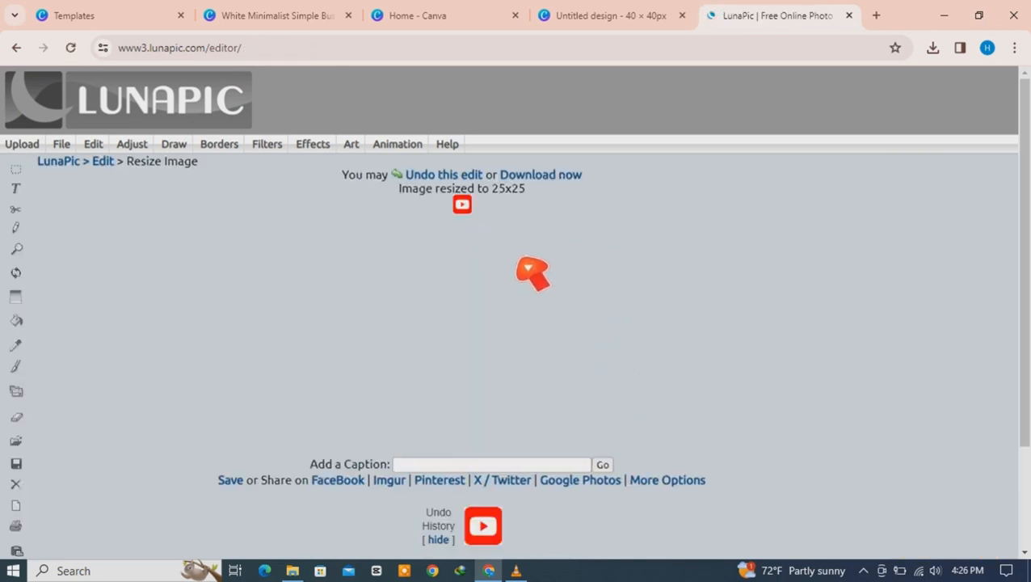
# Step: Download the 25x25 YouTube icon, paste it into social media, and delete the original file 1
pyautogui.click(545, 179)
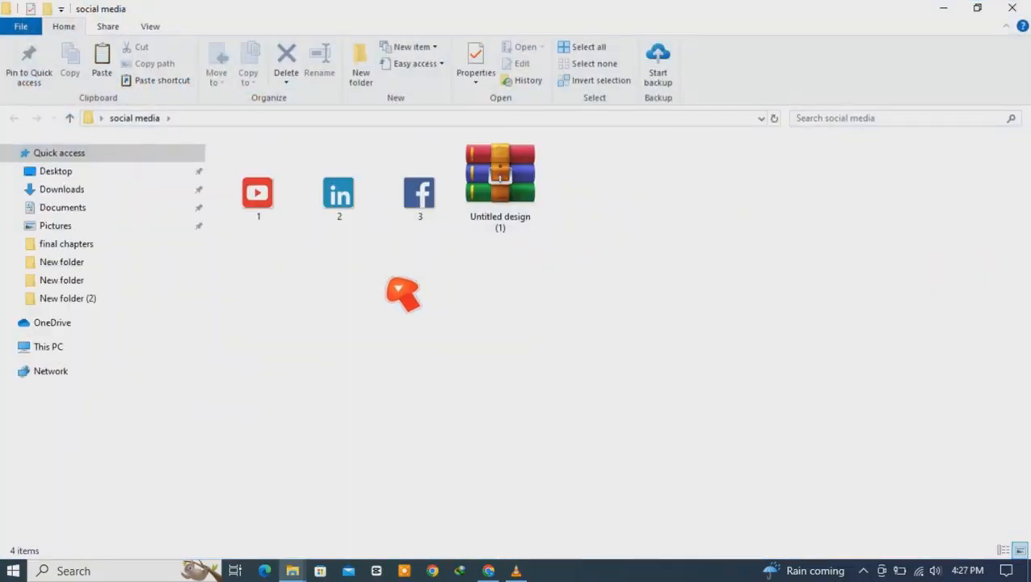
pyautogui.rightClick(386, 278)
pyautogui.click(422, 381)
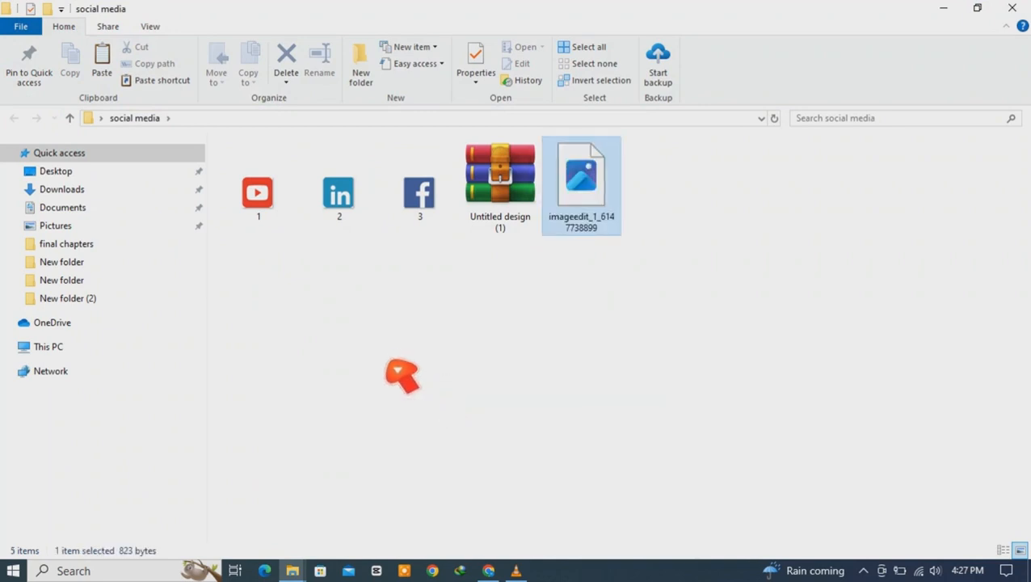
pyautogui.click(484, 266)
pyautogui.click(267, 223)
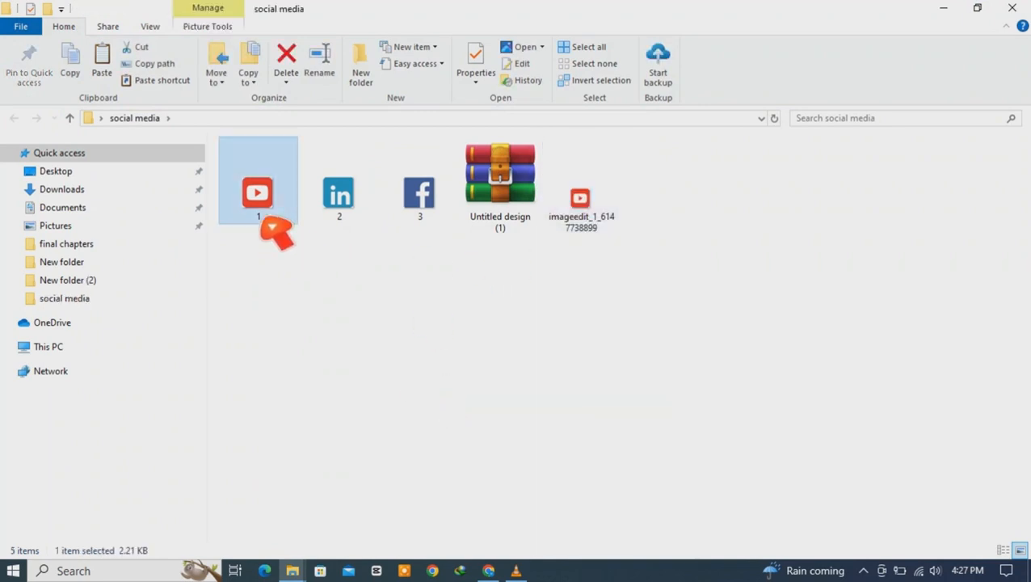
pyautogui.press('Delete')
pyautogui.click(381, 279)
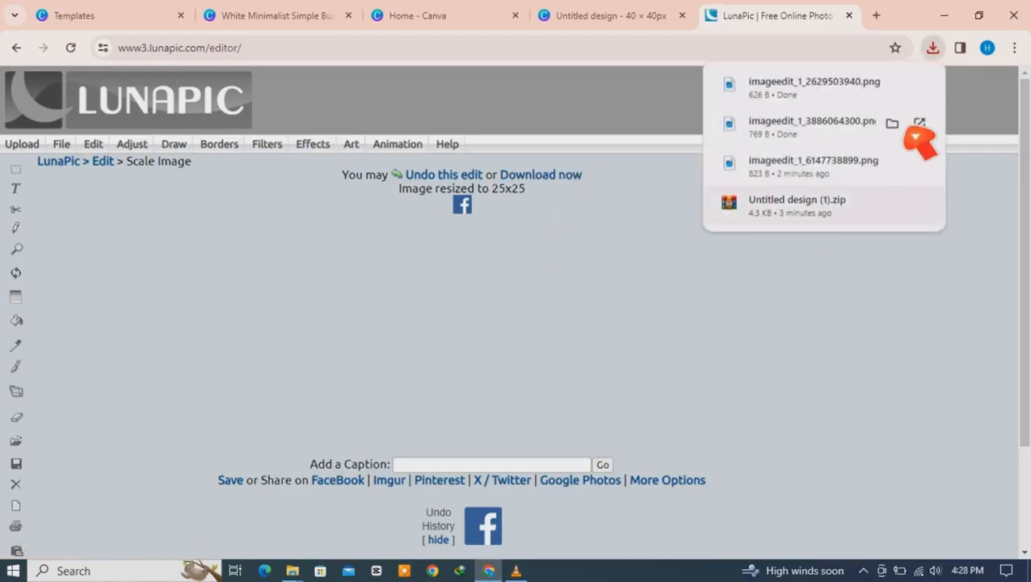
# Step: Copy the three resized imageedit icon files from the Downloads folder
pyautogui.click(892, 84)
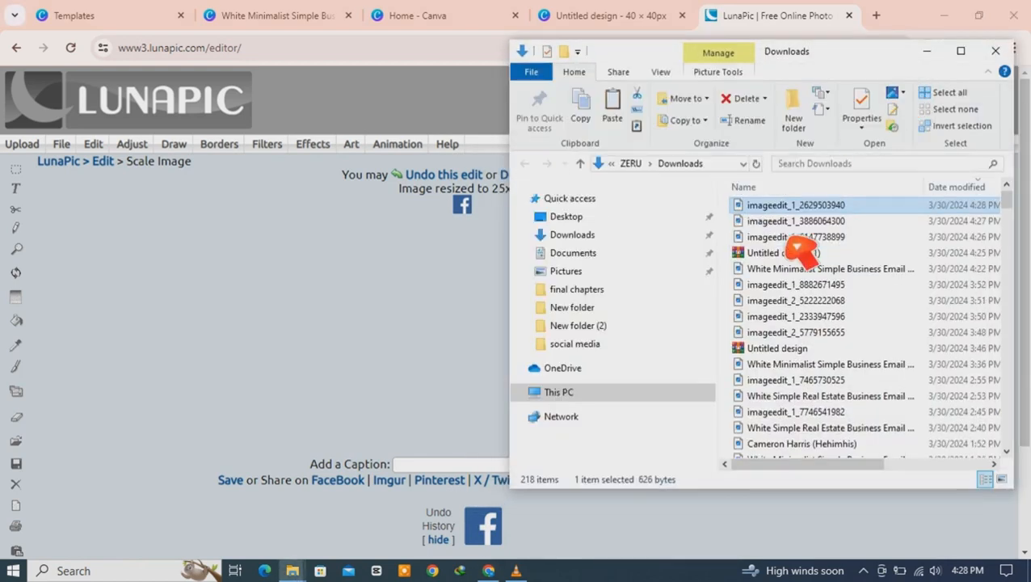
pyautogui.moveTo(735, 209); pyautogui.dragTo(769, 241)
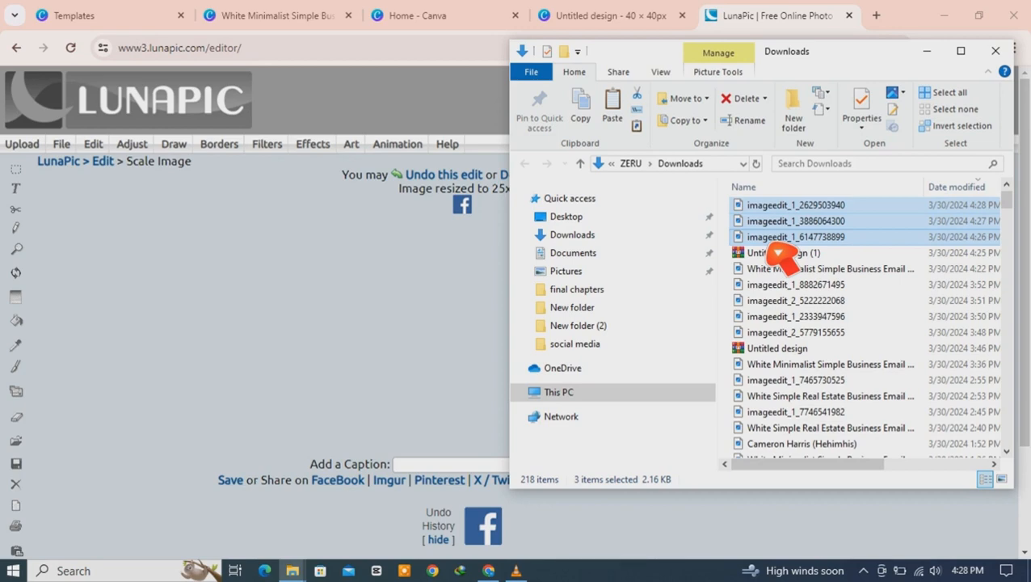
pyautogui.rightClick(777, 251)
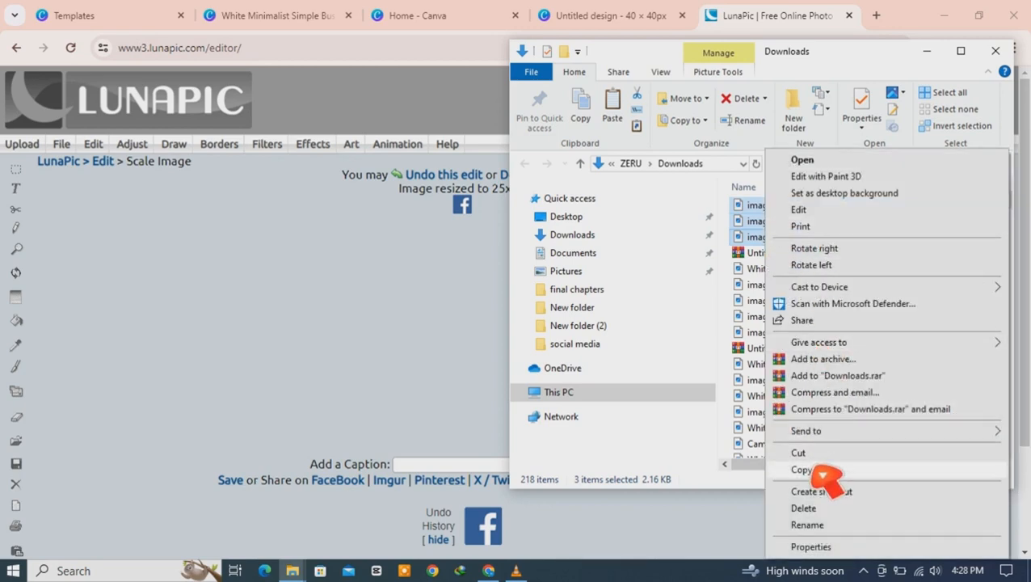
pyautogui.click(815, 472)
pyautogui.click(927, 51)
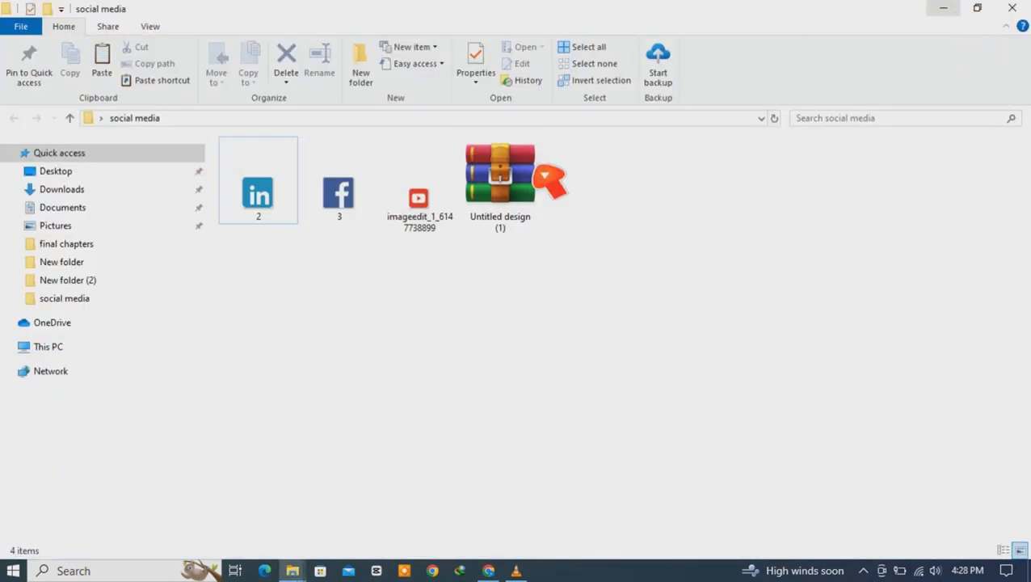
# Step: Paste them into social media, replacing duplicates, and delete the old icons 2 and 3
pyautogui.rightClick(418, 310)
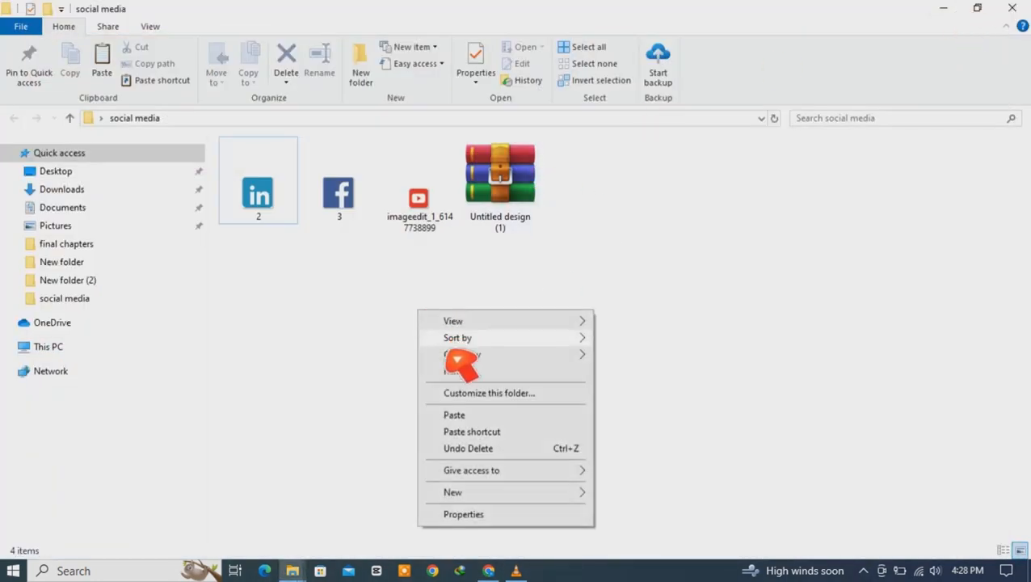
pyautogui.click(454, 414)
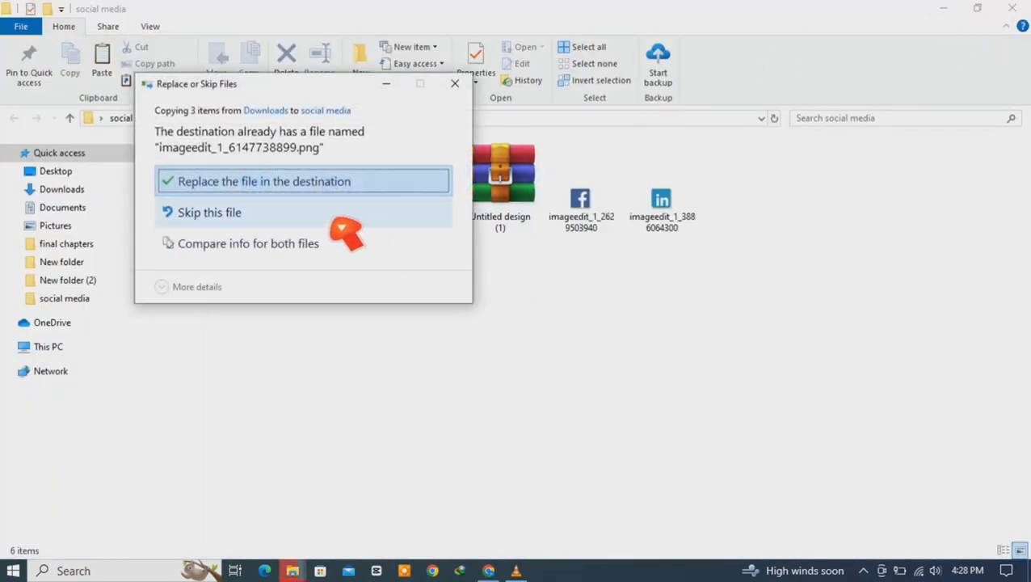
pyautogui.click(268, 183)
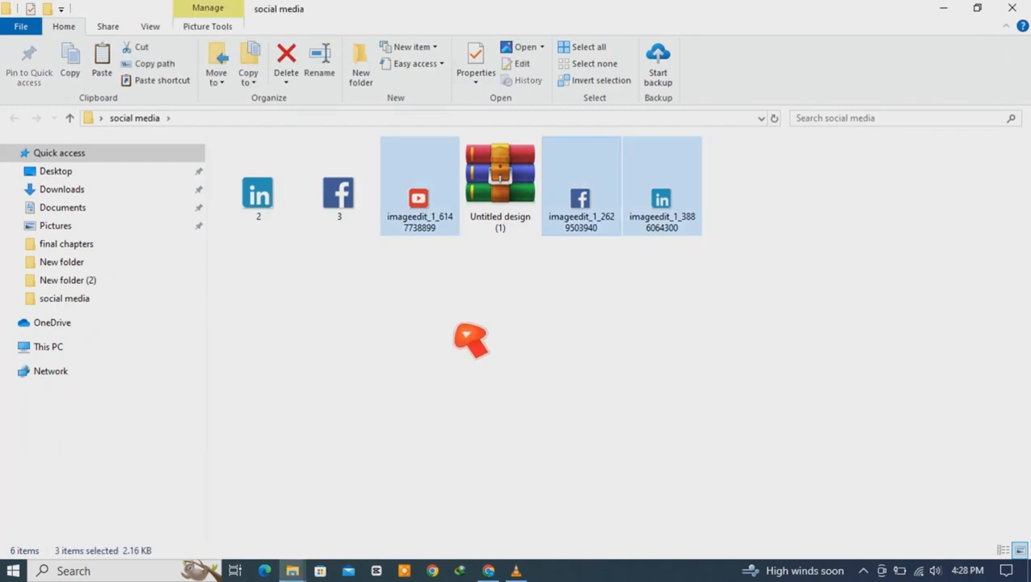
pyautogui.moveTo(369, 260); pyautogui.dragTo(271, 209)
pyautogui.press('Delete')
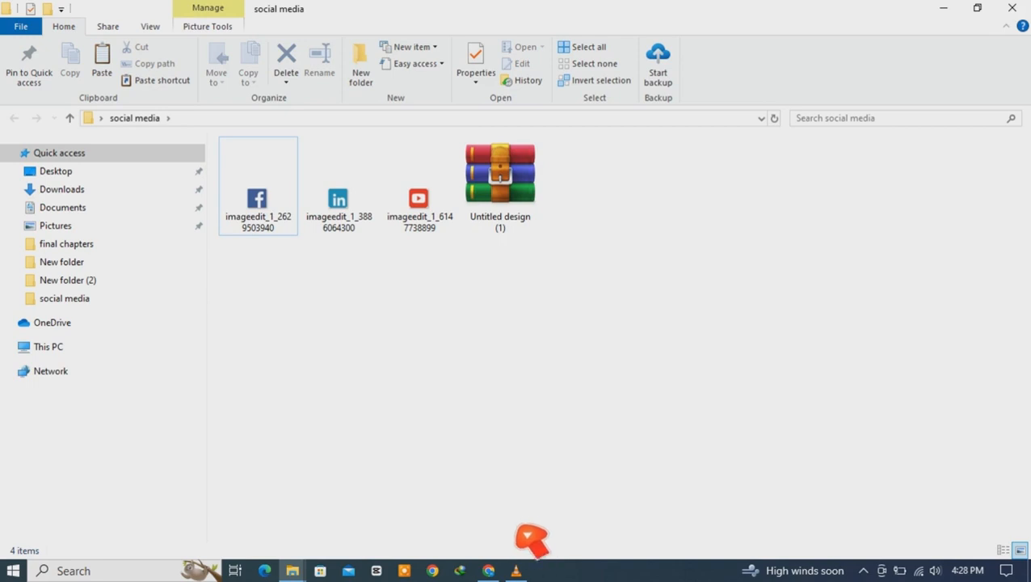
pyautogui.click(488, 571)
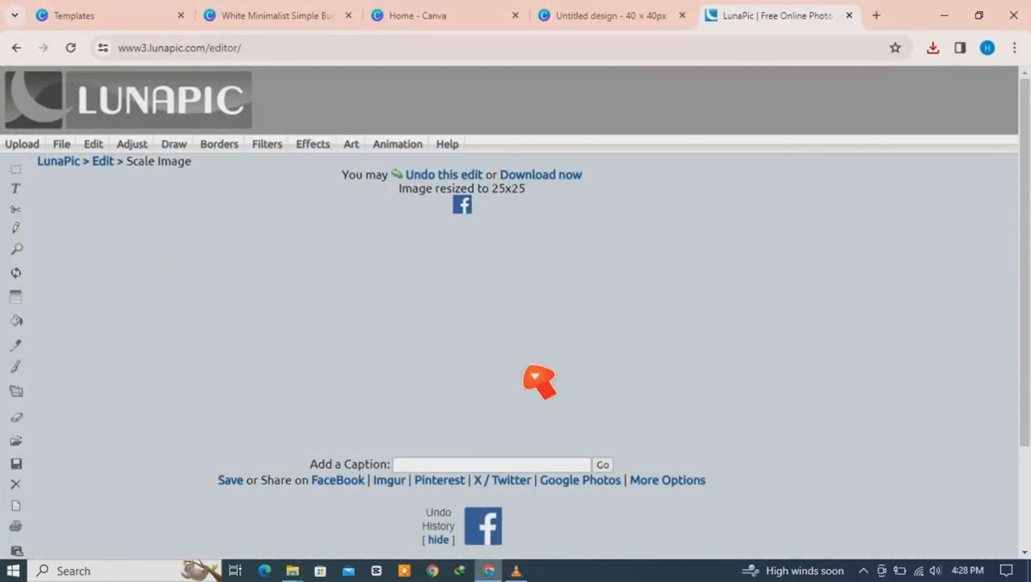
# Step: In Gmail's full settings, create a new signature named 'sample signature'
pyautogui.click(876, 16)
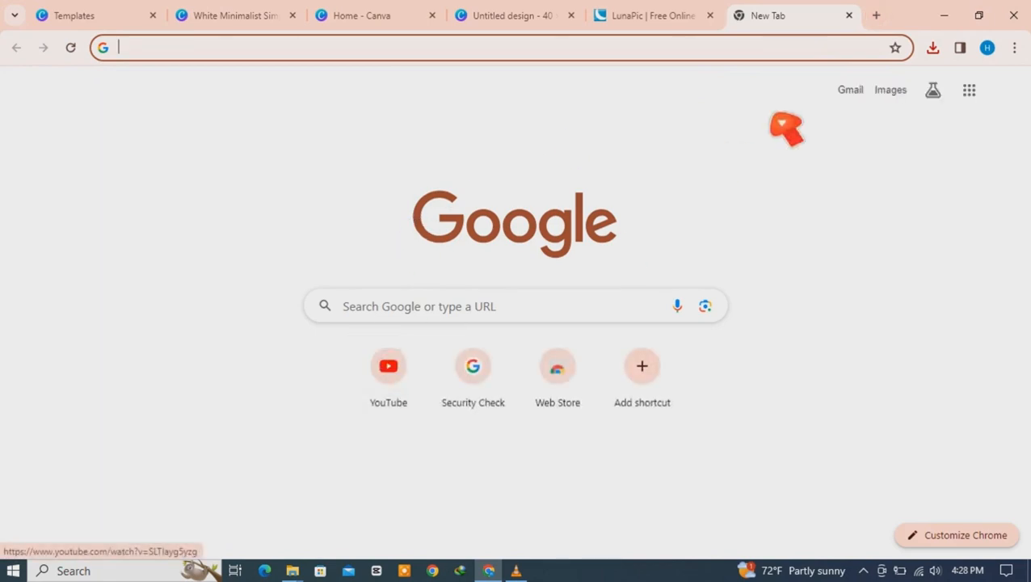
pyautogui.click(850, 90)
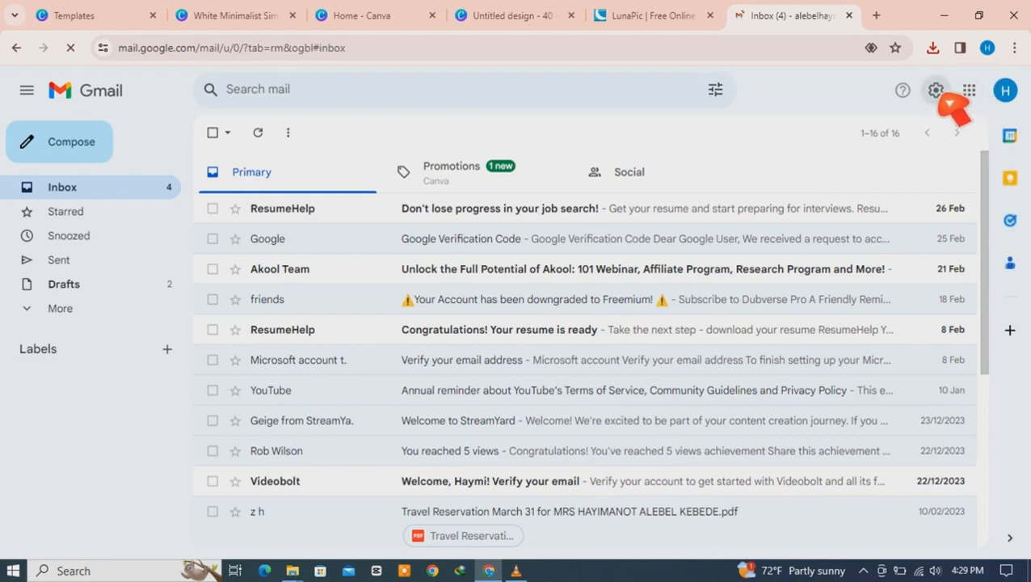
pyautogui.click(935, 90)
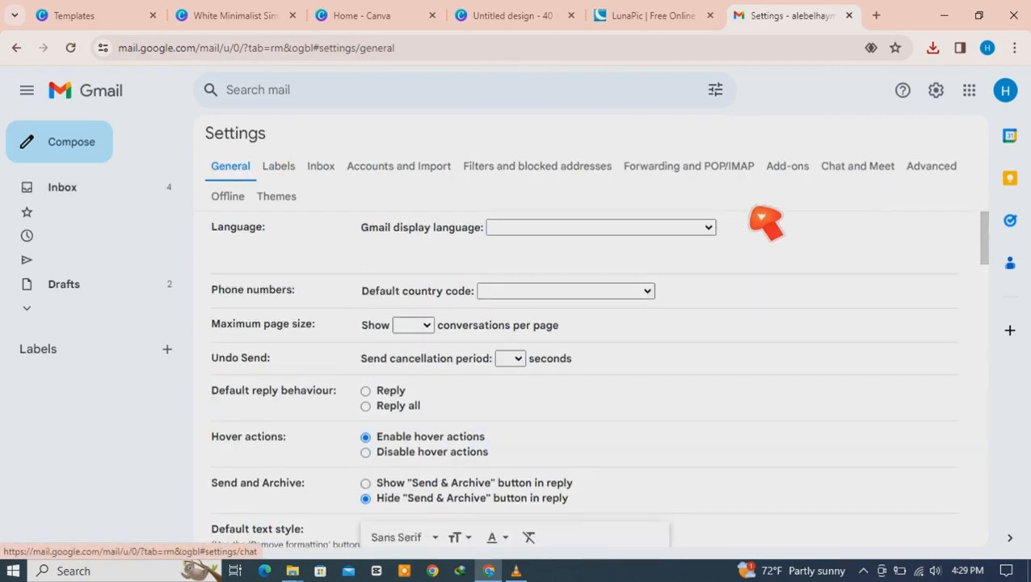
pyautogui.moveTo(992, 241); pyautogui.dragTo(1005, 489)
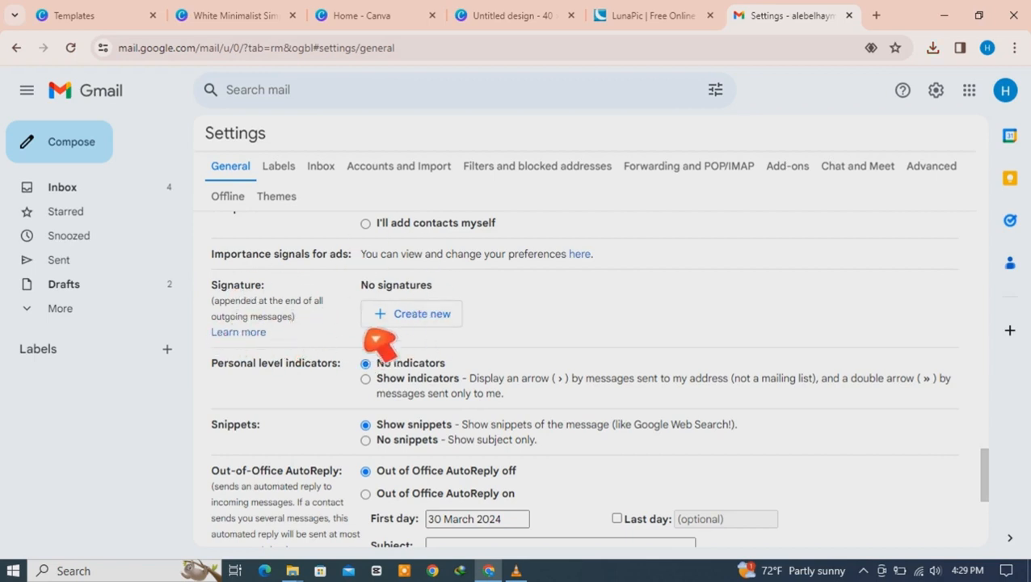
pyautogui.click(433, 325)
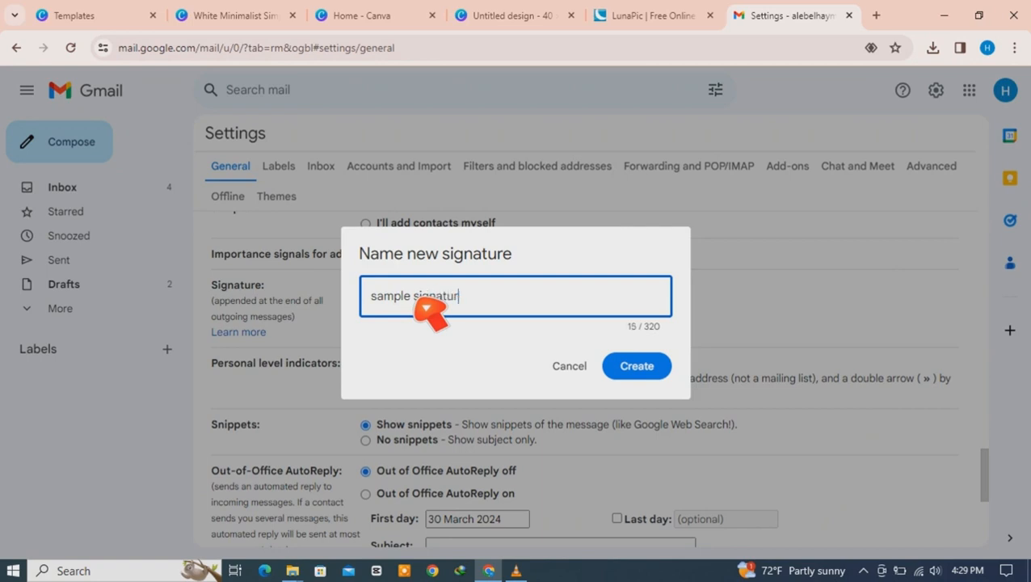
pyautogui.click(656, 371)
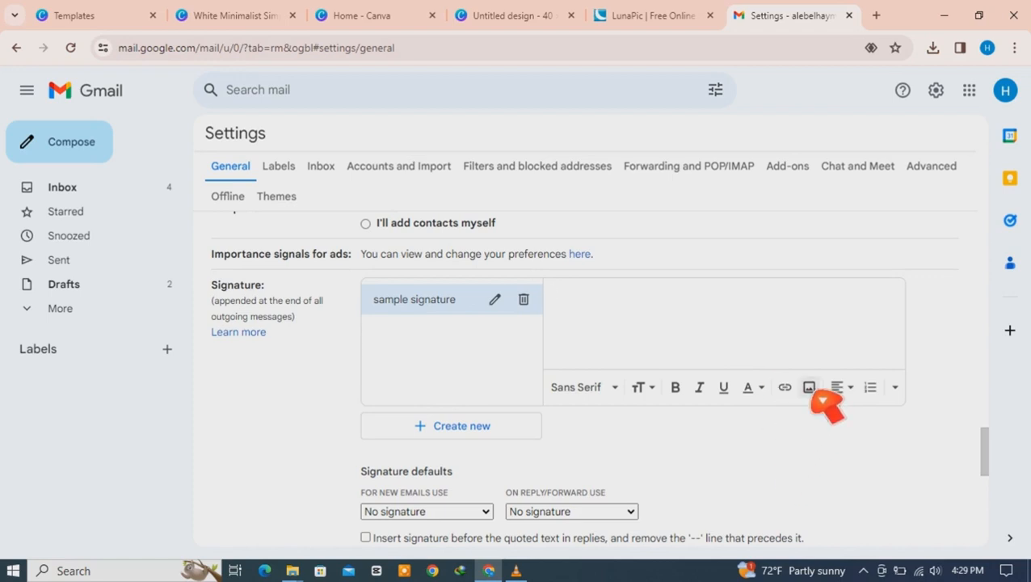
# Step: Insert the Desktop's White Minimalist Simple Business Email Signature (3) image, then add a new line below it
pyautogui.click(811, 388)
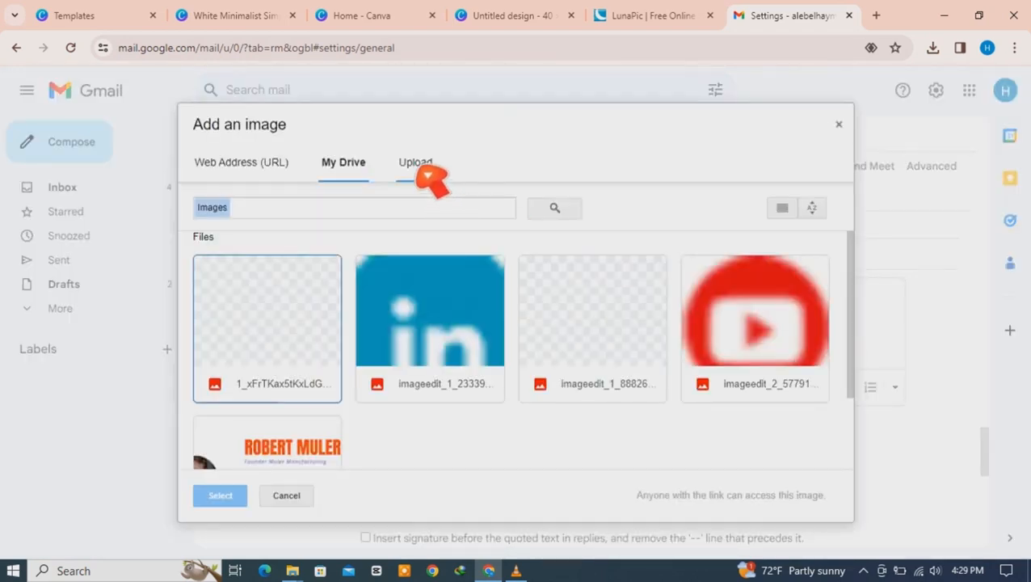
pyautogui.click(420, 168)
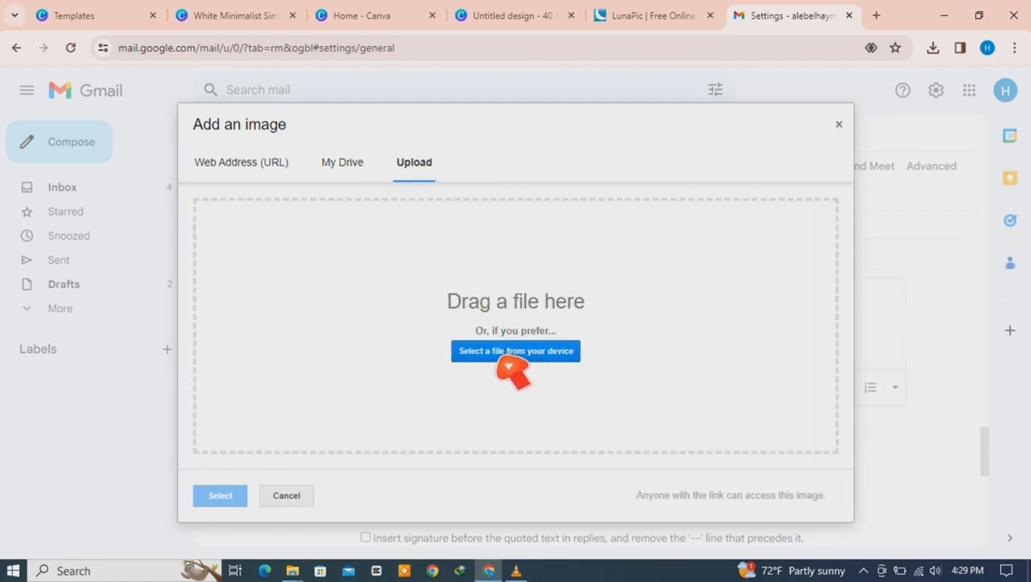
pyautogui.click(507, 361)
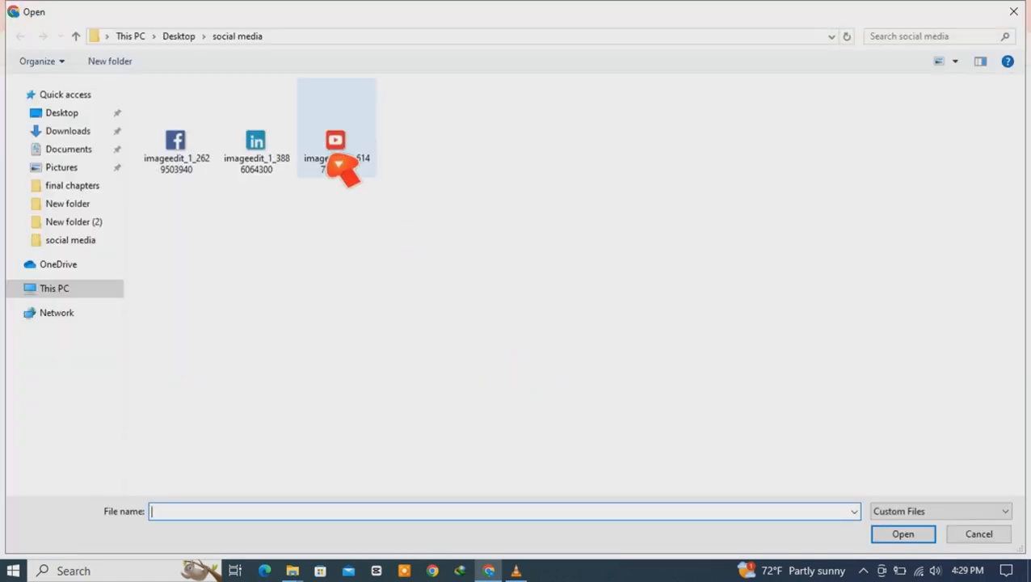
pyautogui.click(186, 37)
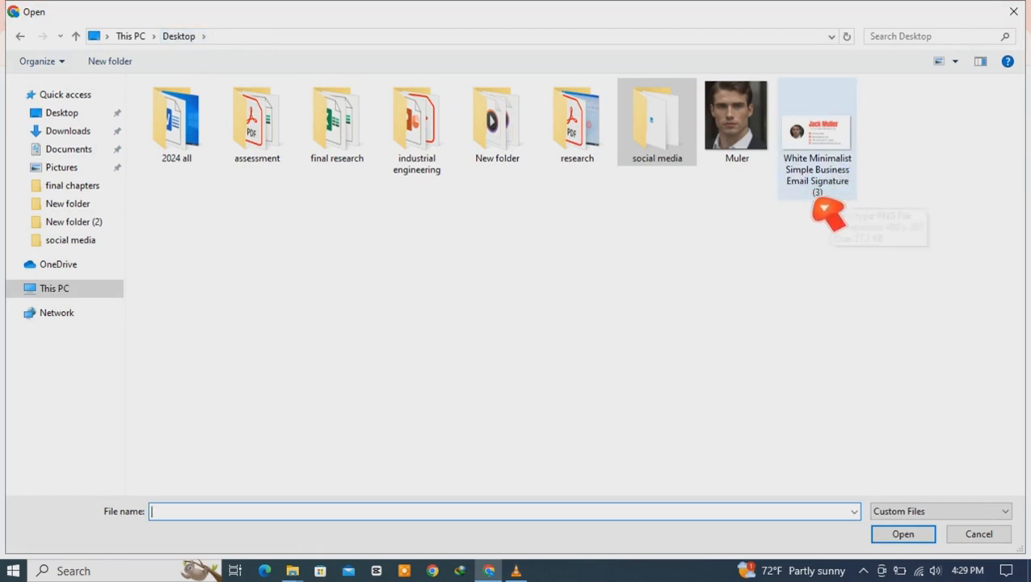
pyautogui.click(836, 166)
pyautogui.click(901, 534)
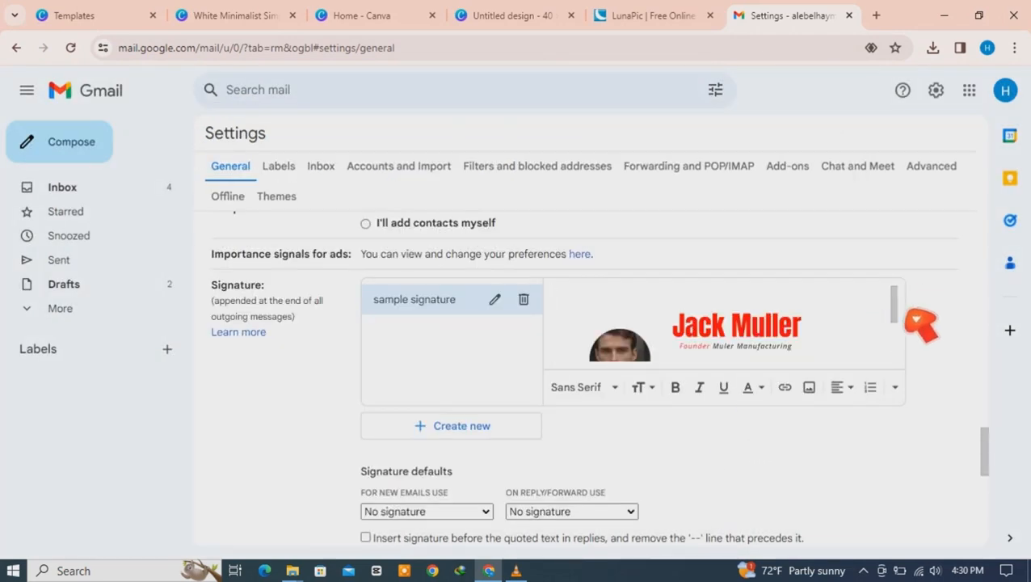
pyautogui.moveTo(898, 310)
pyautogui.mouseDown()
pyautogui.moveTo(907, 362)
pyautogui.moveTo(897, 293)
pyautogui.moveTo(902, 347)
pyautogui.mouseUp()
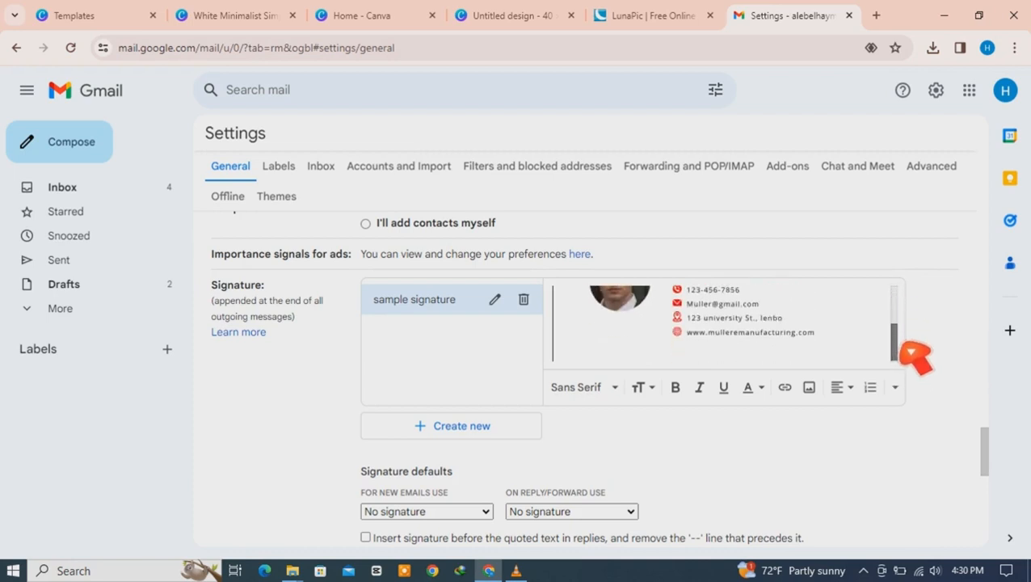
pyautogui.click(556, 351)
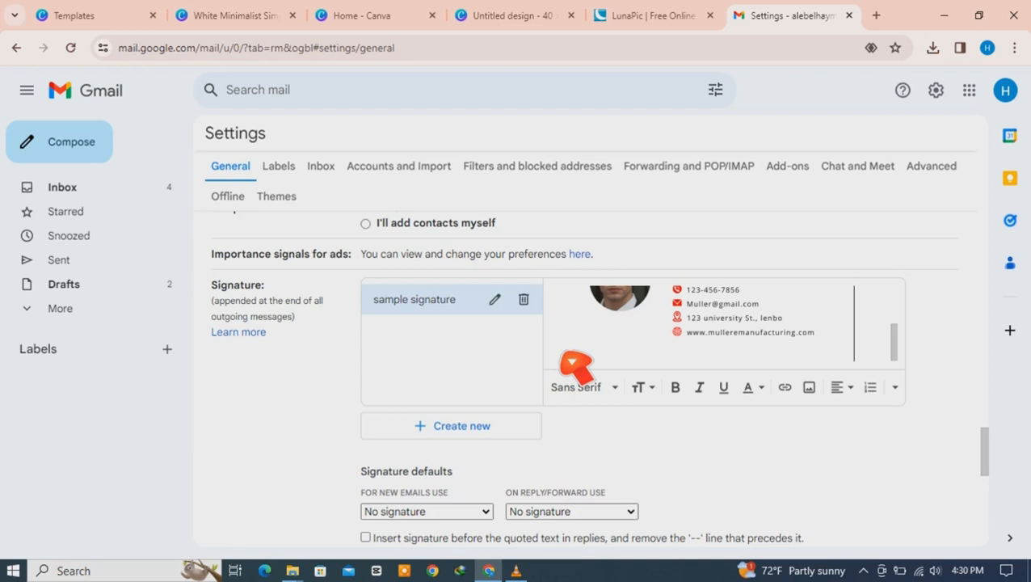
pyautogui.press('Return')
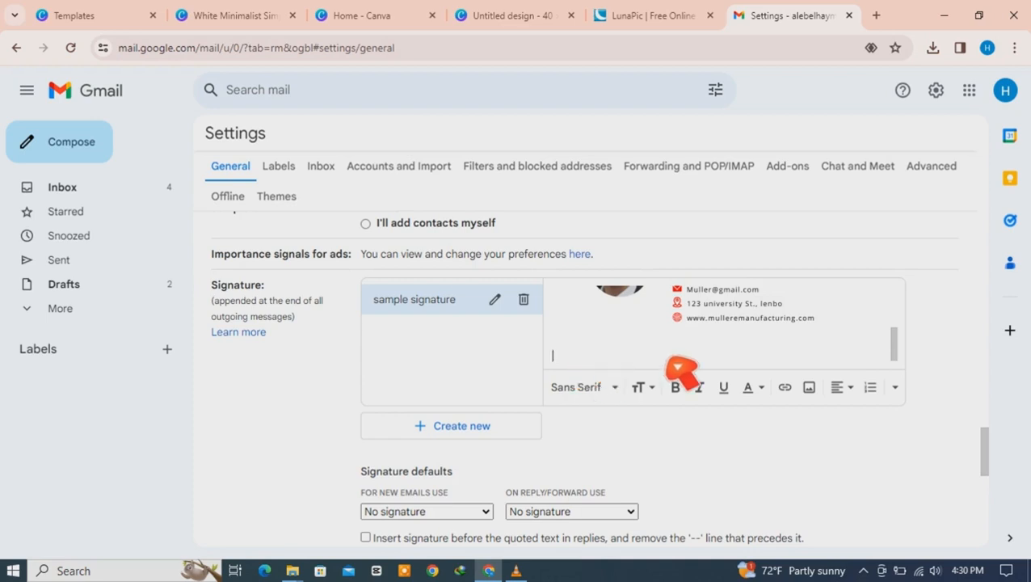
# Step: Upload the YouTube icon from the social media folder onto the signature's new line
pyautogui.click(820, 402)
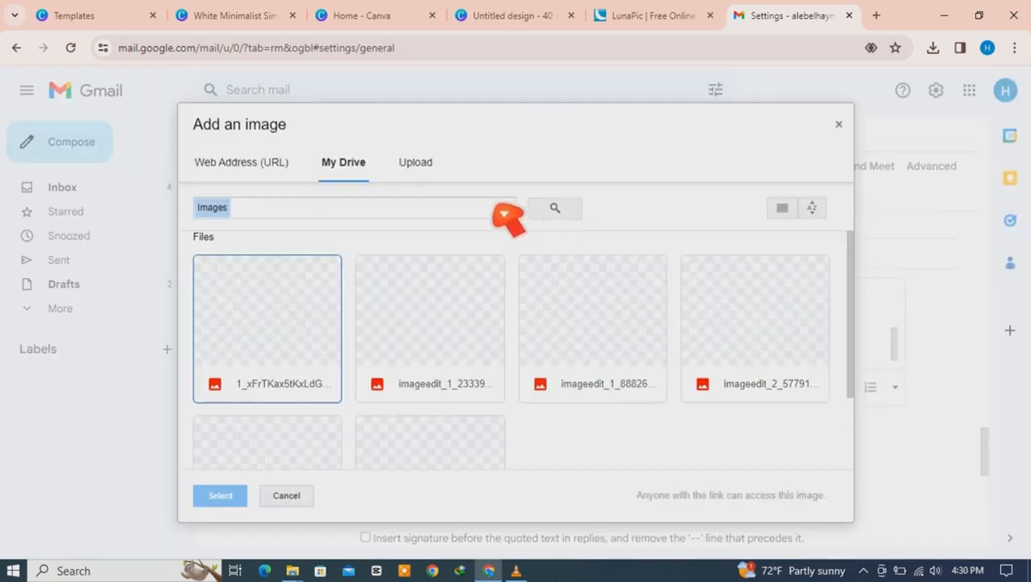
pyautogui.click(413, 164)
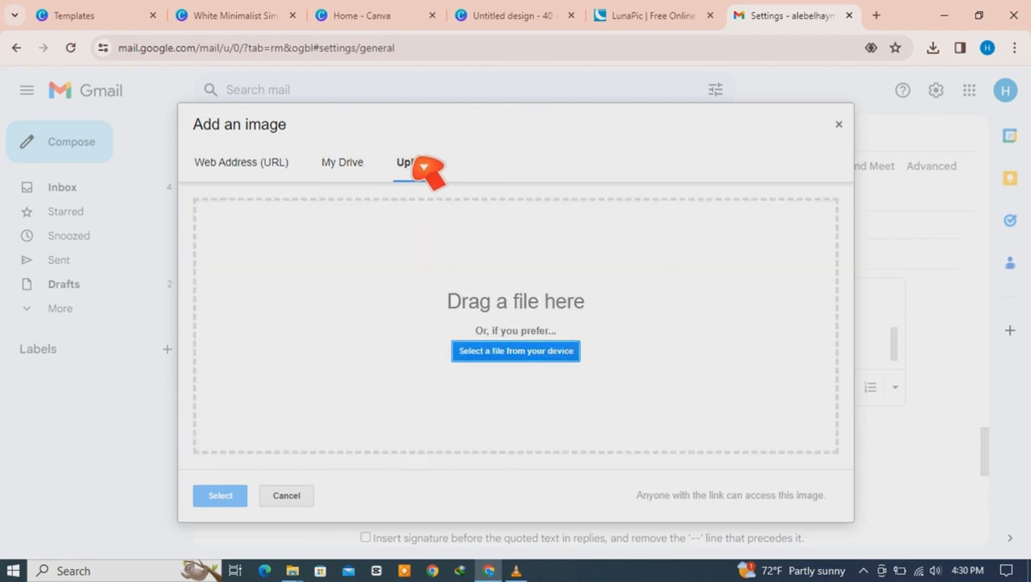
pyautogui.click(519, 353)
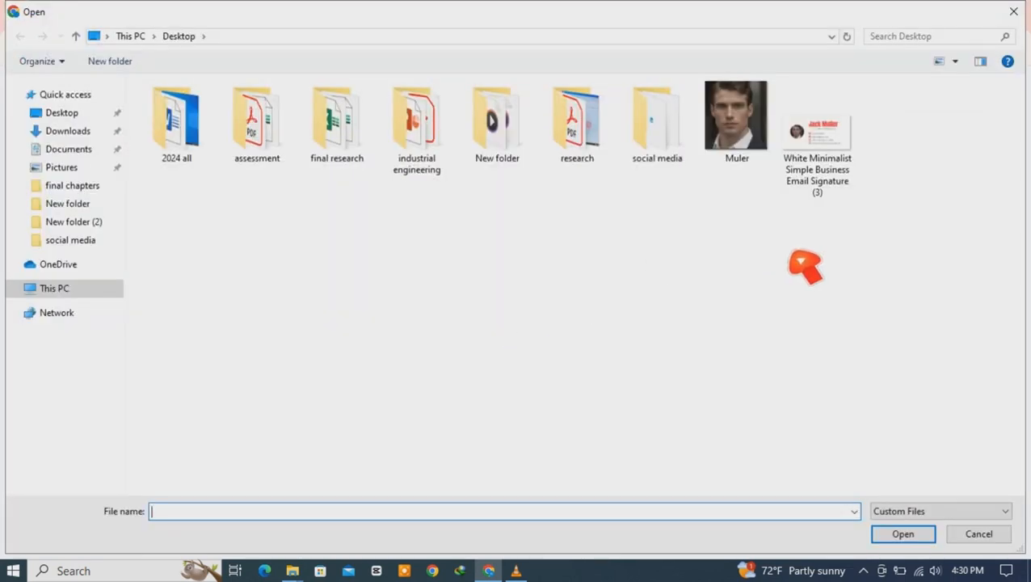
pyautogui.doubleClick(663, 168)
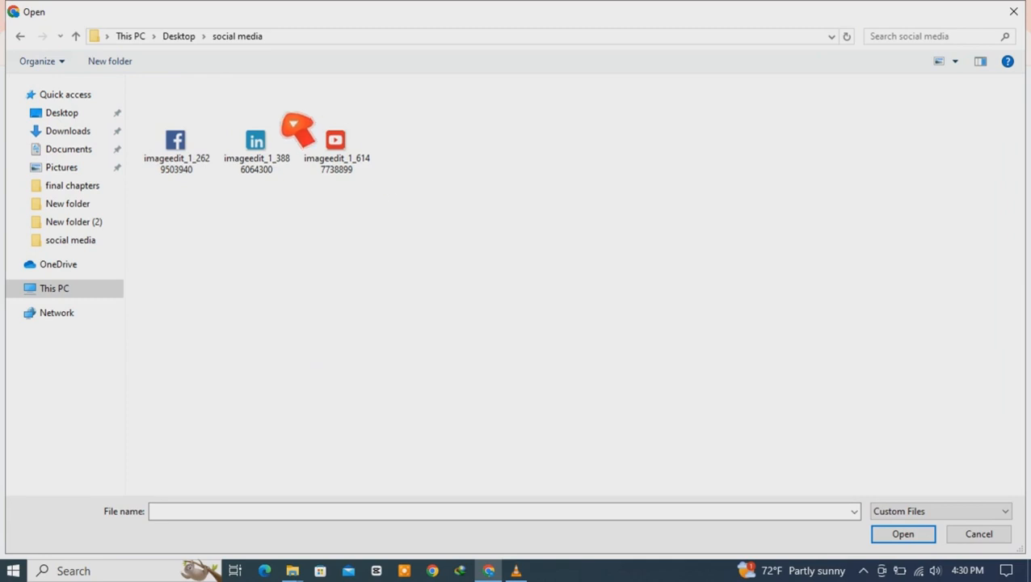
pyautogui.click(334, 170)
pyautogui.click(278, 168)
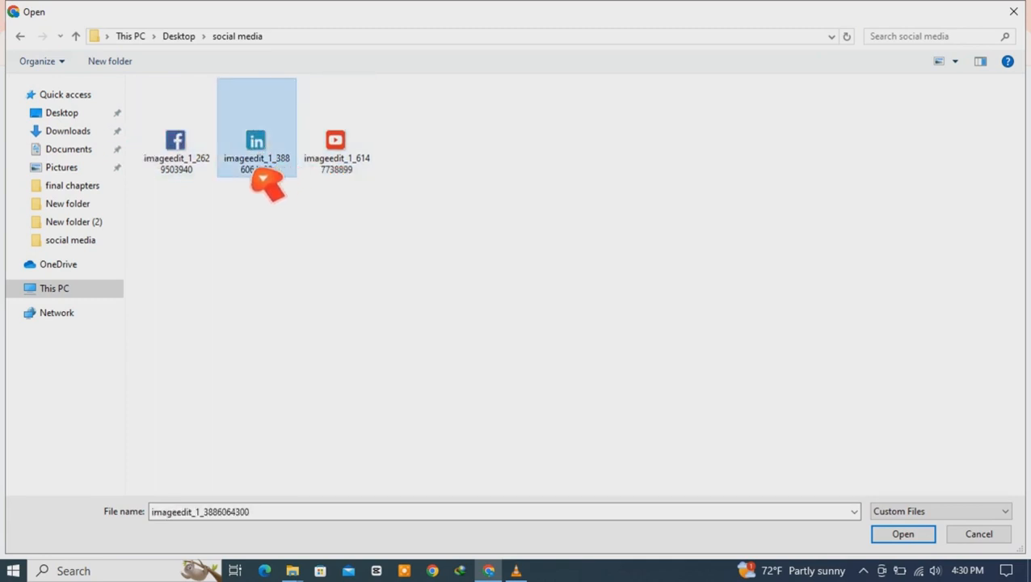
pyautogui.click(200, 170)
pyautogui.click(416, 202)
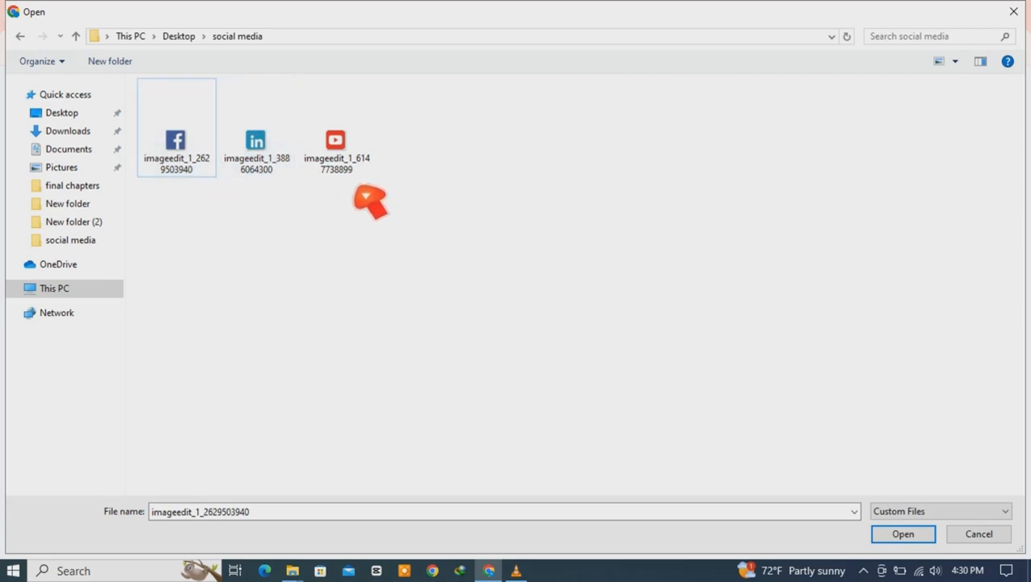
pyautogui.click(355, 166)
pyautogui.click(896, 533)
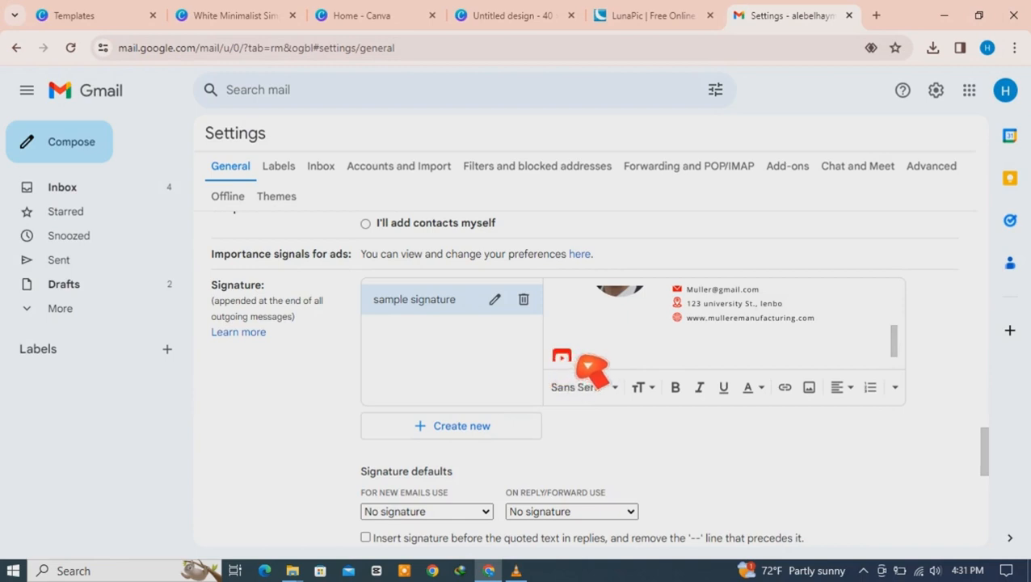
pyautogui.click(578, 358)
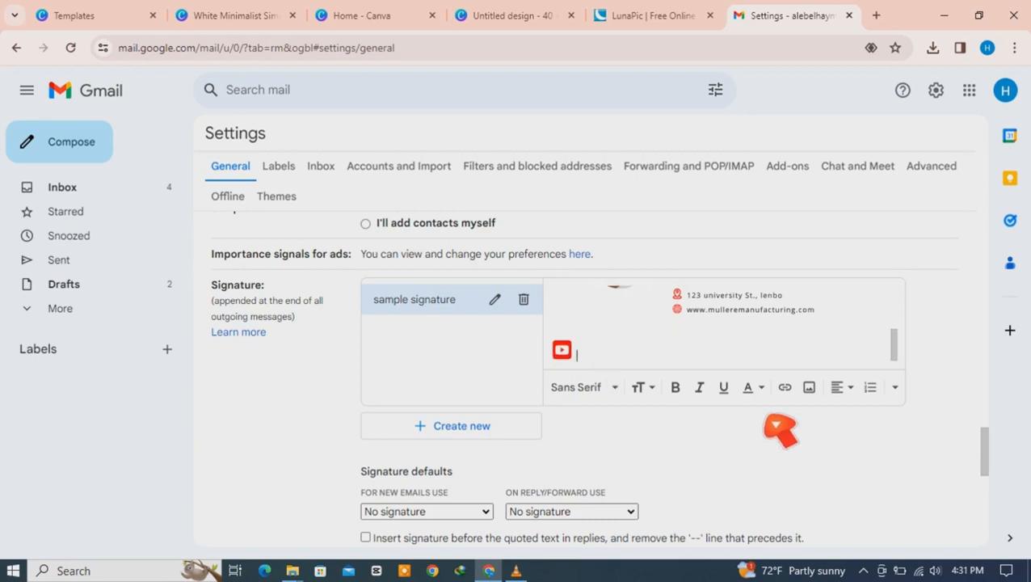
# Step: Add the LinkedIn icon from social media after the YouTube icon
pyautogui.click(810, 389)
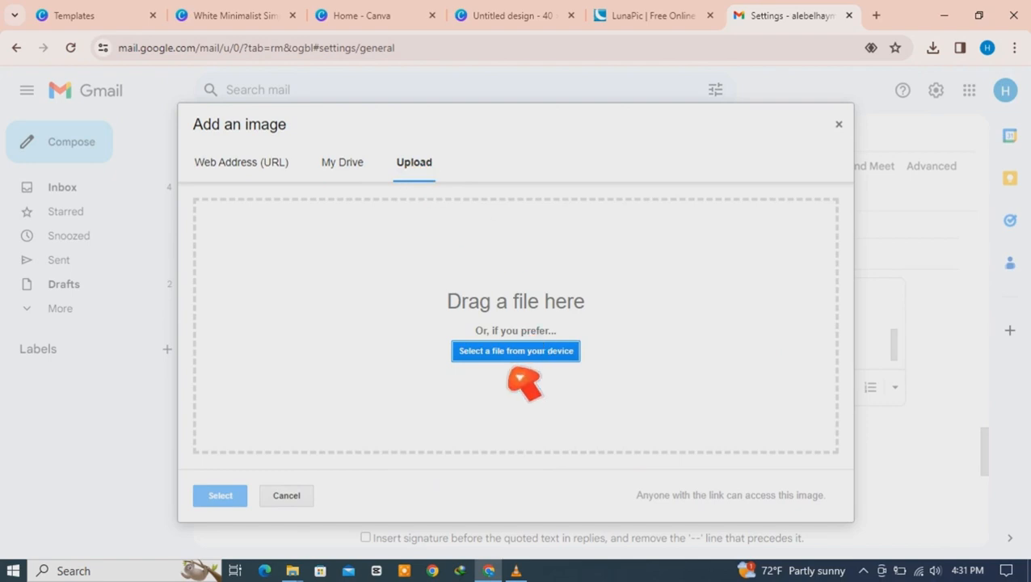
pyautogui.click(514, 358)
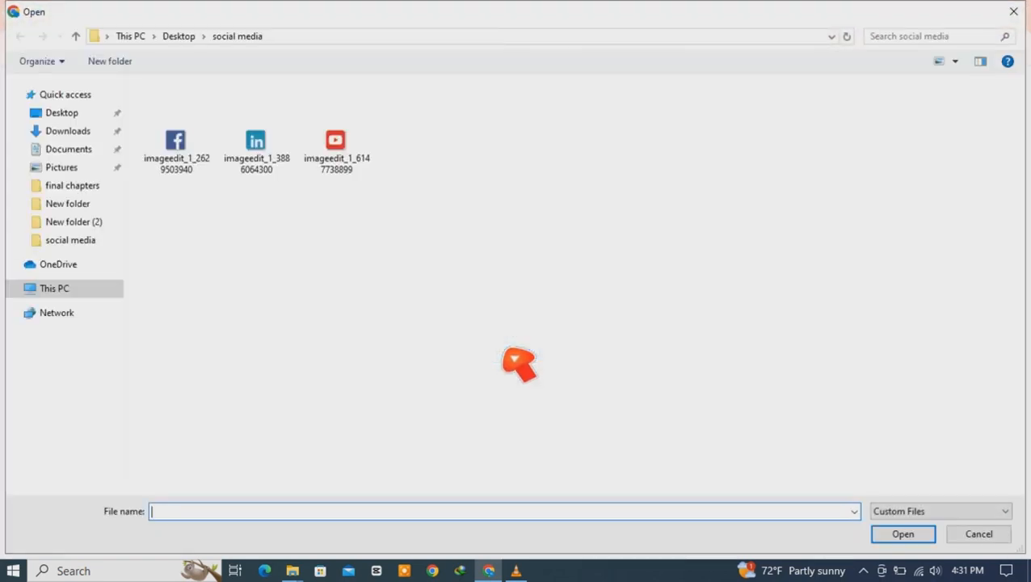
pyautogui.click(275, 176)
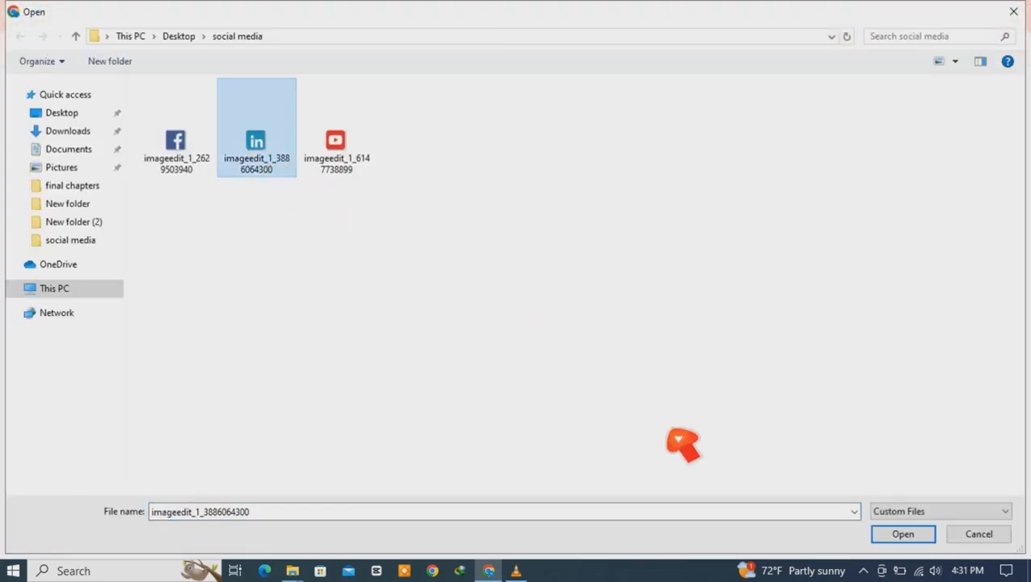
pyautogui.click(917, 538)
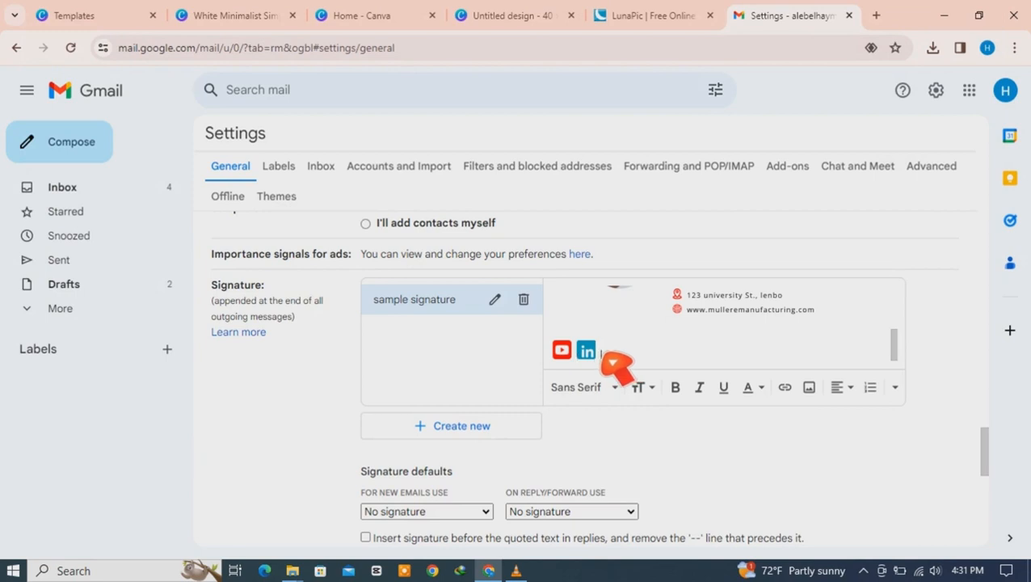
# Step: Add the Facebook icon from social media after the LinkedIn icon
pyautogui.click(809, 388)
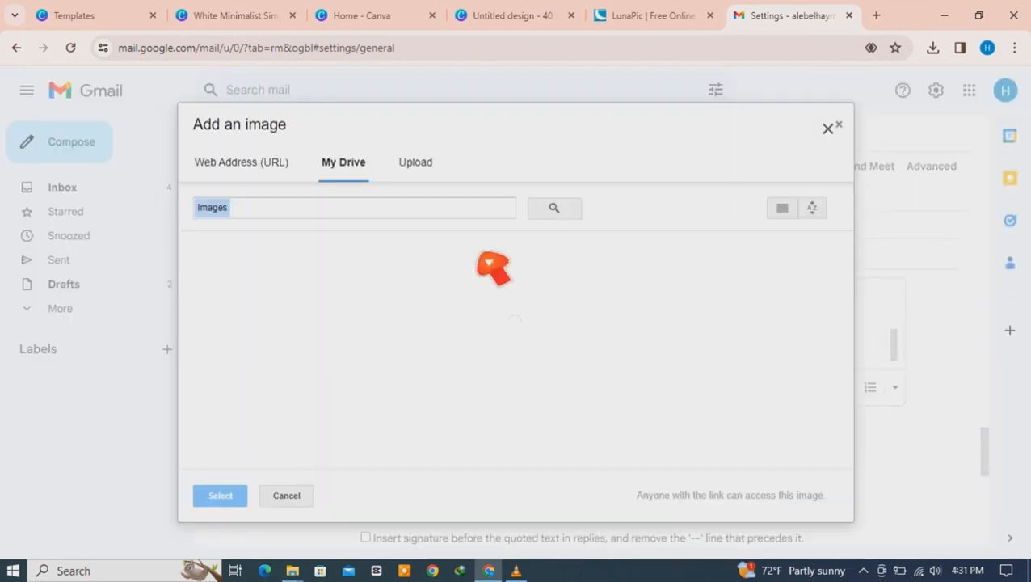
pyautogui.click(441, 172)
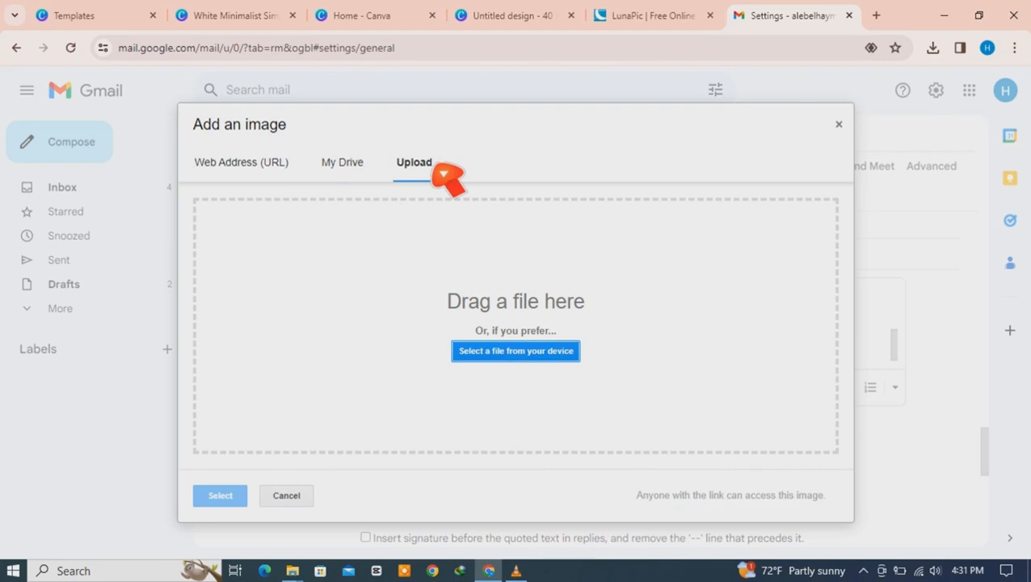
pyautogui.click(502, 353)
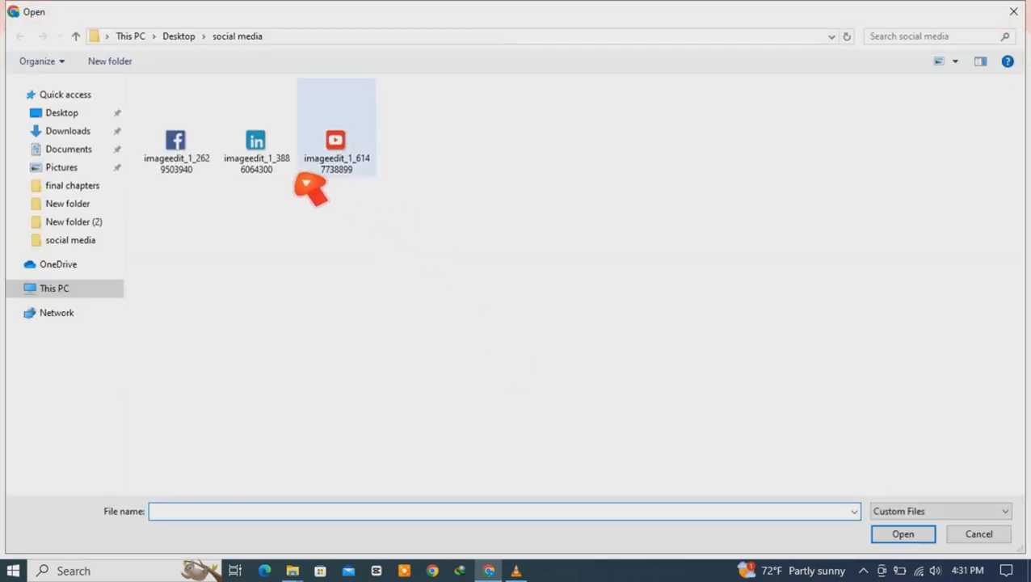
pyautogui.click(196, 168)
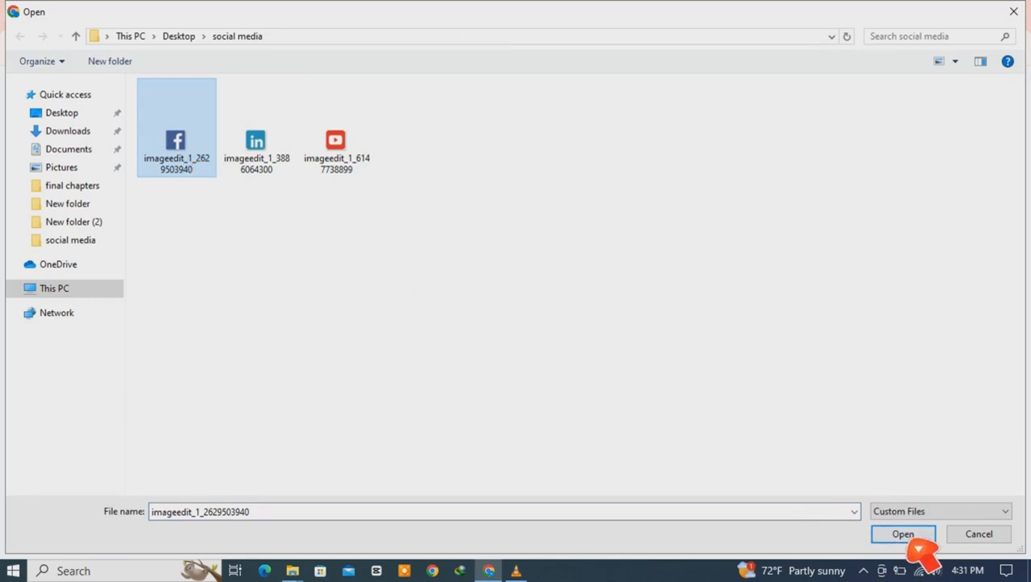
pyautogui.click(903, 536)
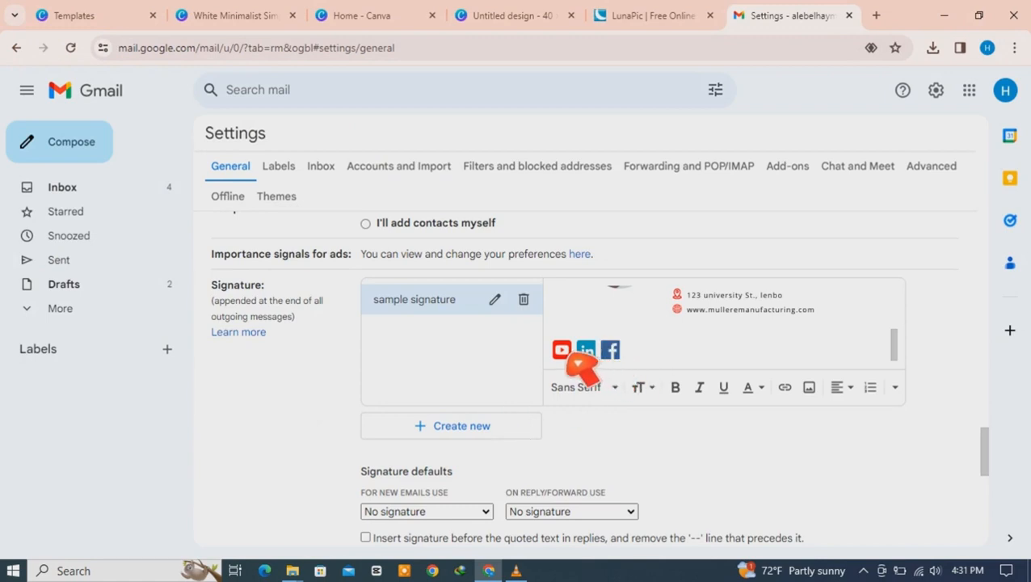
# Step: Remove spacing before the YouTube, LinkedIn and Facebook icon row so it sits slightly indented
pyautogui.click(563, 356)
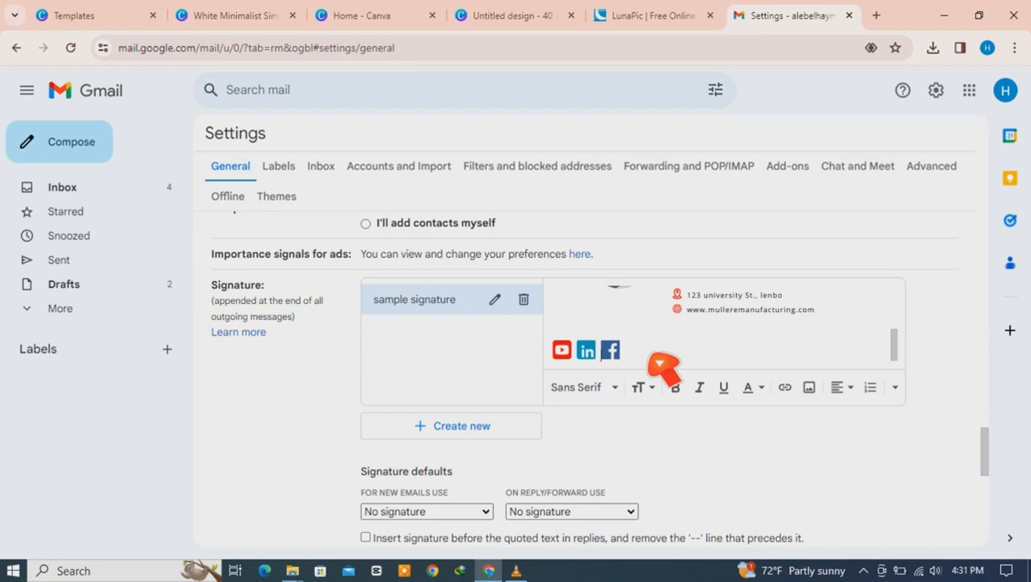
pyautogui.press('Left')
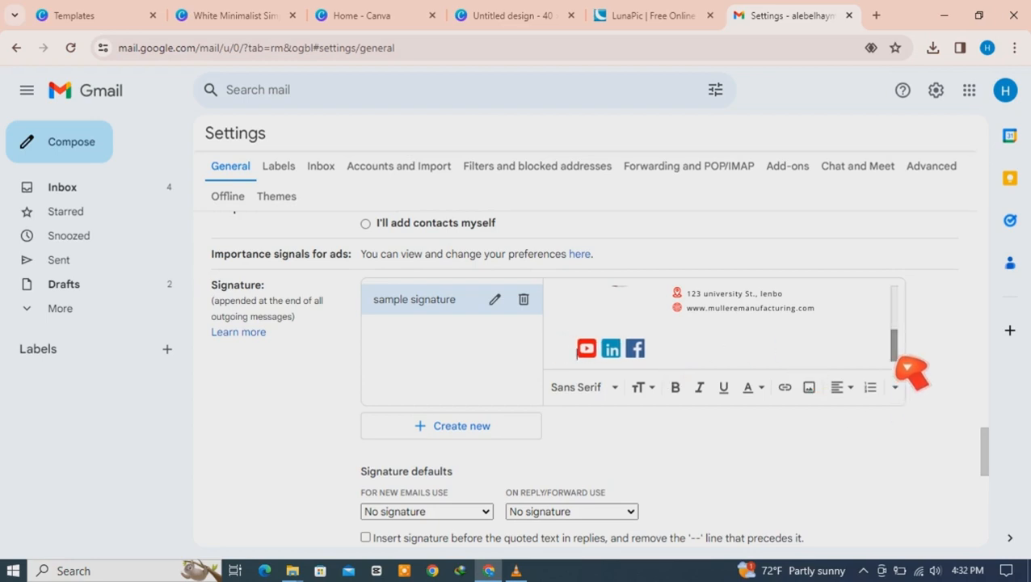
pyautogui.moveTo(897, 361)
pyautogui.mouseDown()
pyautogui.moveTo(897, 340)
pyautogui.moveTo(897, 358)
pyautogui.mouseUp()
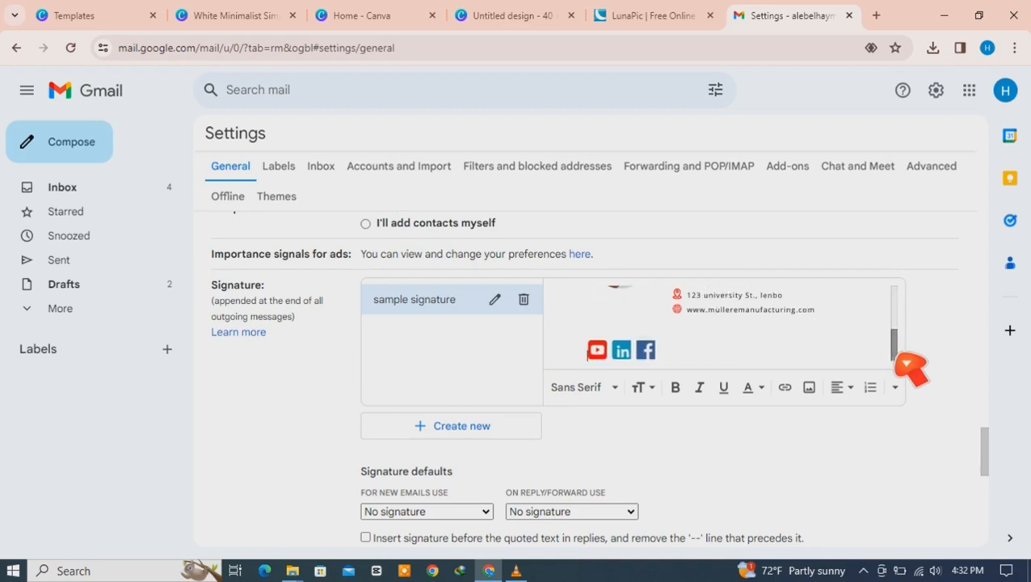
pyautogui.moveTo(911, 364)
pyautogui.mouseDown()
pyautogui.moveTo(909, 337)
pyautogui.moveTo(914, 368)
pyautogui.mouseUp()
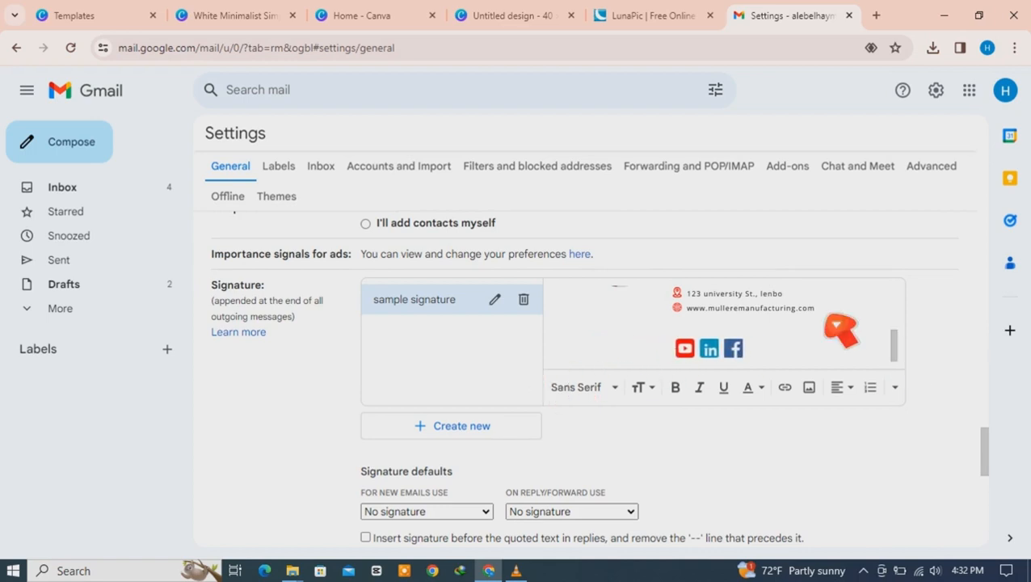
pyautogui.moveTo(904, 360)
pyautogui.mouseDown()
pyautogui.moveTo(909, 313)
pyautogui.moveTo(910, 367)
pyautogui.mouseUp()
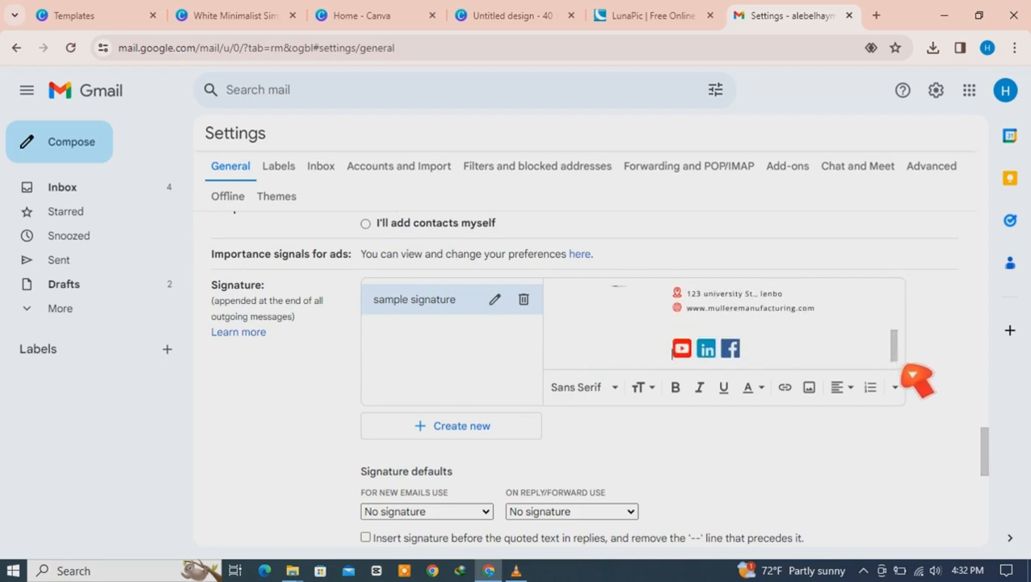
pyautogui.press('BackSpace')
pyautogui.press('BackSpace')
pyautogui.press('BackSpace')
pyautogui.press('BackSpace')
pyautogui.press('BackSpace')
pyautogui.press('BackSpace')
pyautogui.press('BackSpace')
pyautogui.press('BackSpace')
pyautogui.press('BackSpace')
pyautogui.press('BackSpace')
pyautogui.press('BackSpace')
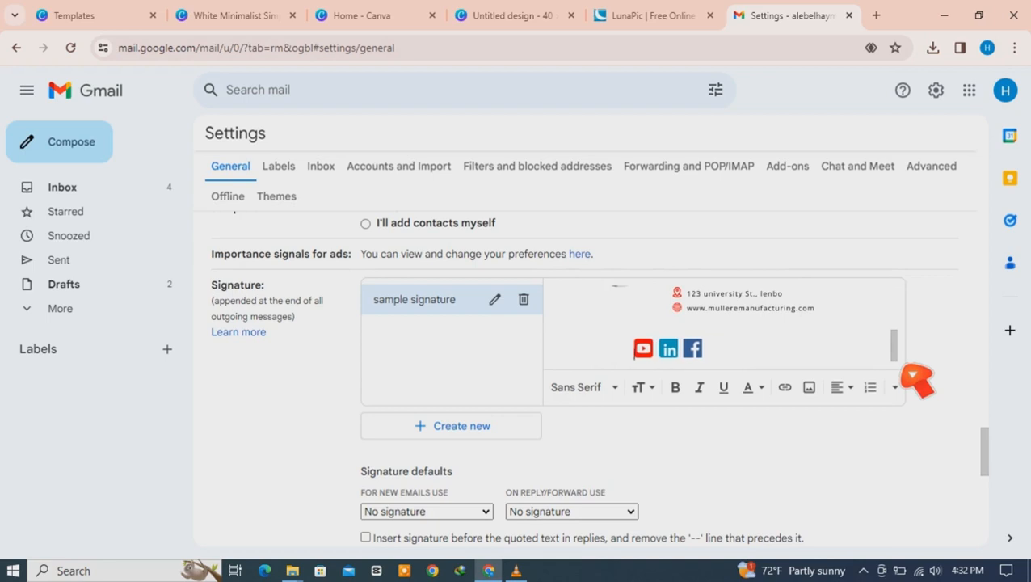
pyautogui.press('BackSpace')
pyautogui.press('BackSpace')
pyautogui.press('BackSpace')
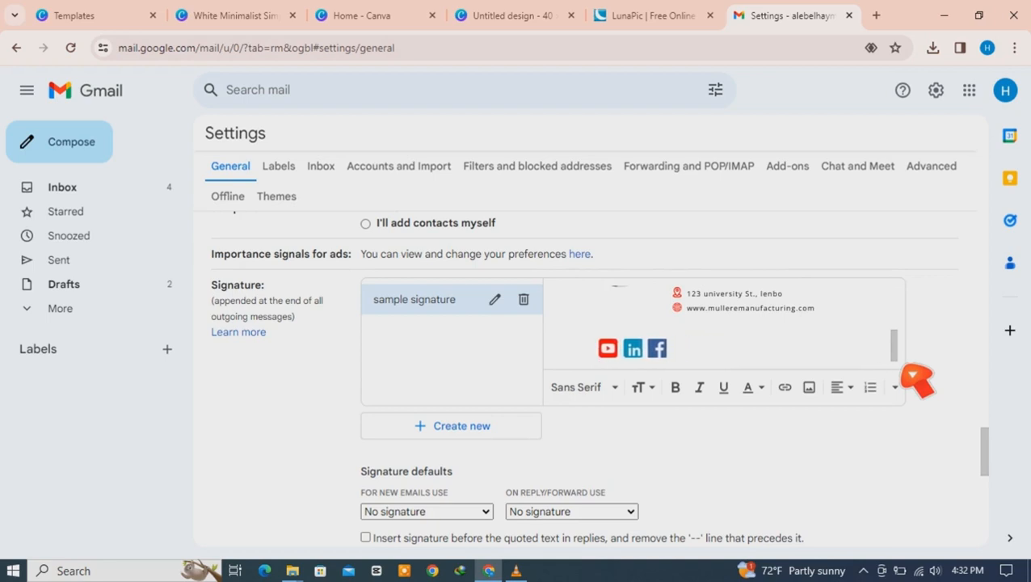
pyautogui.moveTo(898, 353)
pyautogui.mouseDown()
pyautogui.moveTo(905, 332)
pyautogui.moveTo(900, 359)
pyautogui.mouseUp()
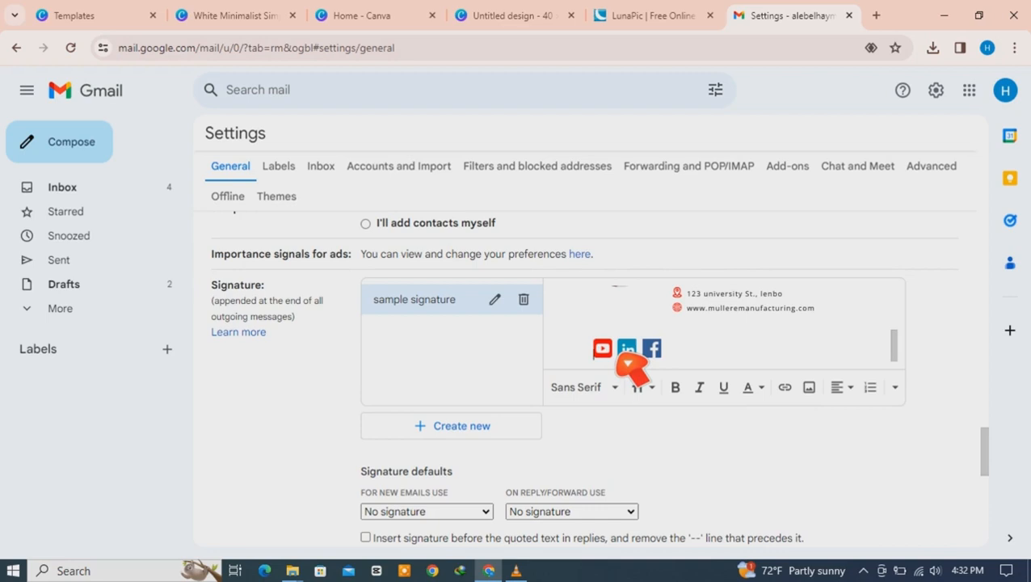
# Step: Select the signature's YouTube icon and bring up its link editor
pyautogui.click(602, 350)
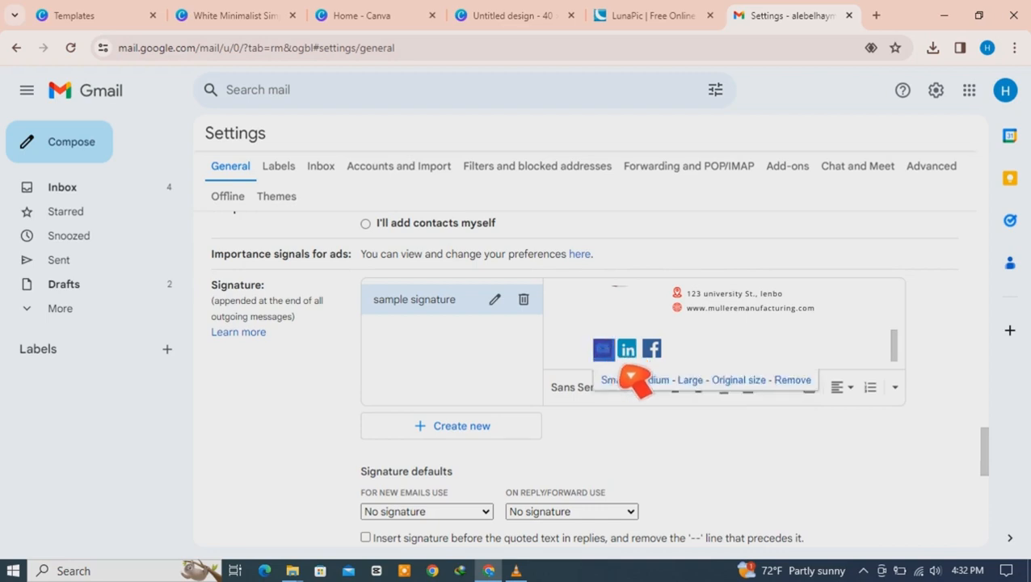
pyautogui.click(616, 357)
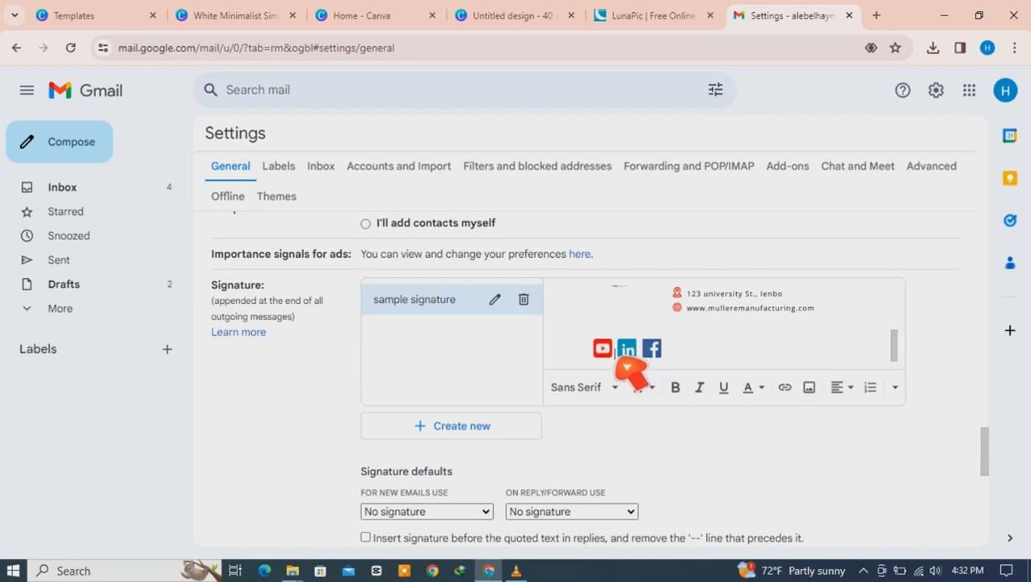
pyautogui.click(603, 360)
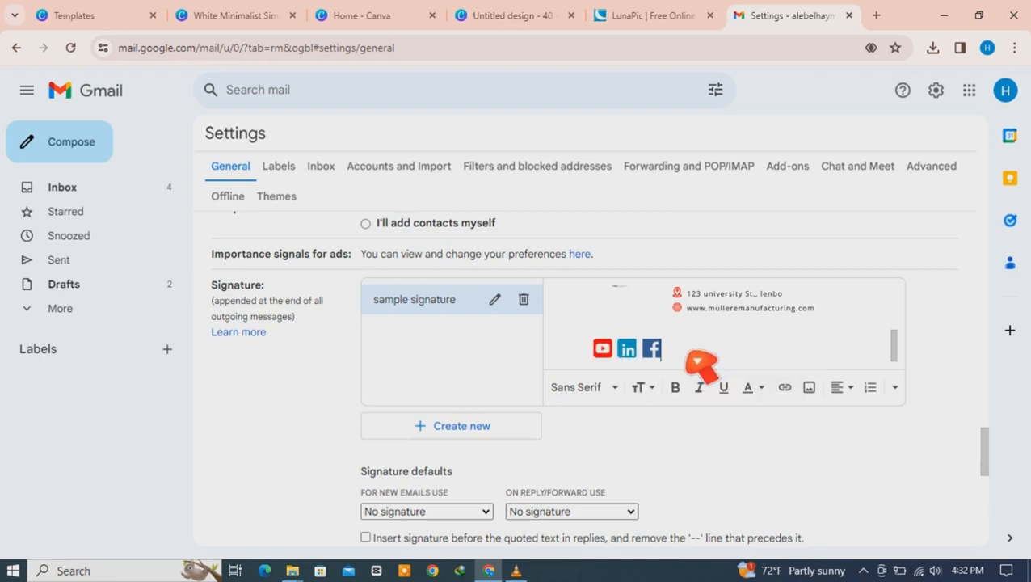
pyautogui.click(606, 353)
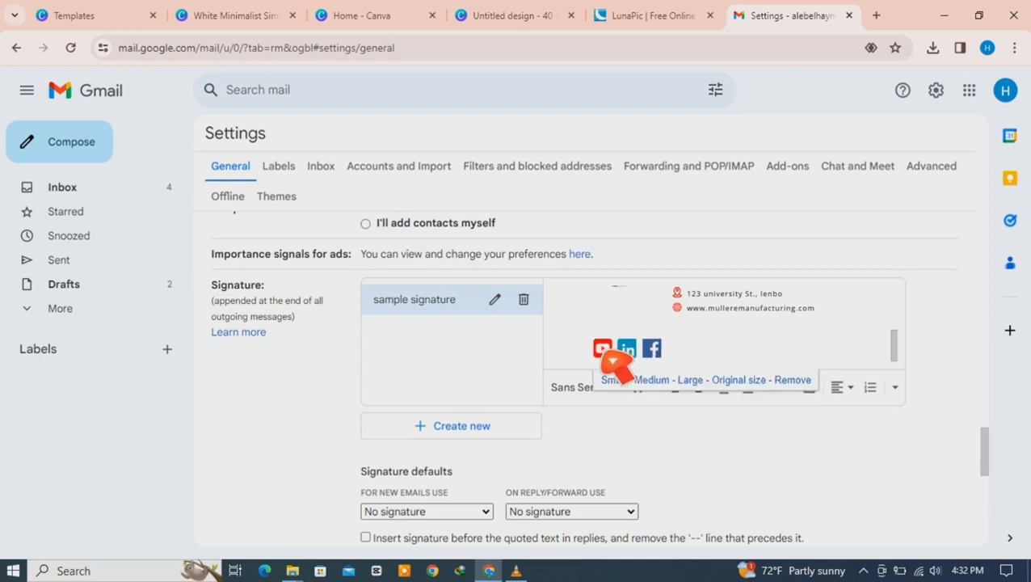
pyautogui.moveTo(615, 354); pyautogui.dragTo(596, 352)
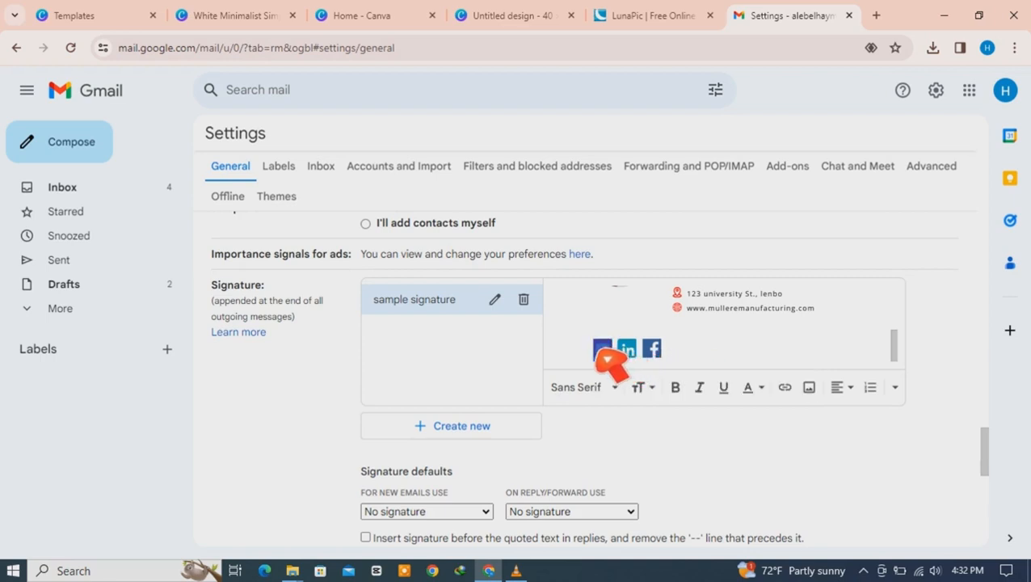
pyautogui.click(601, 349)
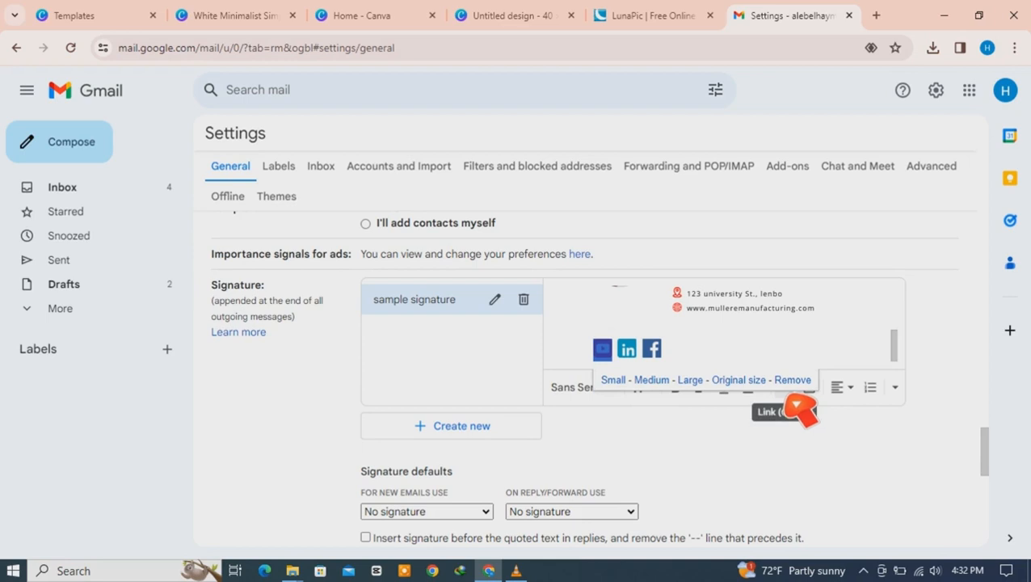
pyautogui.click(785, 389)
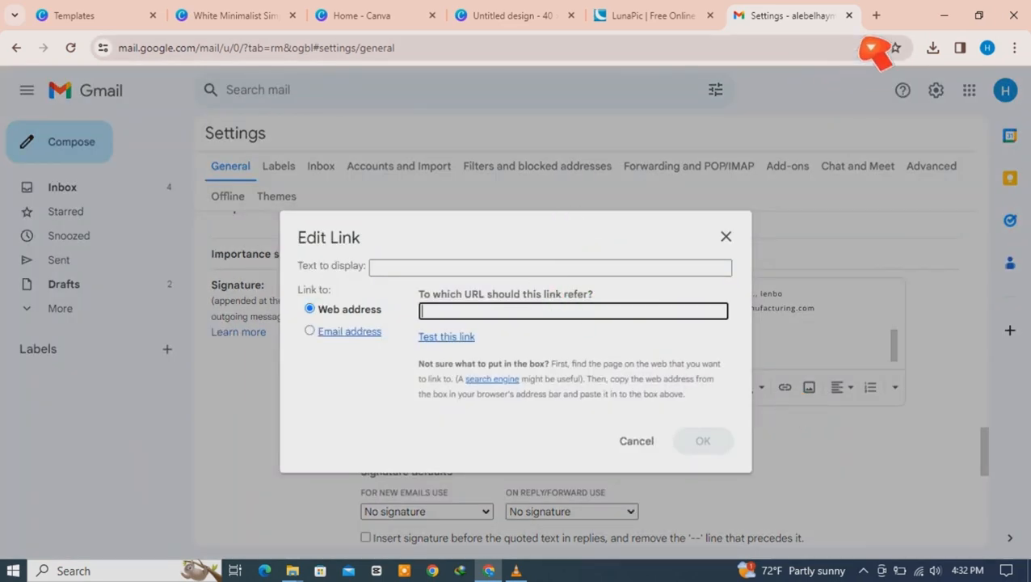
pyautogui.click(877, 16)
# Step: In a new tab, load youtube.com and search for 'quickclear'
pyautogui.write('you')
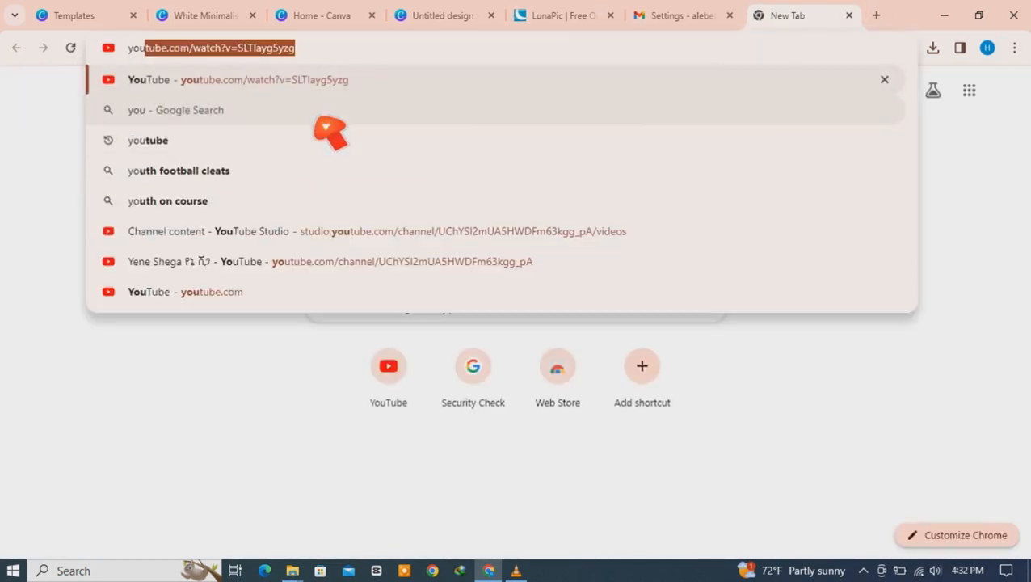
pyautogui.press('Return')
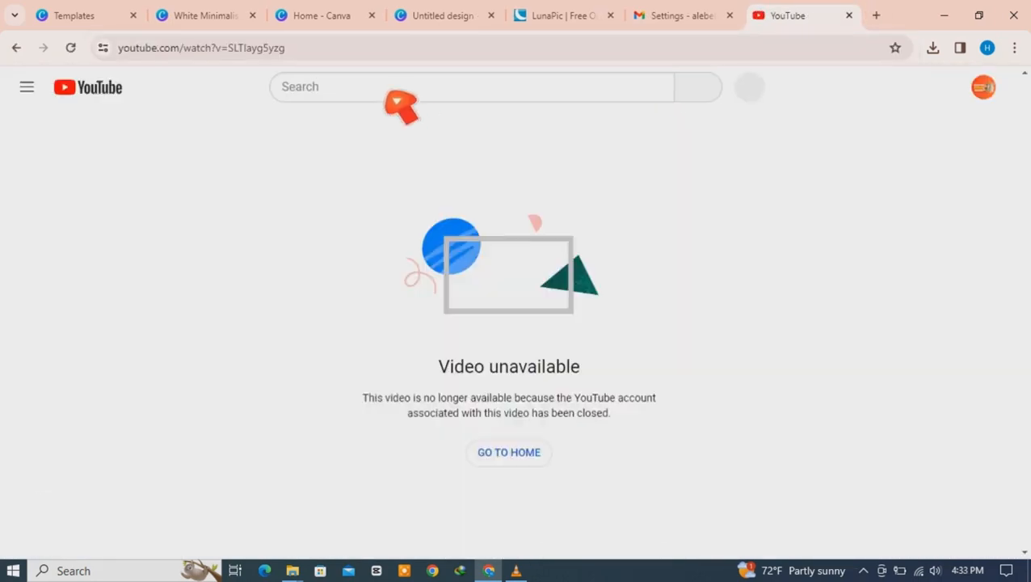
pyautogui.click(389, 95)
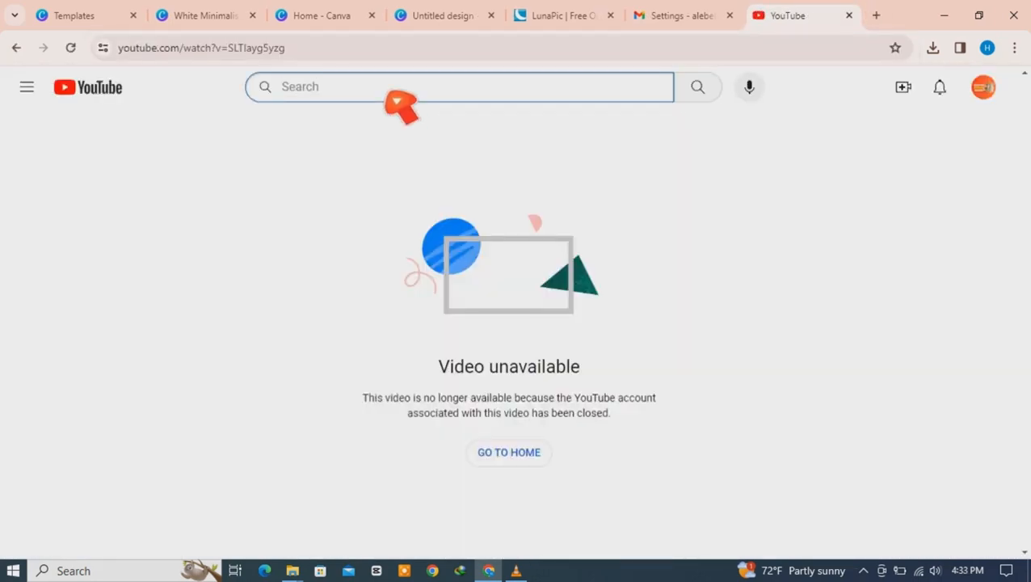
pyautogui.write('quickcl')
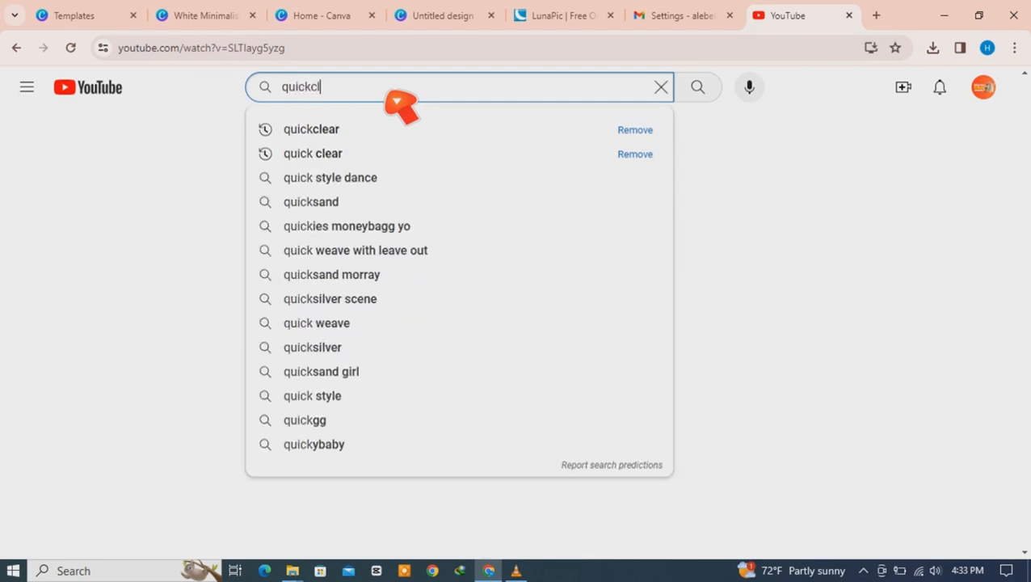
pyautogui.write('ear')
pyautogui.press('Return')
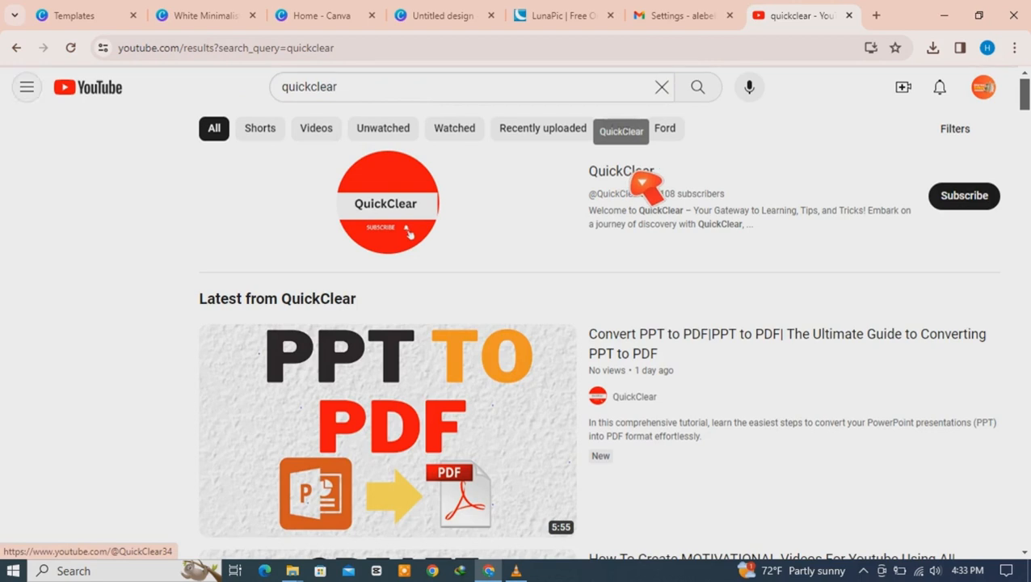
pyautogui.click(636, 179)
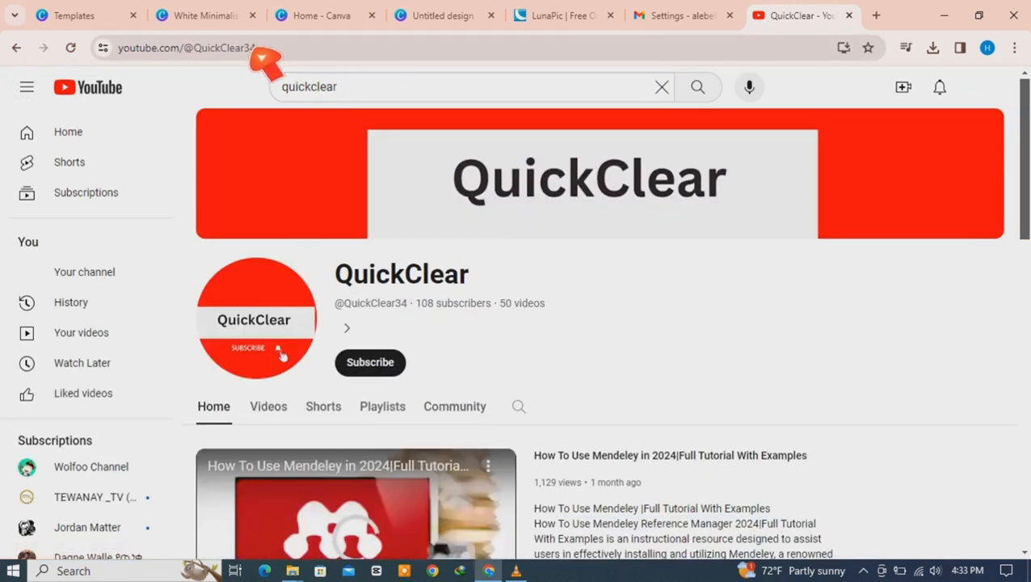
pyautogui.click(252, 50)
pyautogui.click(269, 406)
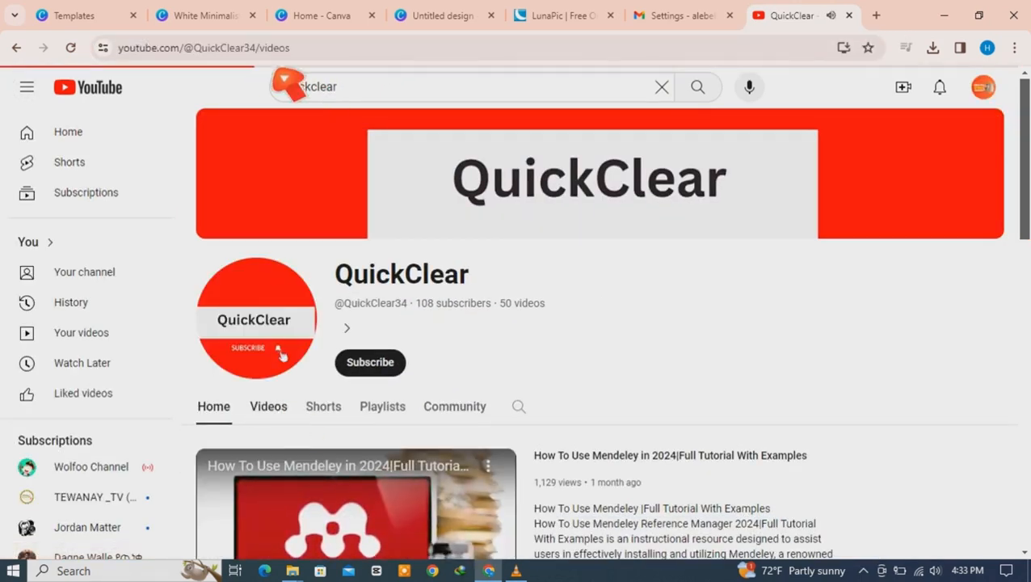
pyautogui.click(268, 53)
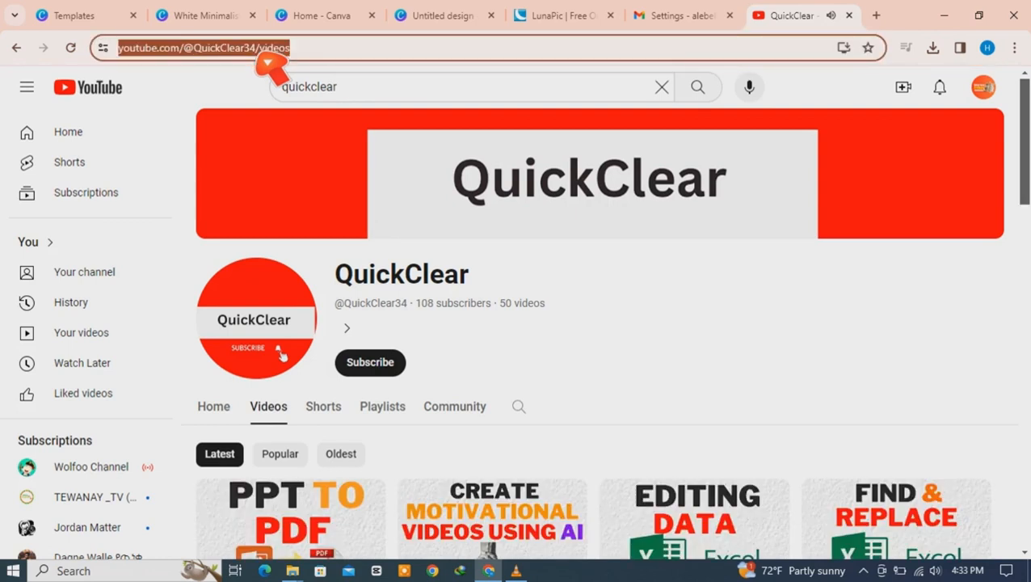
pyautogui.rightClick(268, 53)
pyautogui.click(378, 197)
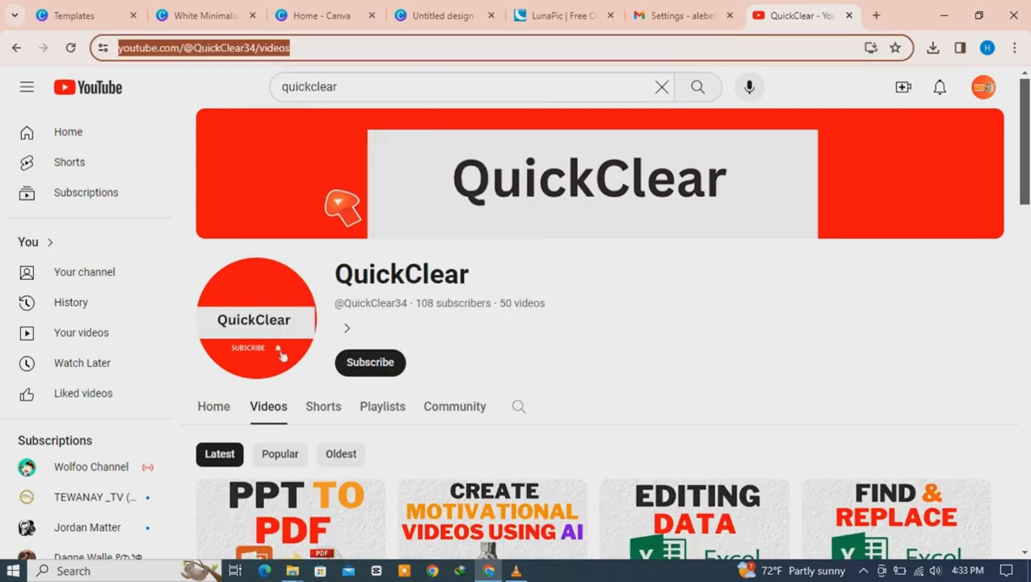
pyautogui.click(697, 22)
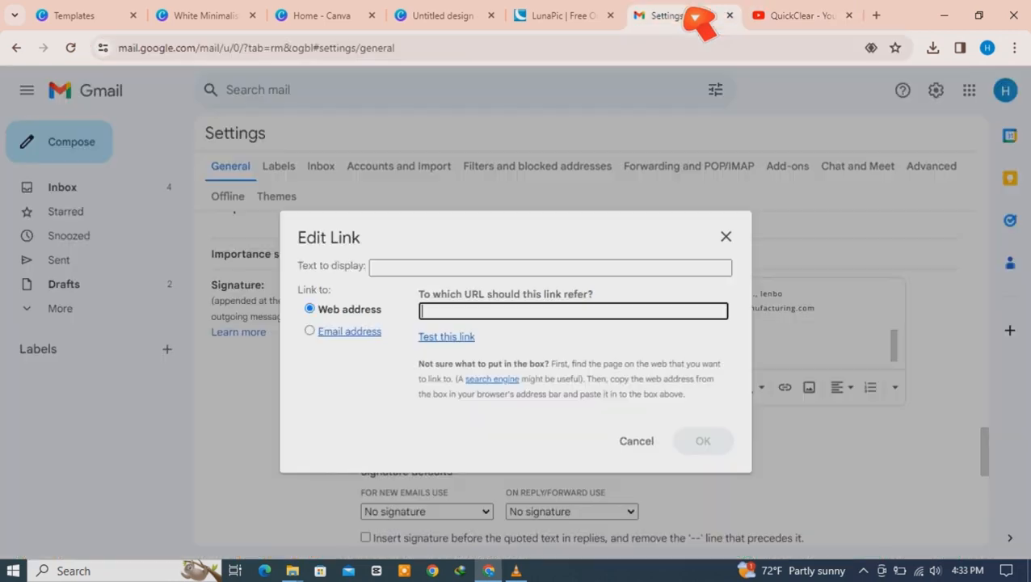
# Step: Paste the QuickClear videos address as the YouTube icon's link and confirm it
pyautogui.rightClick(450, 329)
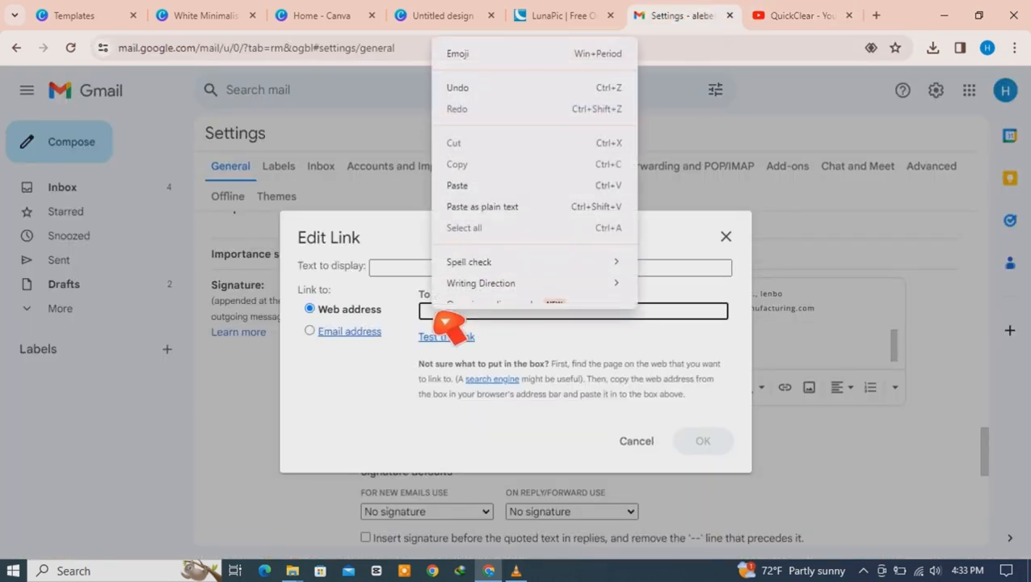
pyautogui.click(479, 198)
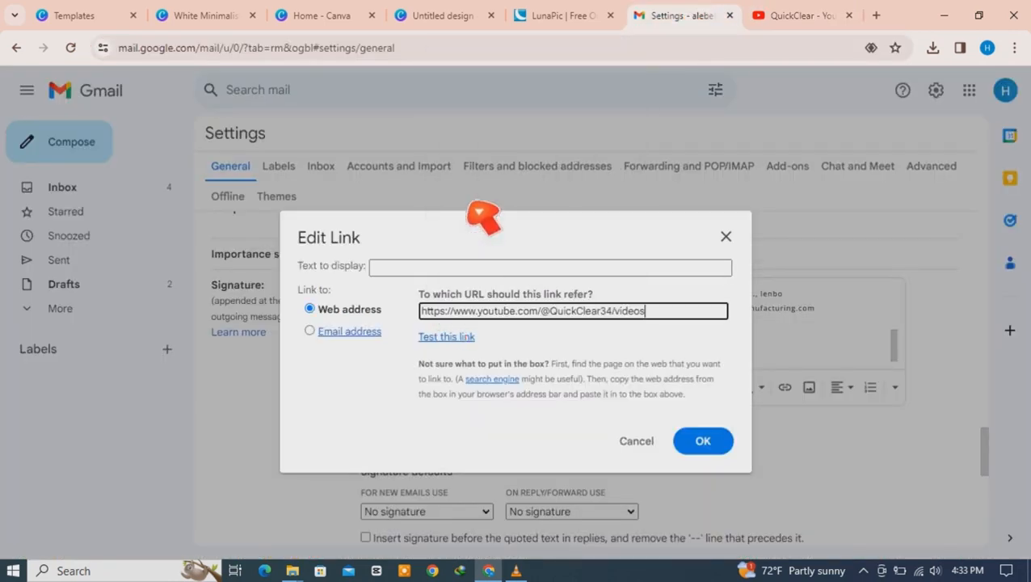
pyautogui.click(711, 445)
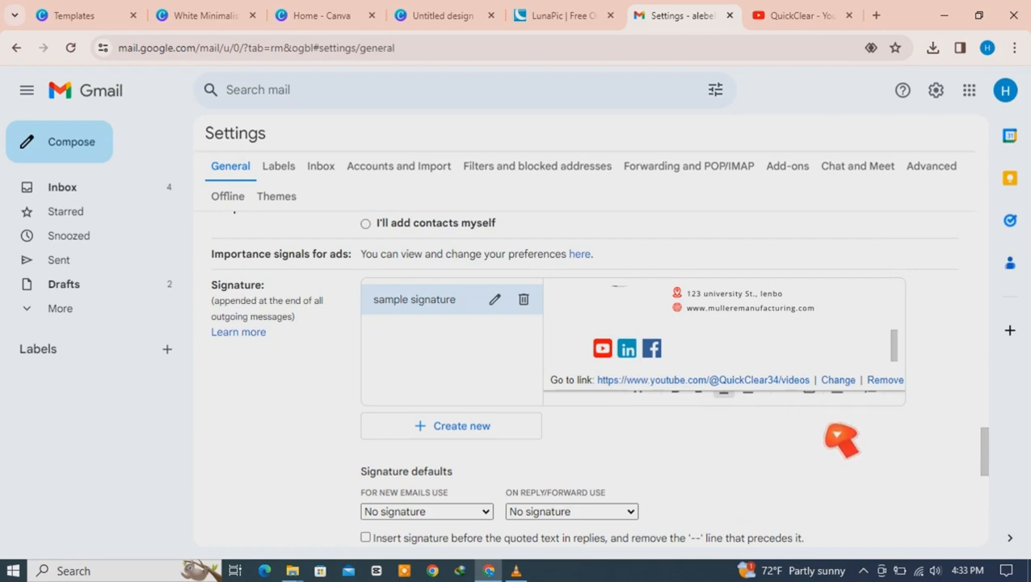
pyautogui.click(939, 386)
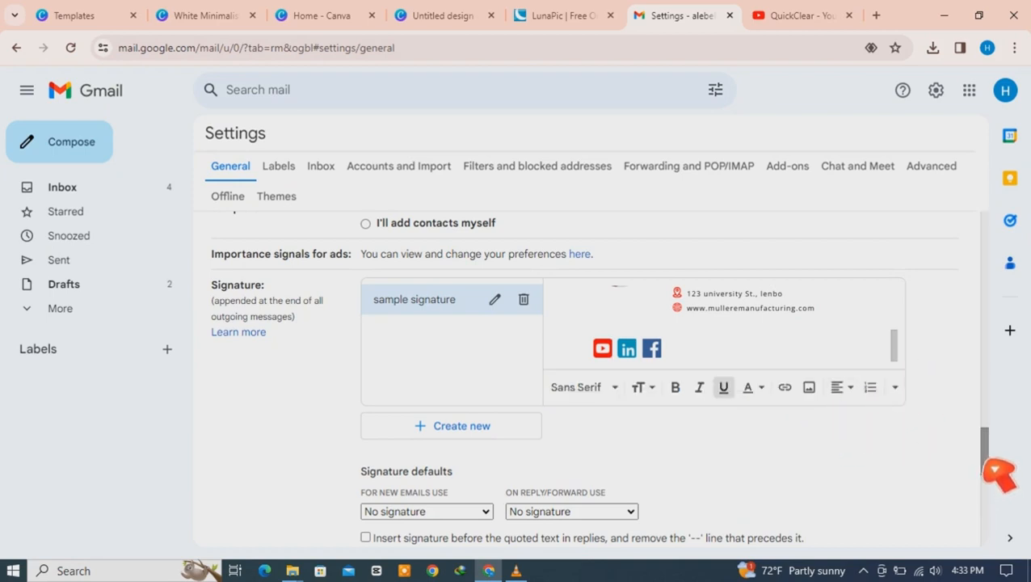
# Step: Dismiss a stray browser menu and check the Facebook and LinkedIn icon images
pyautogui.rightClick(987, 437)
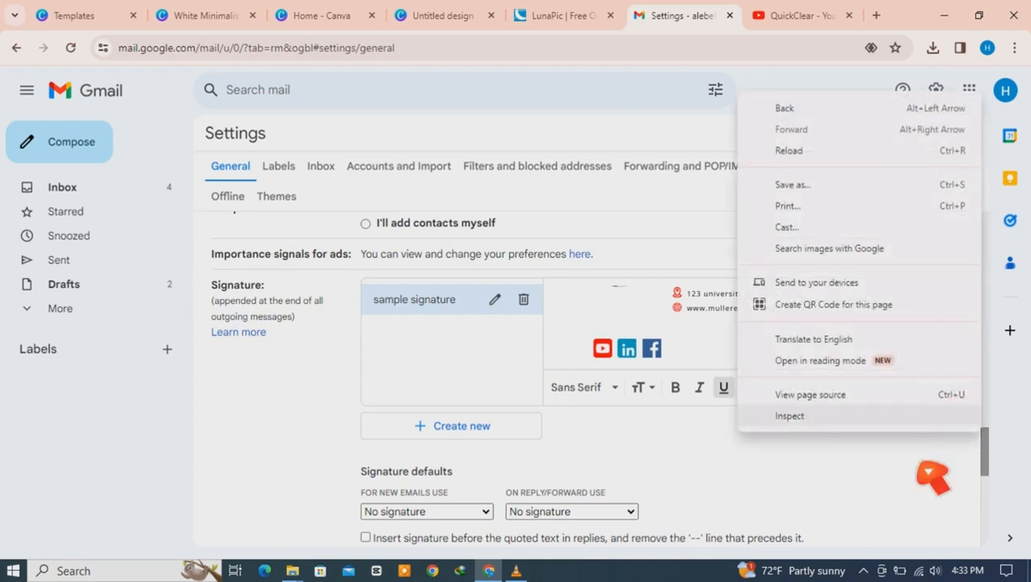
pyautogui.click(897, 508)
pyautogui.moveTo(898, 356)
pyautogui.mouseDown()
pyautogui.moveTo(899, 297)
pyautogui.moveTo(902, 362)
pyautogui.mouseUp()
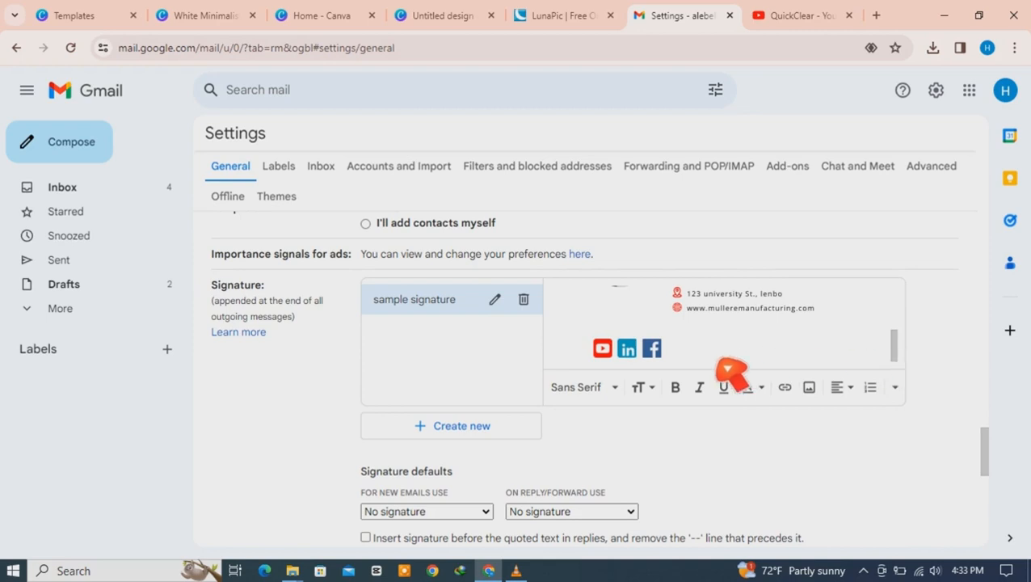
pyautogui.click(653, 349)
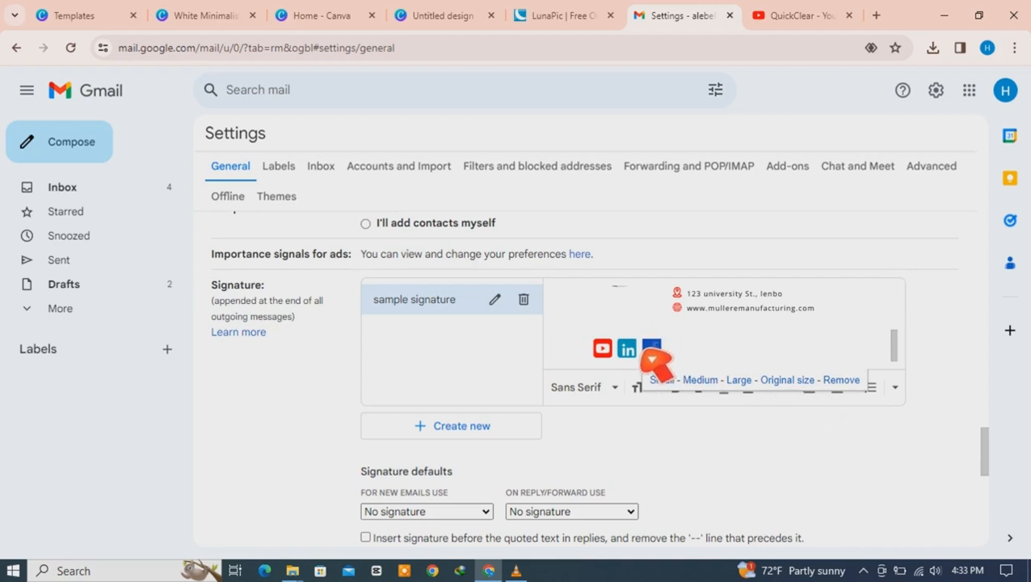
pyautogui.click(628, 348)
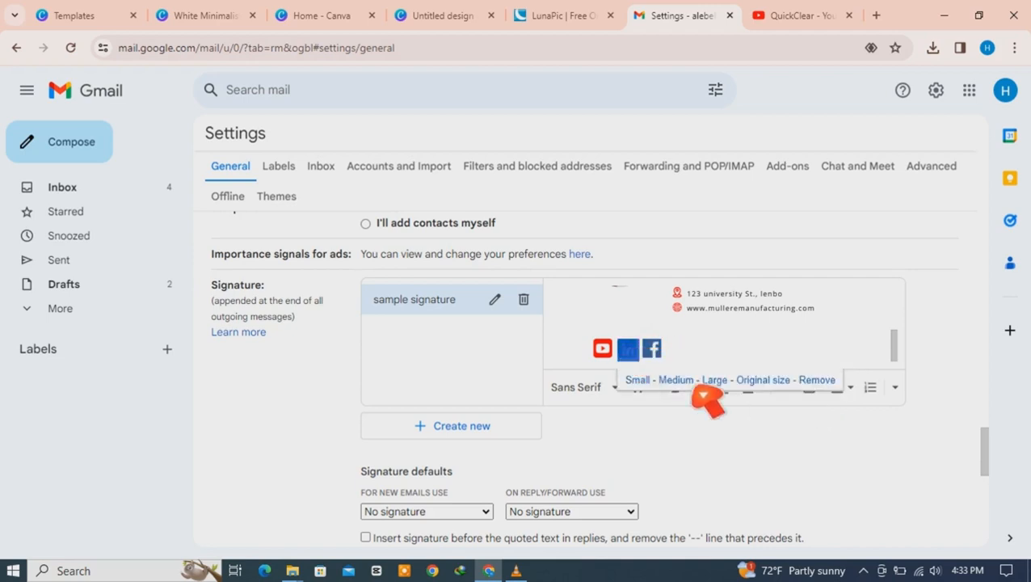
pyautogui.click(847, 484)
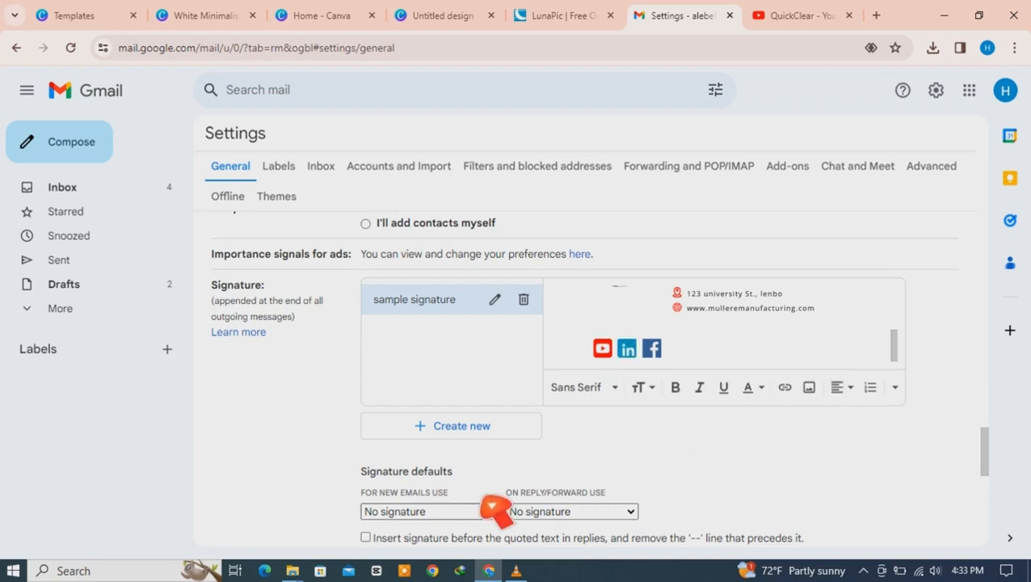
# Step: Make sample signature the default for new emails and replies/forwards, and save changes
pyautogui.click(487, 512)
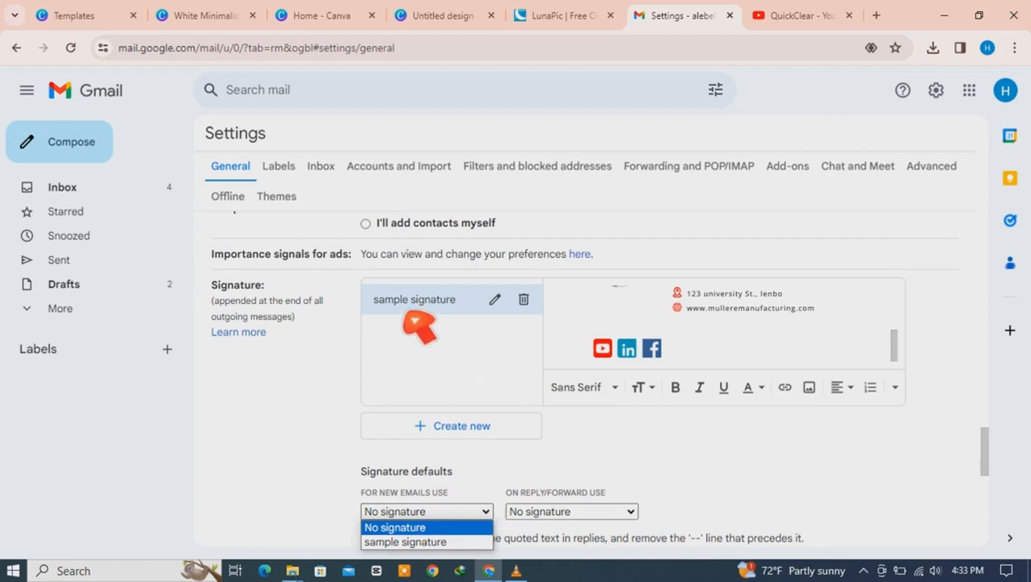
pyautogui.click(779, 500)
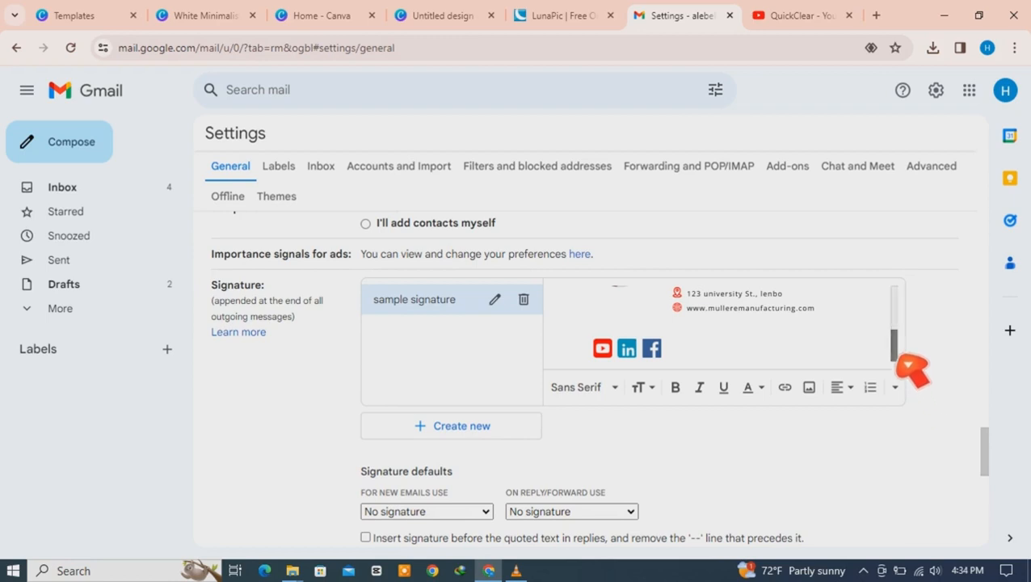
pyautogui.moveTo(899, 358)
pyautogui.mouseDown()
pyautogui.moveTo(901, 317)
pyautogui.moveTo(908, 372)
pyautogui.mouseUp()
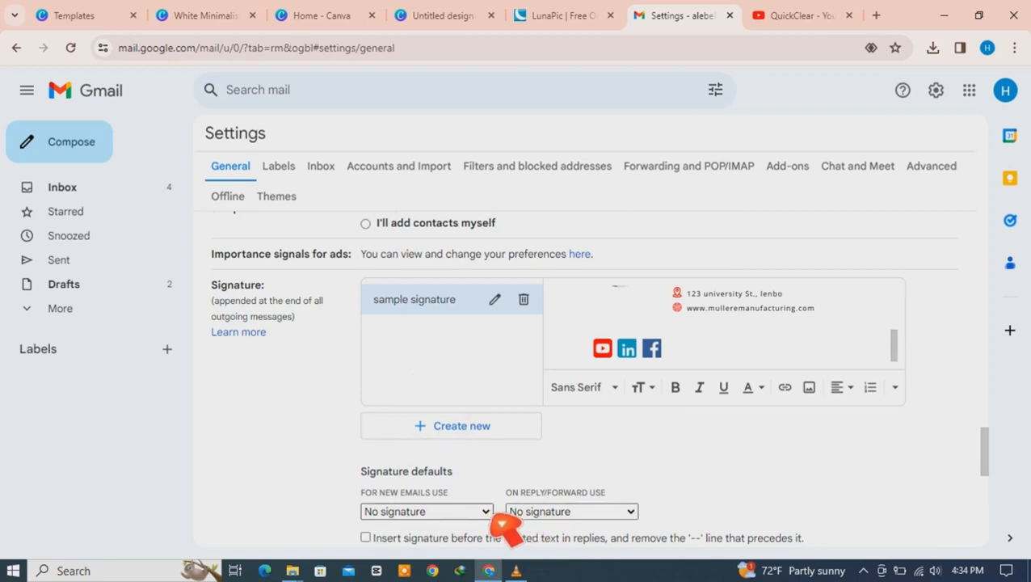
pyautogui.click(488, 513)
pyautogui.click(453, 541)
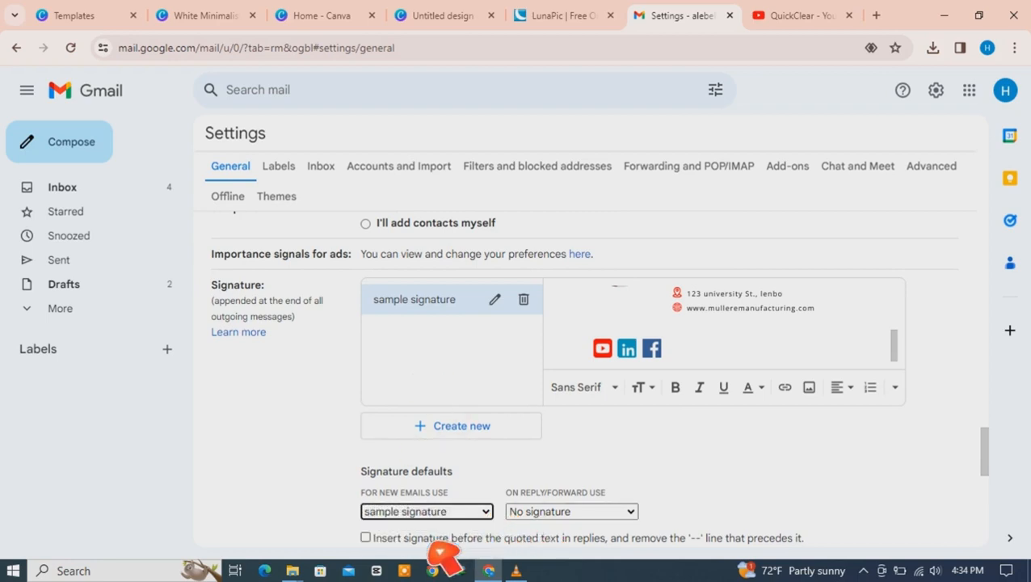
pyautogui.click(634, 516)
pyautogui.click(584, 542)
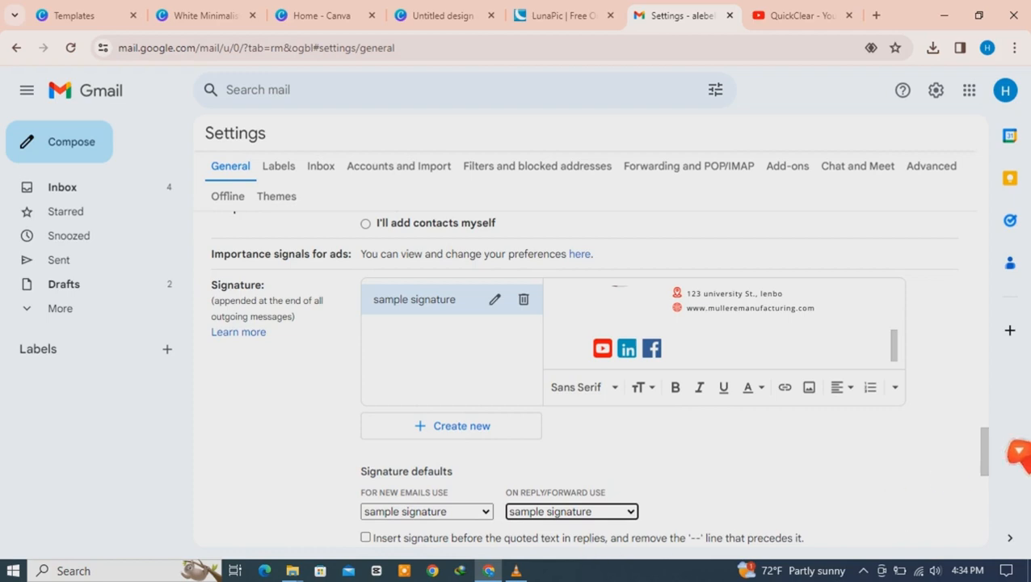
pyautogui.moveTo(992, 455); pyautogui.dragTo(999, 552)
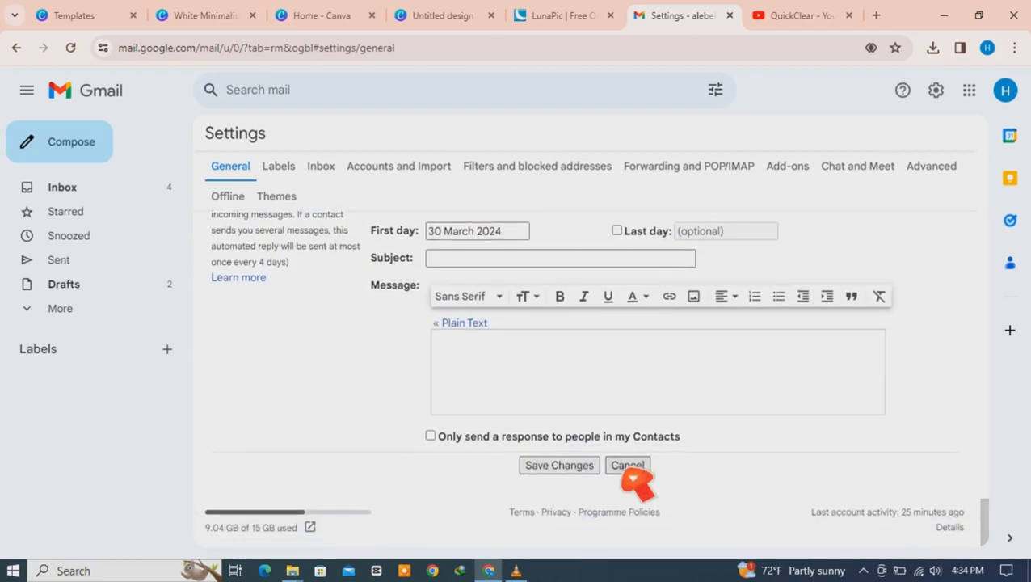
pyautogui.click(576, 477)
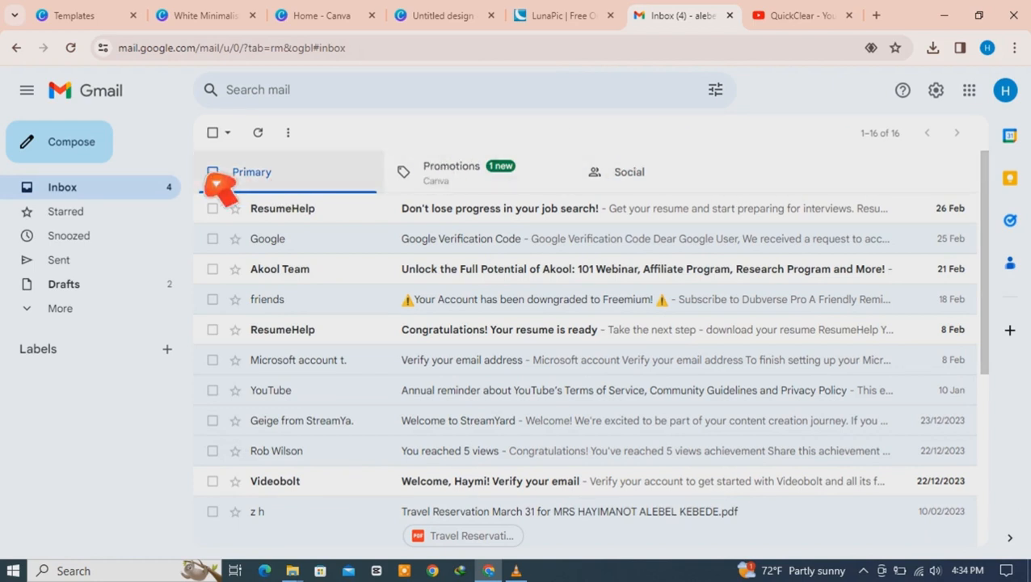
# Step: Send the 'Greeting' test email with the new signature to a suggested contact
pyautogui.click(72, 145)
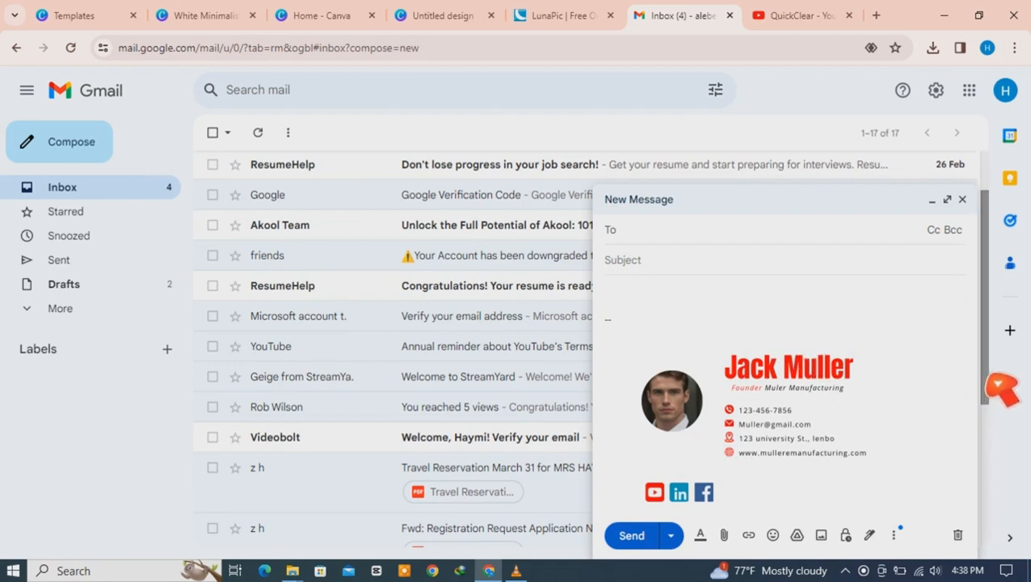
pyautogui.moveTo(992, 382); pyautogui.dragTo(996, 413)
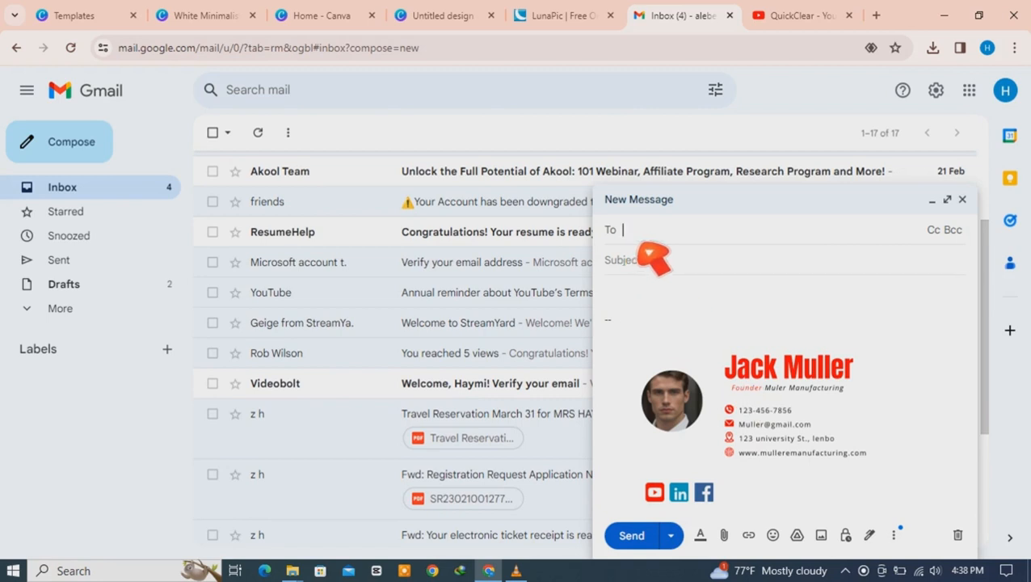
pyautogui.write('z')
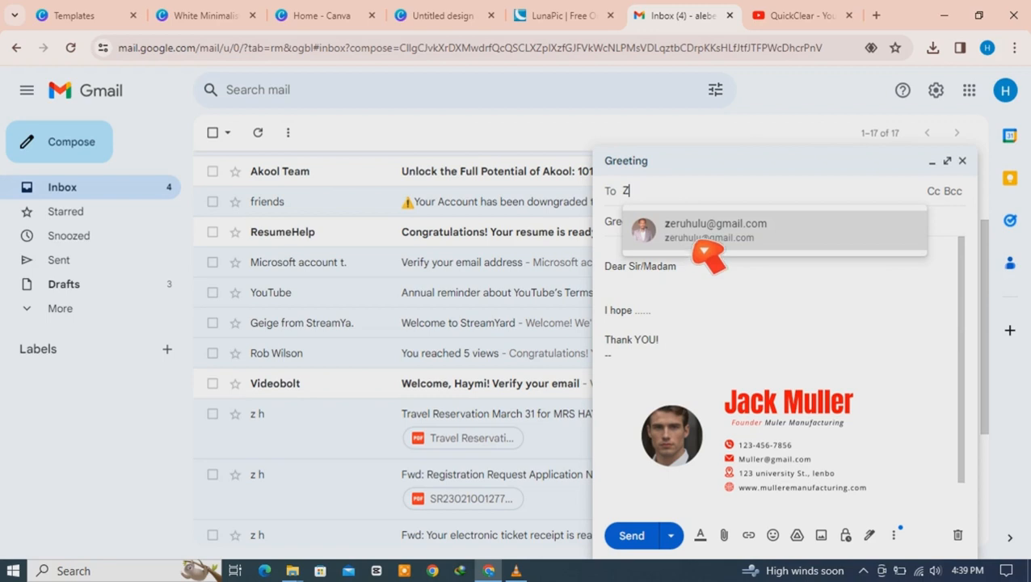
pyautogui.click(700, 253)
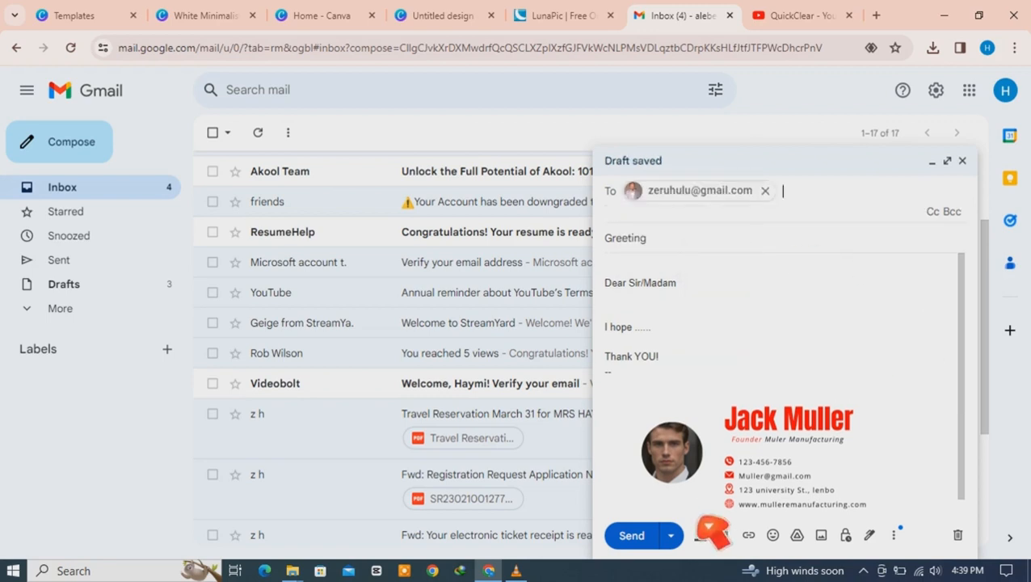
pyautogui.click(637, 536)
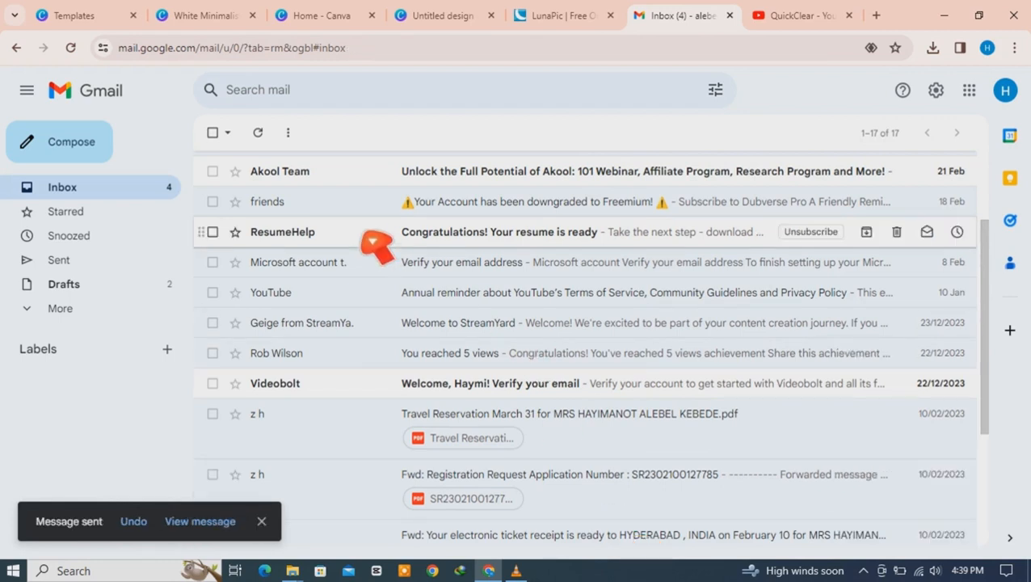